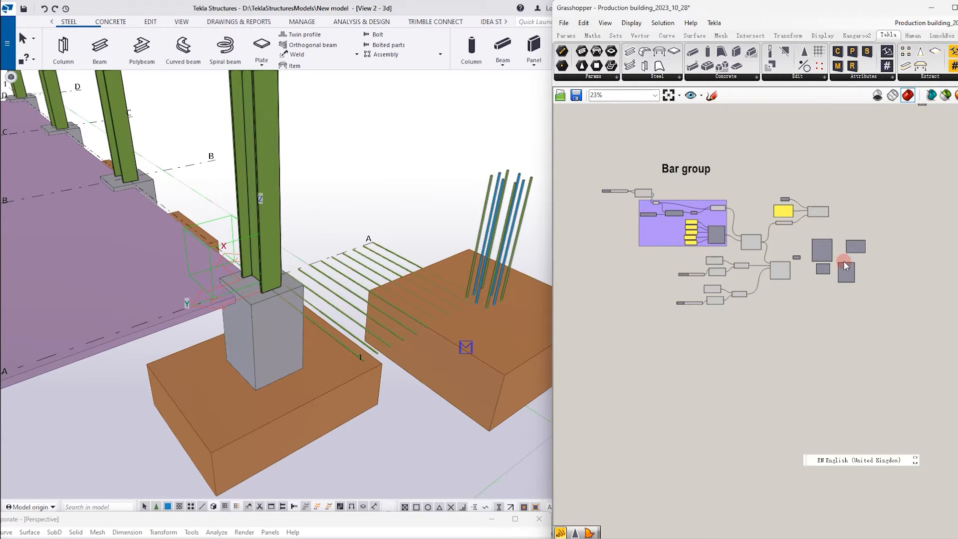
# - Examine the Bar Group definition, highlighting the Pad Footing and its reinforcement bars in the model by selecting their components
pyautogui.scroll(5, 753, 267)
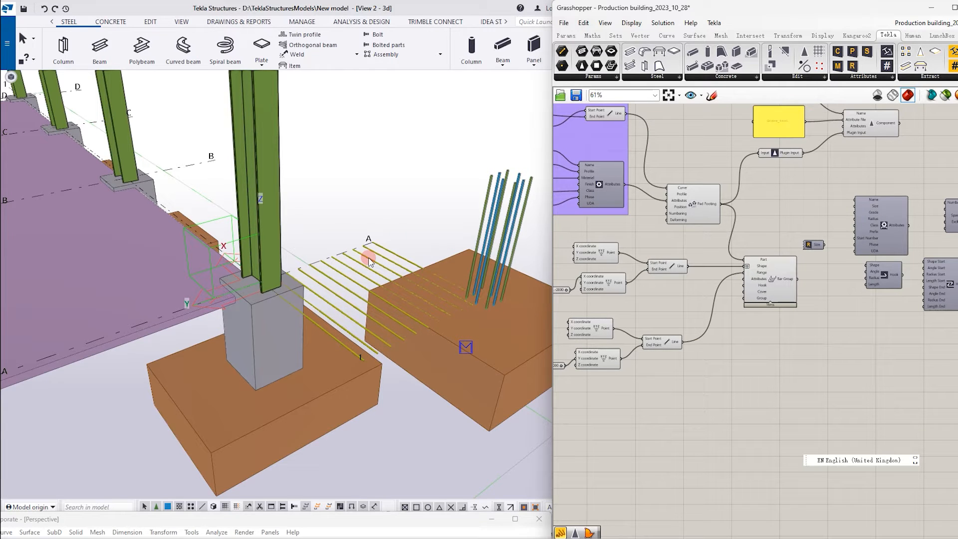
pyautogui.scroll(1, 370, 263)
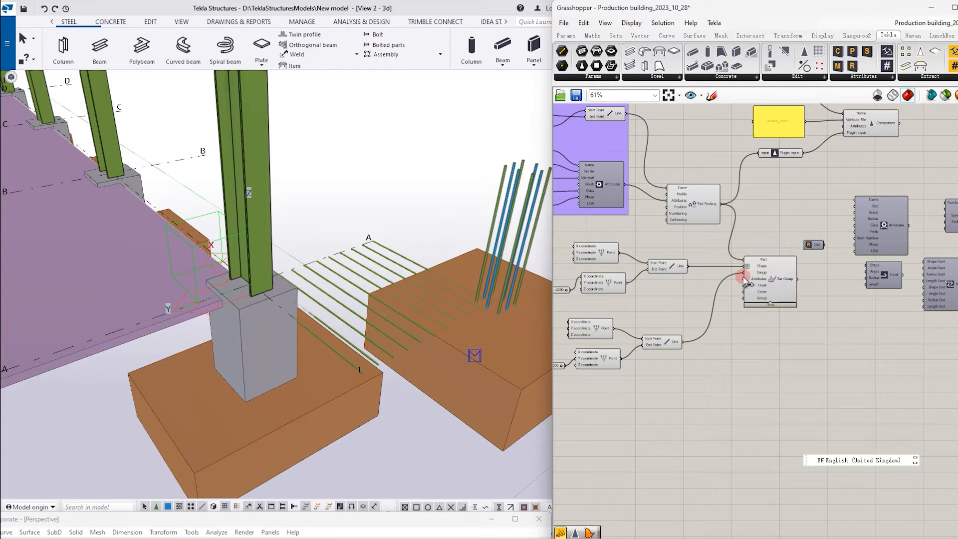
pyautogui.scroll(-5, 736, 283)
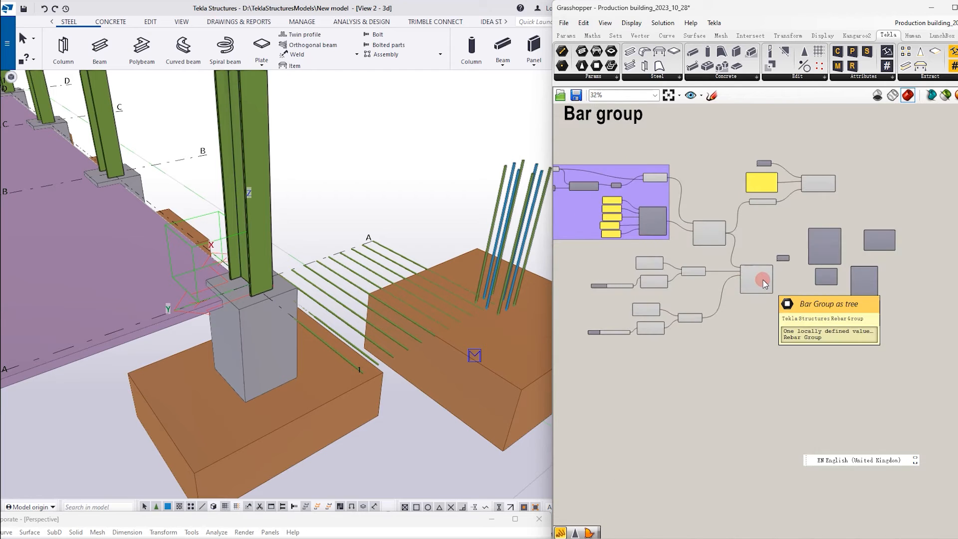
pyautogui.scroll(5, 770, 269)
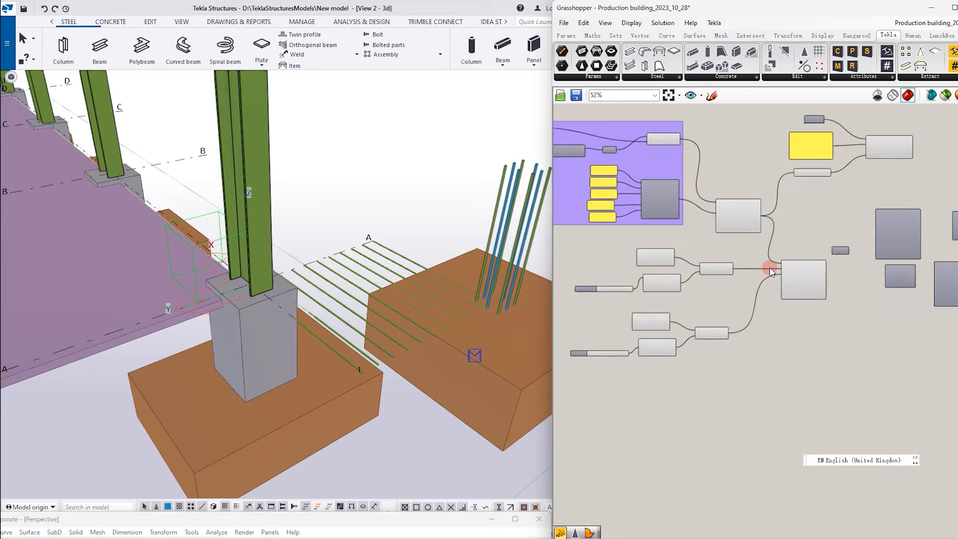
pyautogui.click(738, 207)
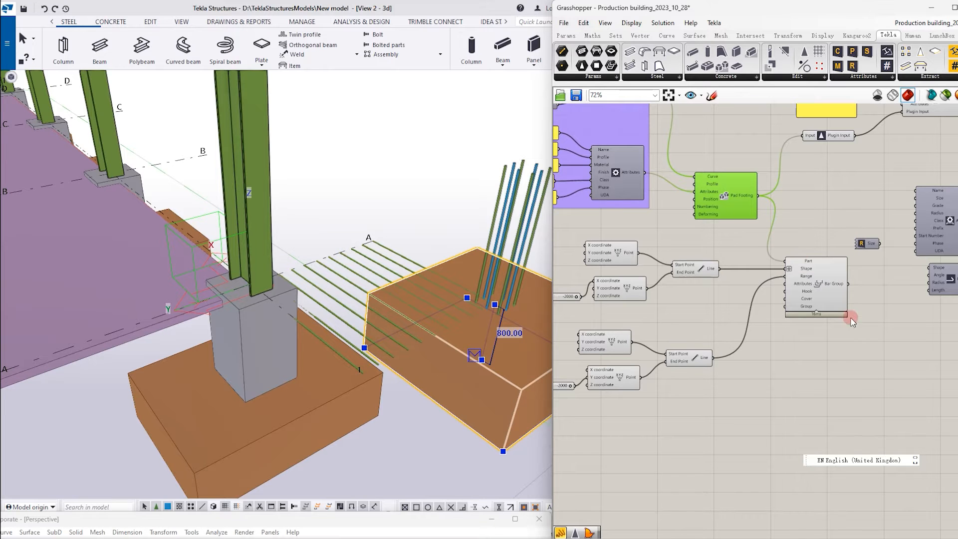
pyautogui.scroll(3, 855, 316)
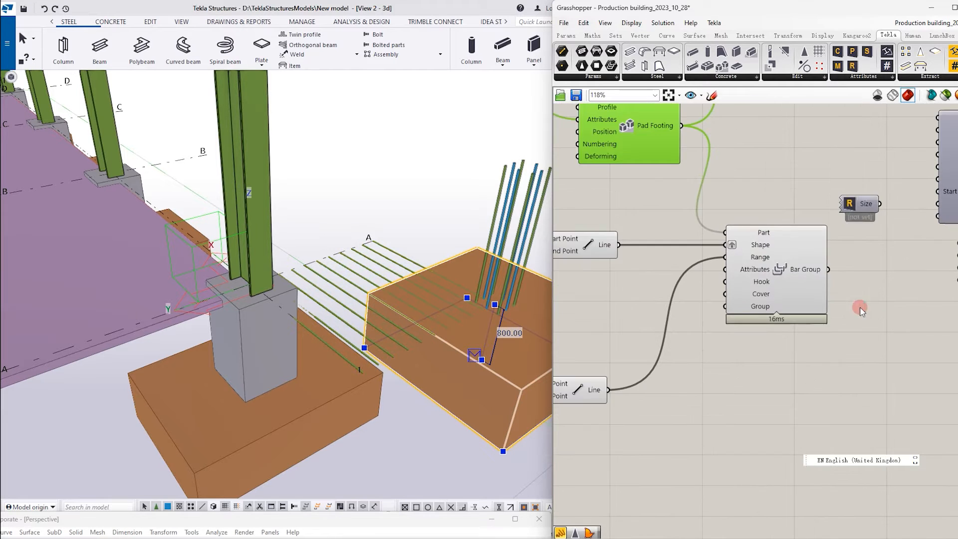
pyautogui.scroll(1, 758, 261)
pyautogui.click(801, 247)
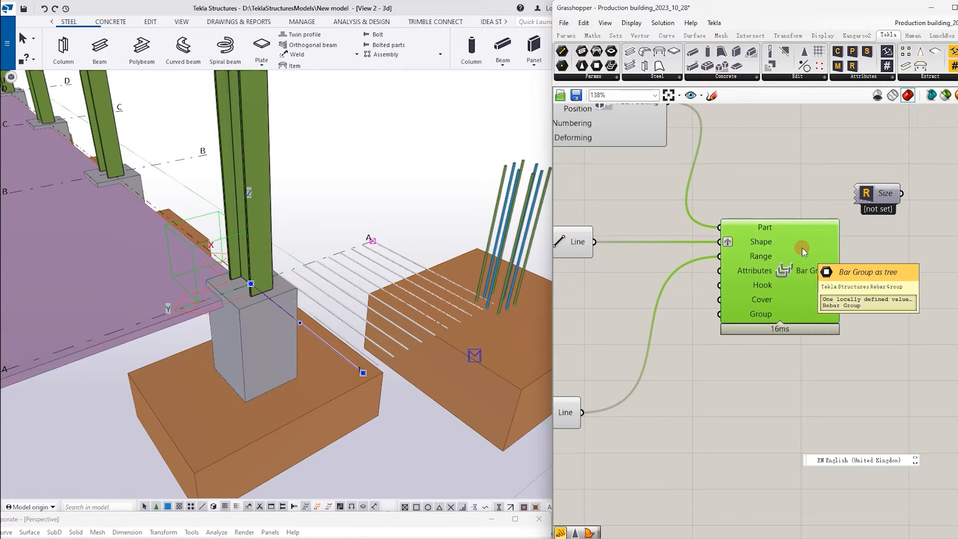
# - Place a second Rebar Group component below the existing Bar Group component and delete it
pyautogui.click(735, 79)
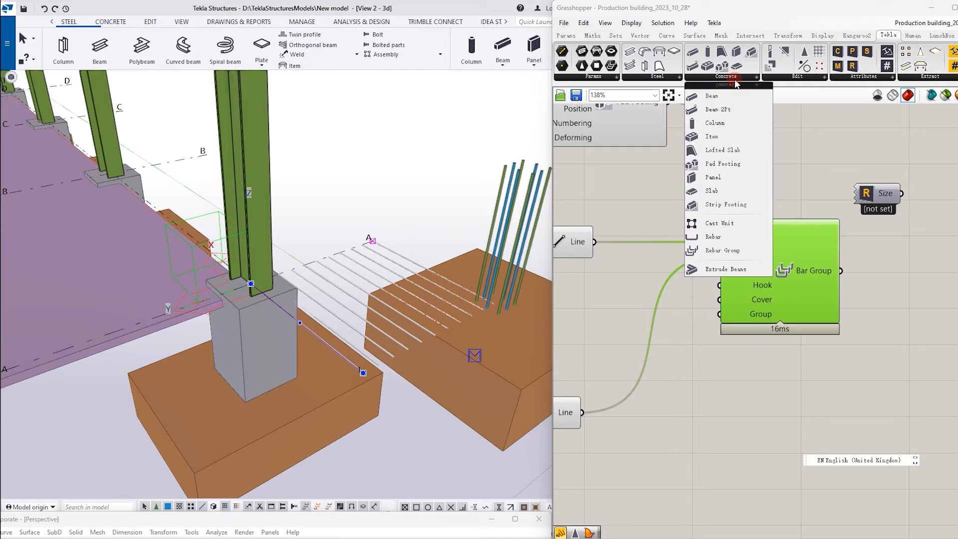
pyautogui.moveTo(722, 251); pyautogui.dragTo(777, 409)
pyautogui.click(826, 407)
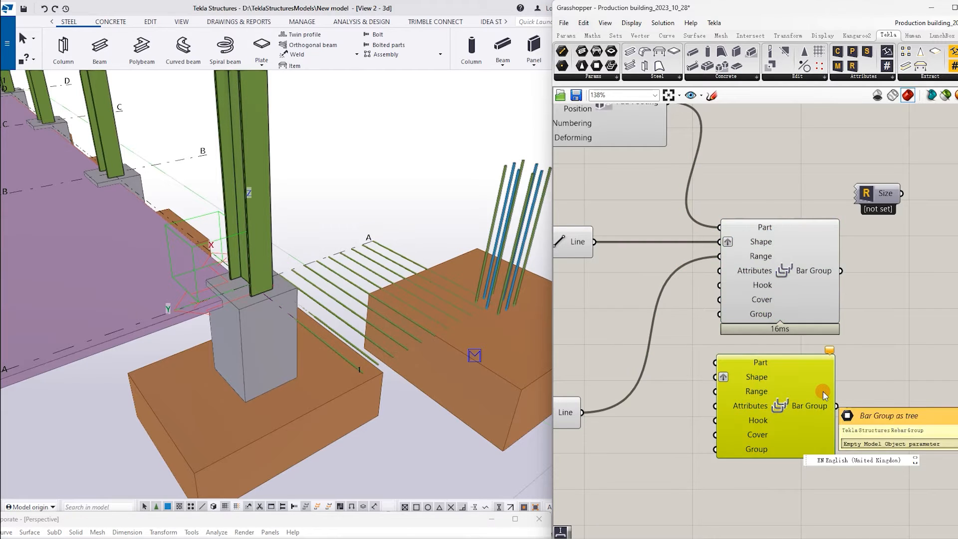
pyautogui.press('Delete')
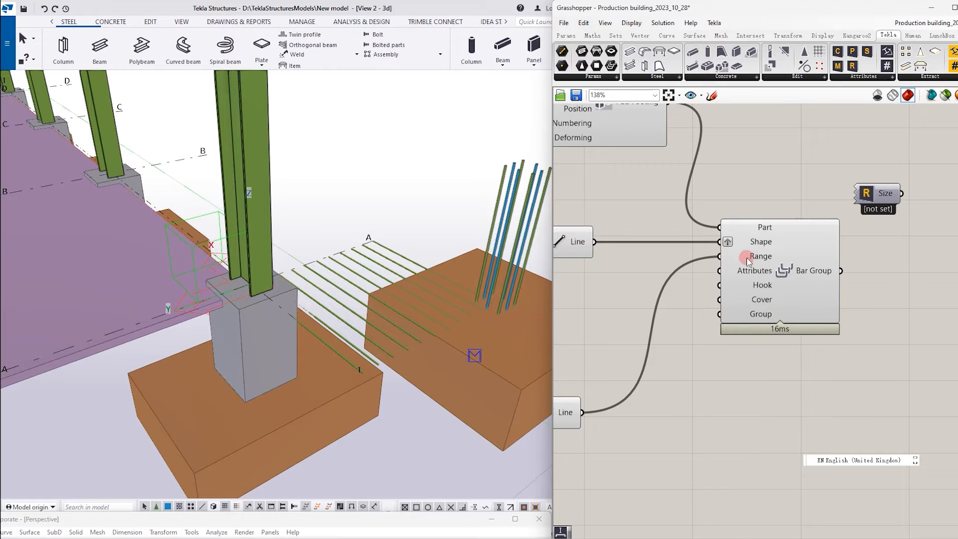
# - Examine the Bar Group's Part, Shape and Range inputs and the points, lines and sliders feeding them
pyautogui.moveTo(763, 231)
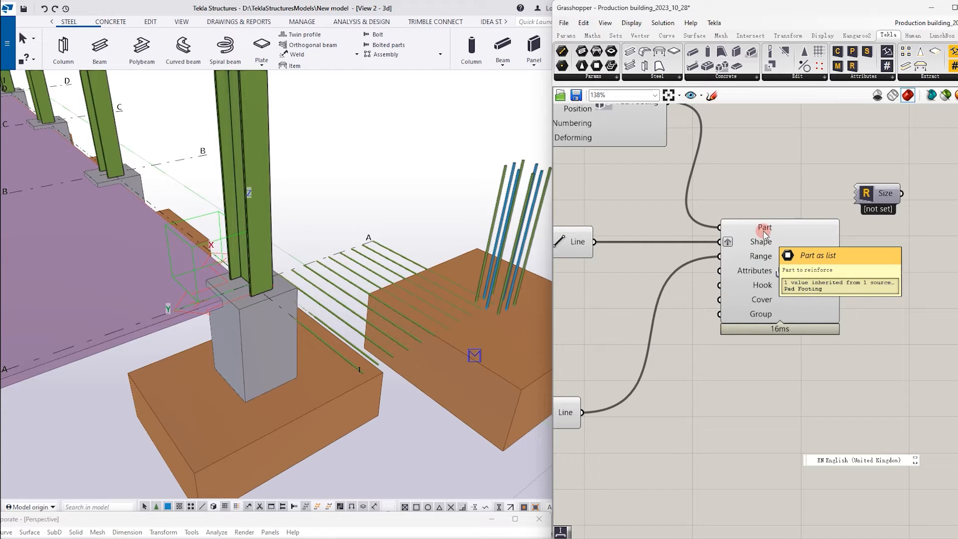
pyautogui.scroll(-1, 763, 231)
pyautogui.scroll(1, 738, 198)
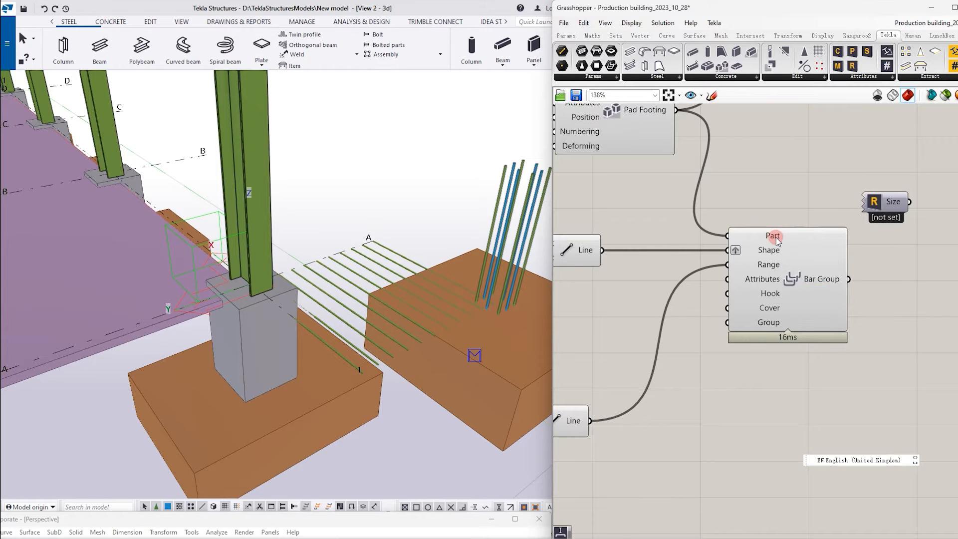
pyautogui.scroll(2, 760, 242)
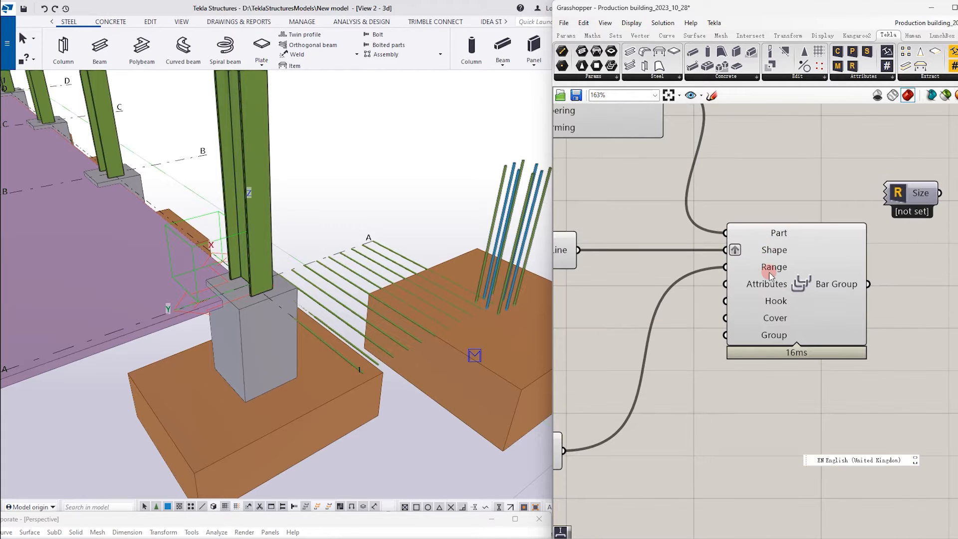
pyautogui.scroll(-5, 805, 252)
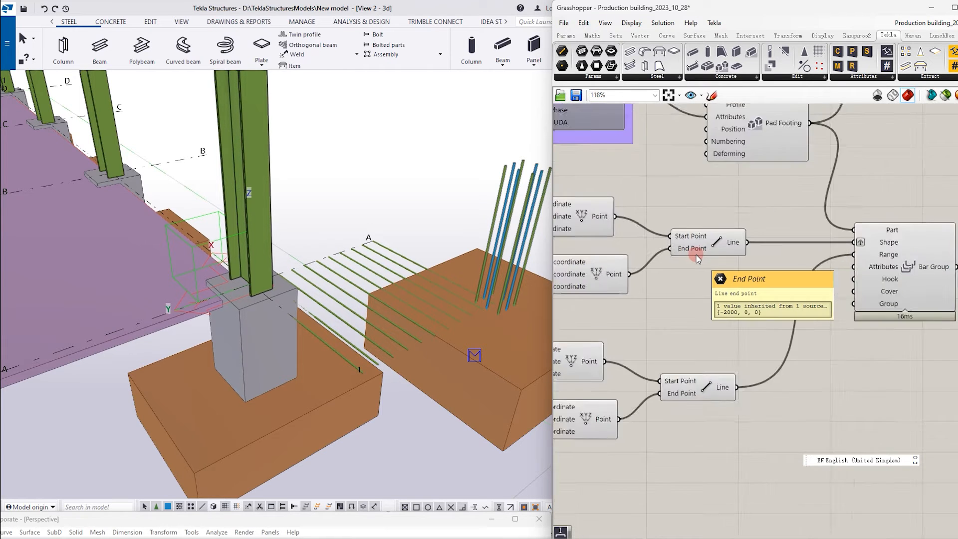
pyautogui.scroll(3, 696, 254)
pyautogui.scroll(-2, 919, 255)
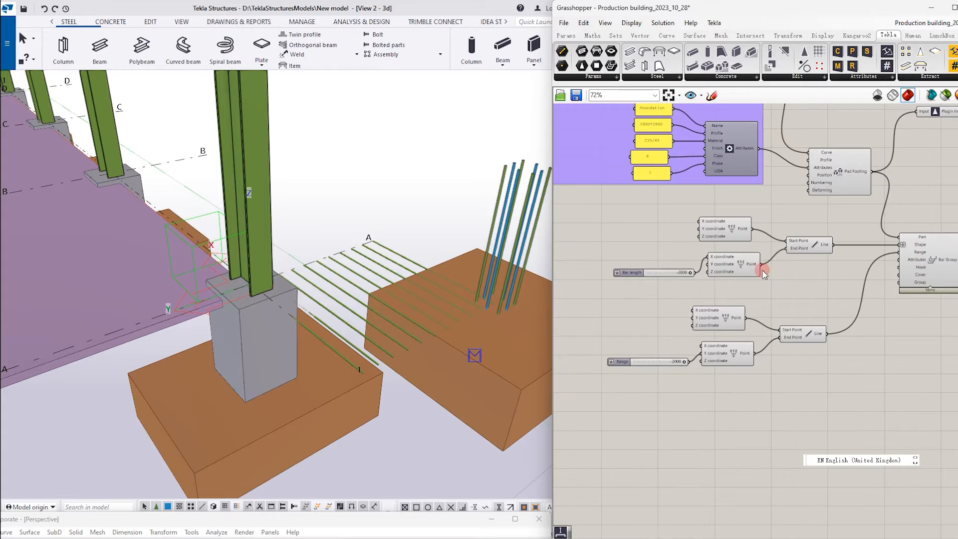
pyautogui.scroll(3, 729, 264)
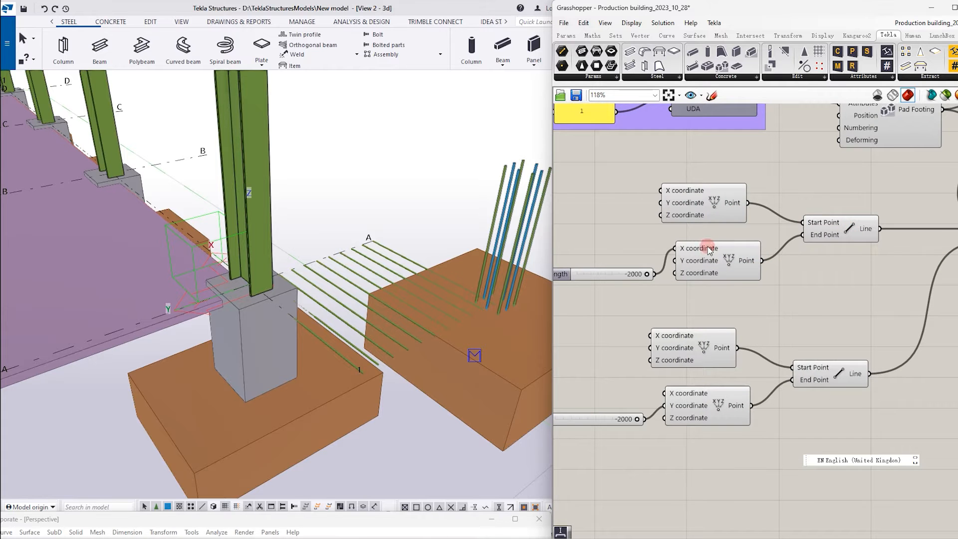
pyautogui.scroll(-2, 706, 262)
pyautogui.scroll(2, 607, 275)
# - Set the Bar length slider to -1400 and check the Range slider below it
pyautogui.scroll(1, 607, 277)
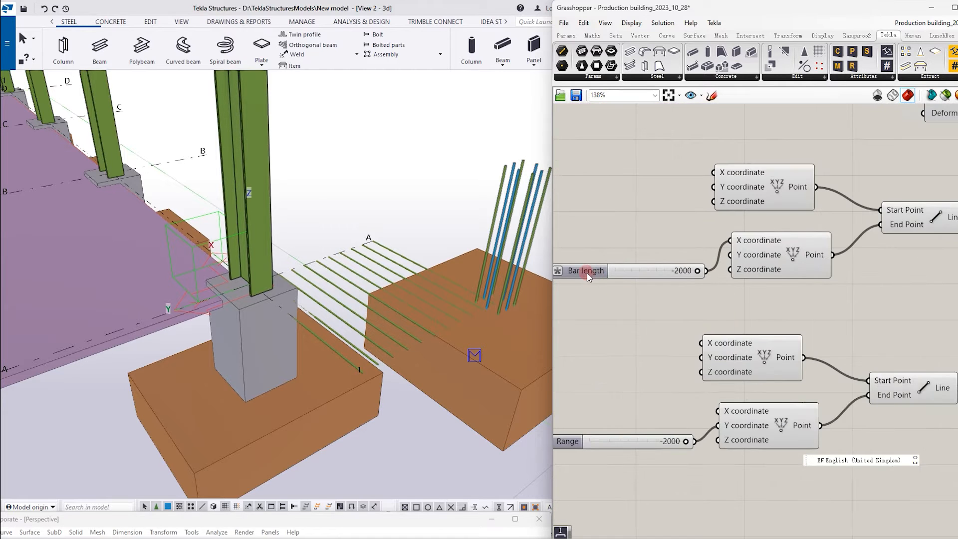
pyautogui.moveTo(701, 274); pyautogui.dragTo(668, 280)
pyautogui.scroll(-3, 691, 284)
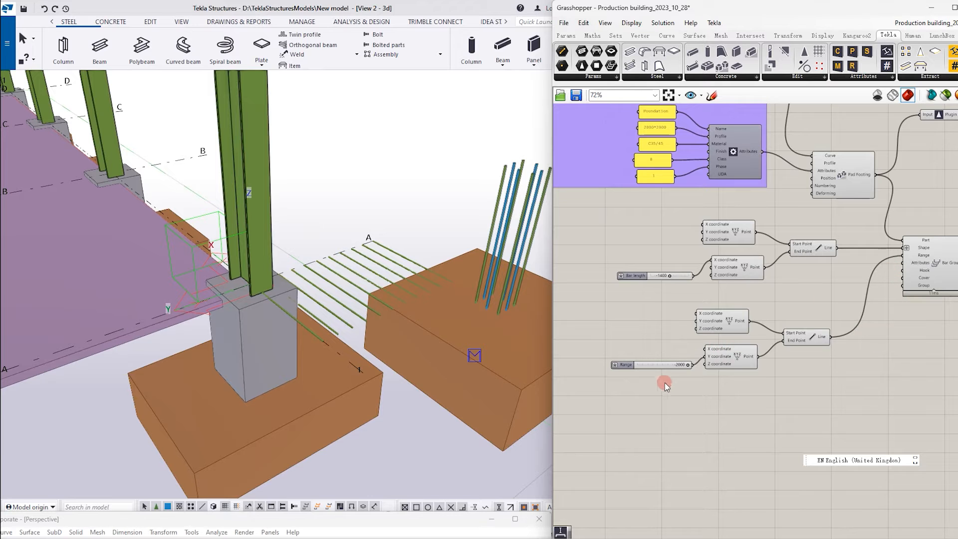
pyautogui.scroll(5, 660, 386)
pyautogui.moveTo(726, 345)
pyautogui.mouseDown()
pyautogui.moveTo(628, 352)
pyautogui.moveTo(726, 347)
pyautogui.mouseUp()
pyautogui.scroll(-6, 652, 280)
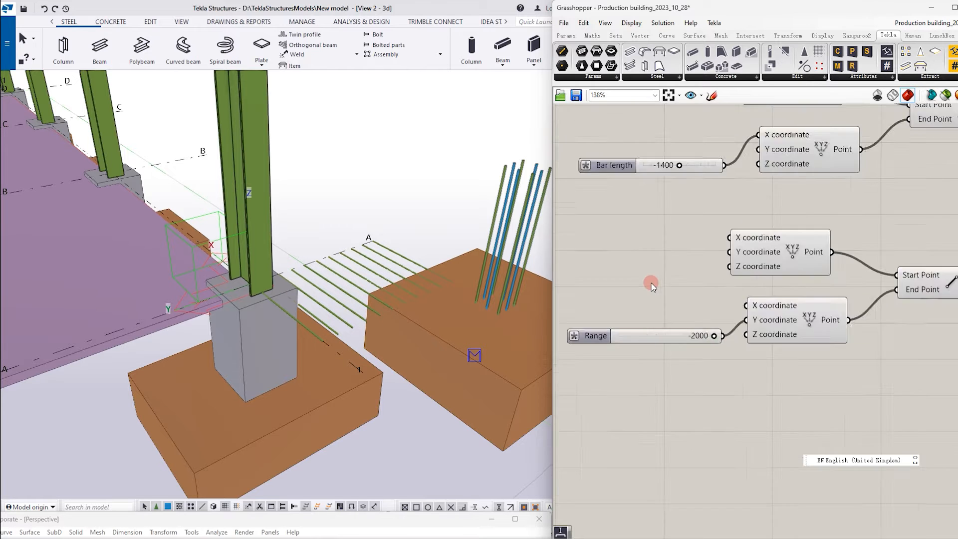
# - Select the Bar Group component to highlight its bars in the model, and shift it slightly down on the canvas
pyautogui.scroll(3, 883, 215)
pyautogui.click(407, 329)
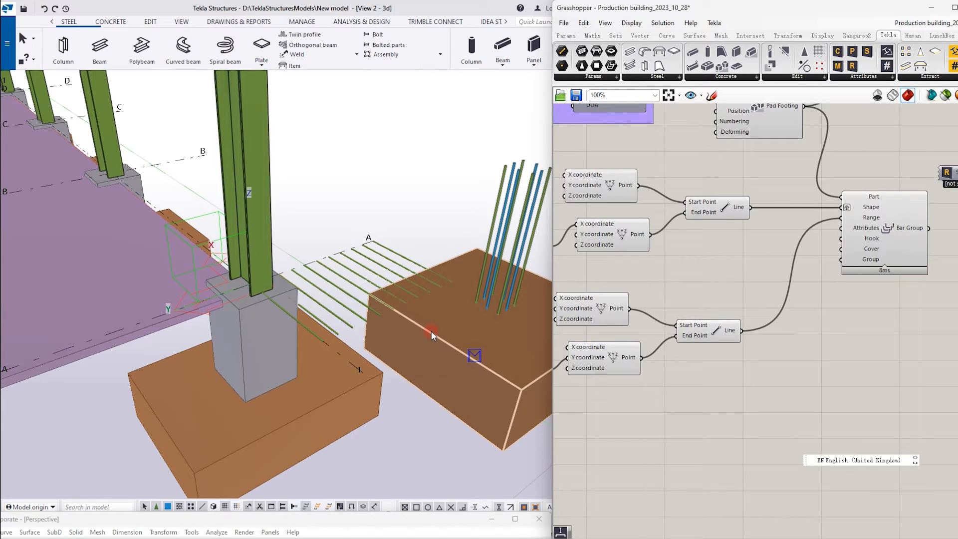
pyautogui.scroll(-2, 699, 231)
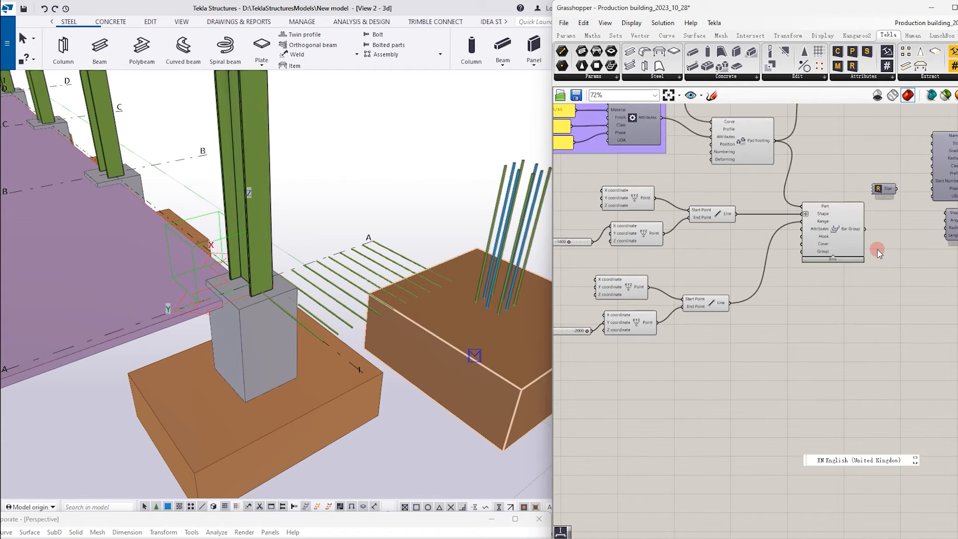
pyautogui.scroll(3, 882, 248)
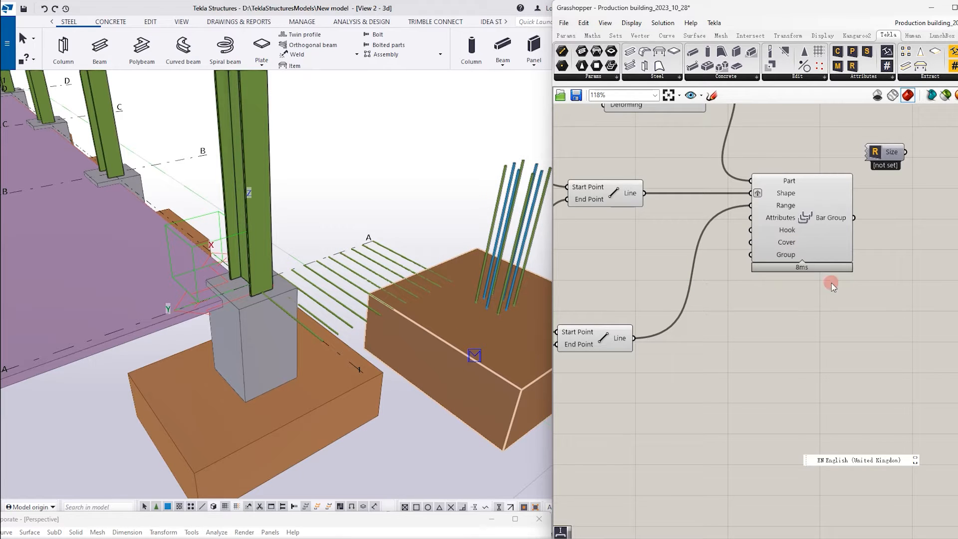
pyautogui.moveTo(818, 245)
pyautogui.mouseDown()
pyautogui.moveTo(846, 244)
pyautogui.moveTo(818, 263)
pyautogui.mouseUp()
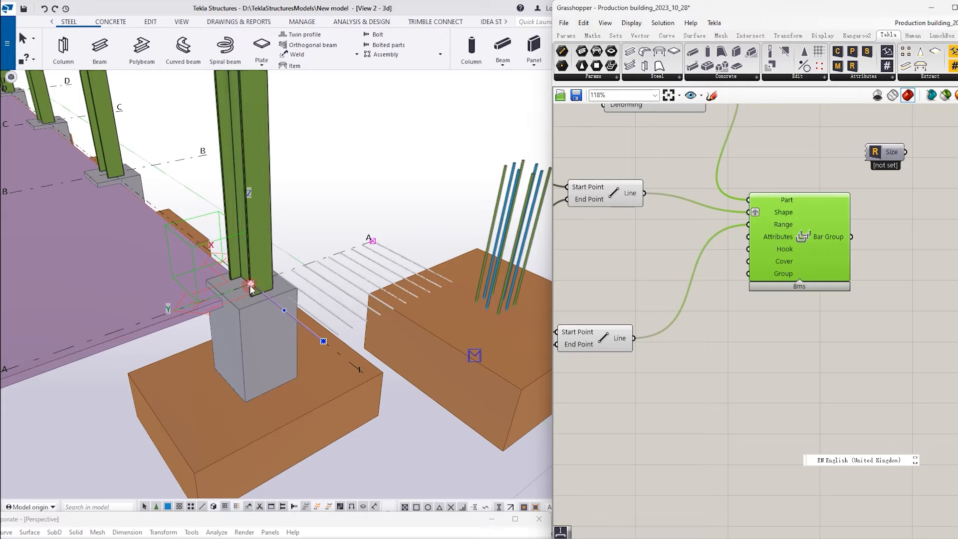
pyautogui.click(764, 288)
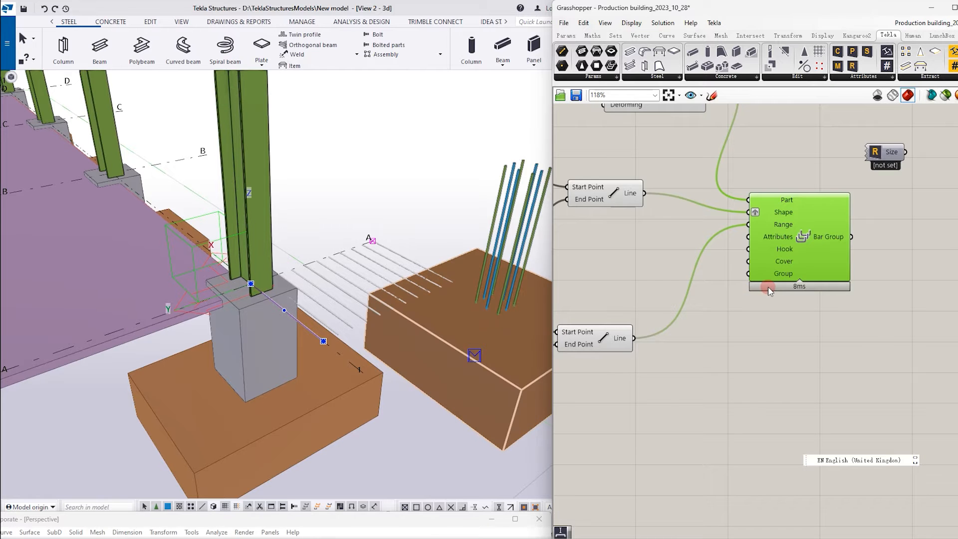
# - Set the Bar length slider to -2000
pyautogui.scroll(-3, 772, 294)
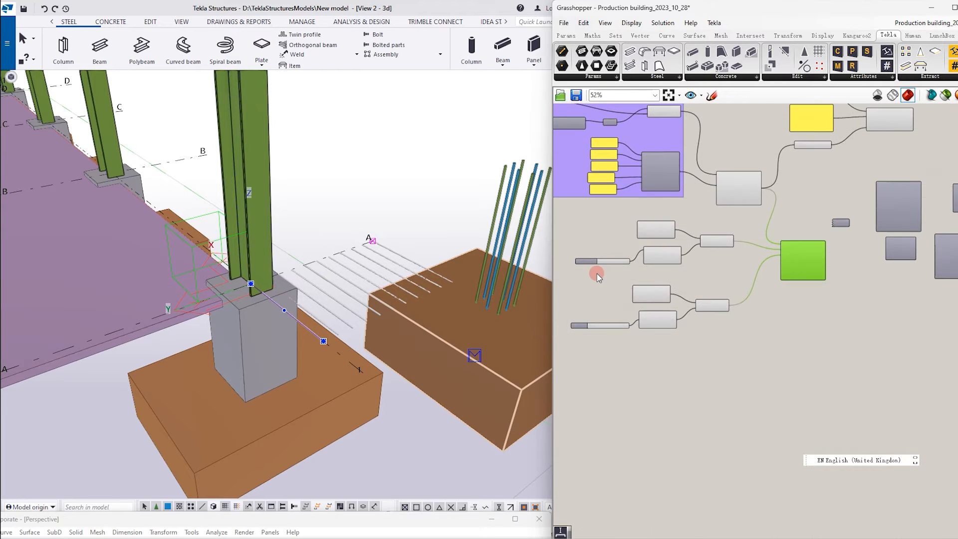
pyautogui.scroll(3, 597, 274)
pyautogui.moveTo(634, 246)
pyautogui.mouseDown()
pyautogui.moveTo(606, 247)
pyautogui.moveTo(631, 247)
pyautogui.moveTo(634, 262)
pyautogui.mouseUp()
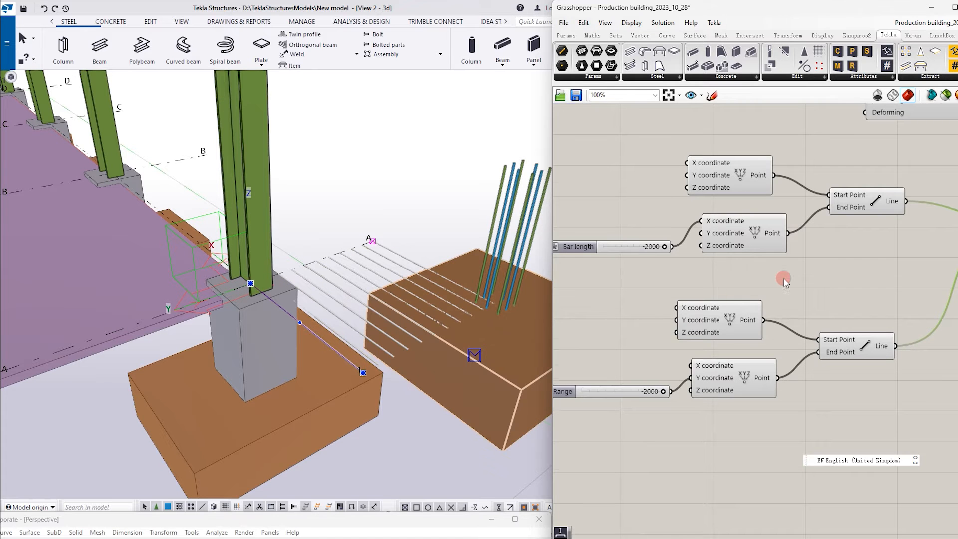
# - Examine the Bar Group's remaining inputs and the unconnected Size, Attributes and Hook components against the bars in the model
pyautogui.scroll(-3, 808, 279)
pyautogui.scroll(3, 938, 254)
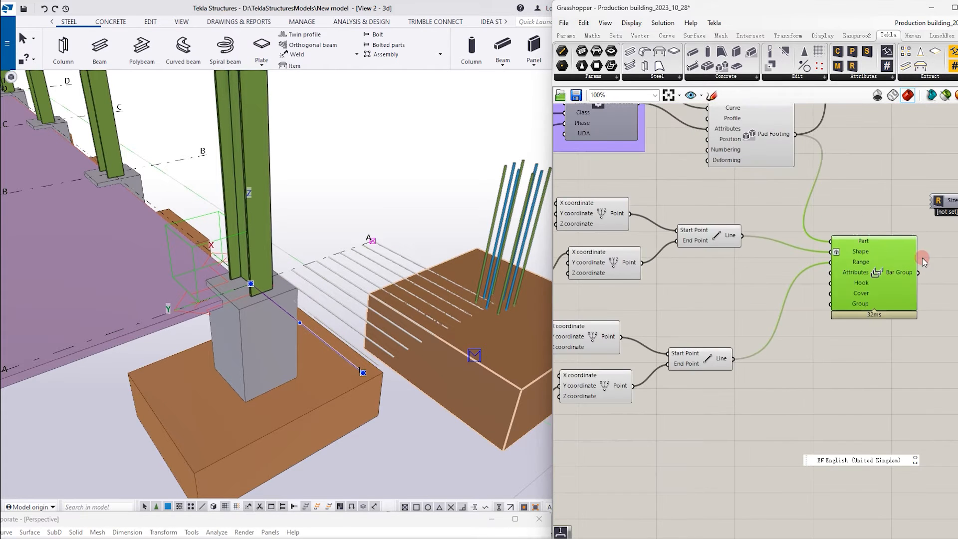
pyautogui.scroll(-5, 744, 315)
pyautogui.scroll(4, 833, 301)
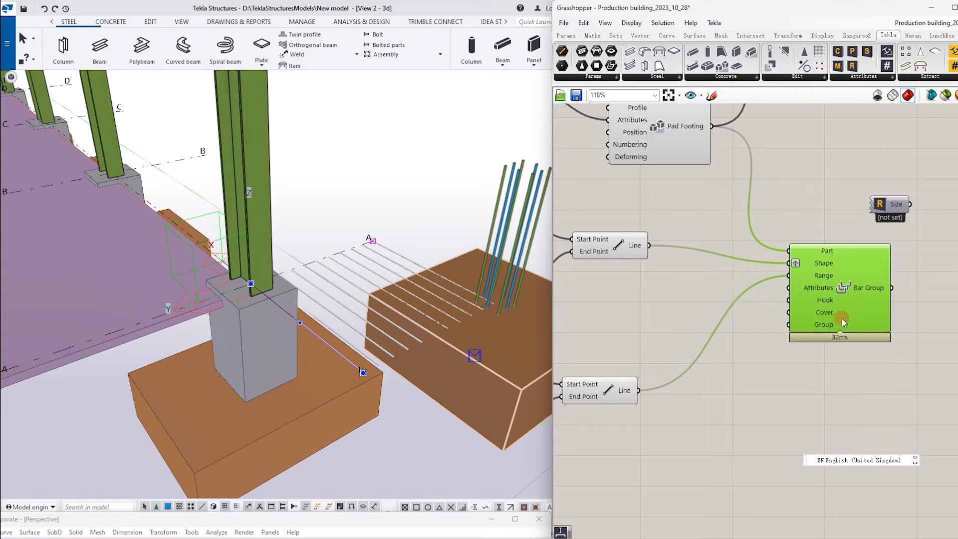
pyautogui.scroll(2, 781, 302)
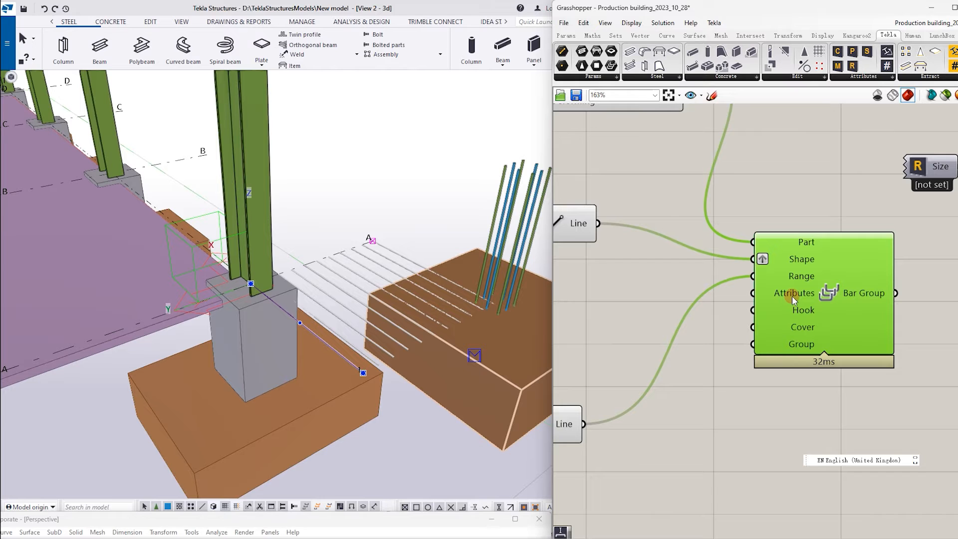
pyautogui.scroll(-4, 765, 353)
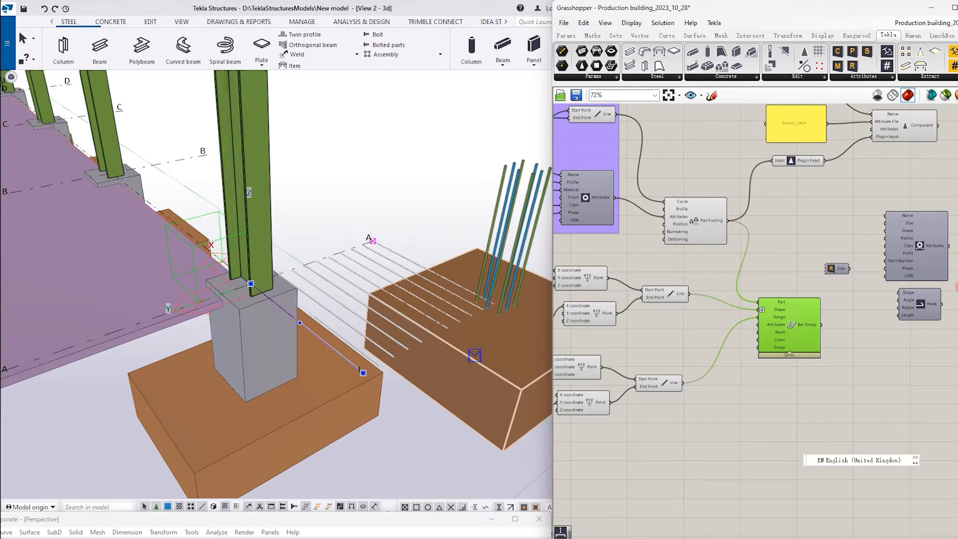
pyautogui.scroll(3, 955, 286)
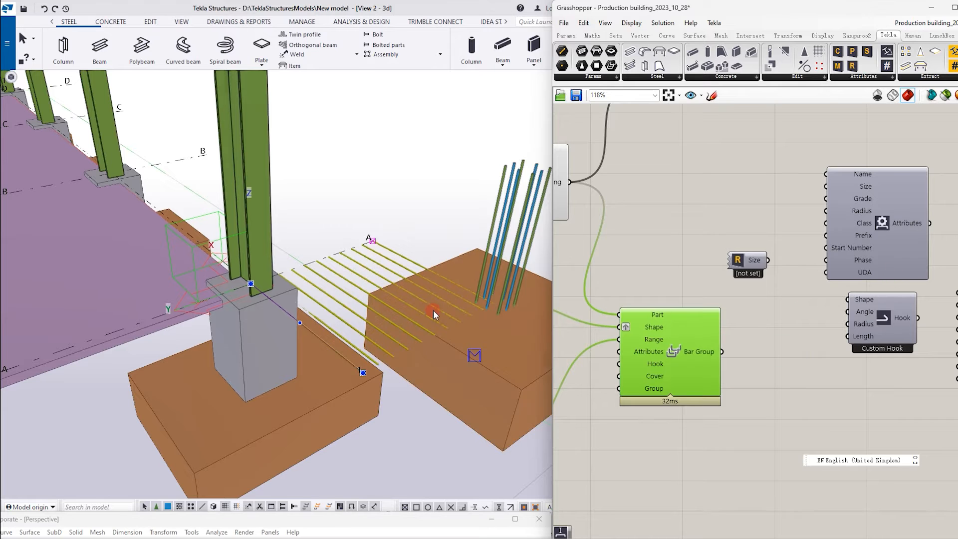
pyautogui.click(478, 298)
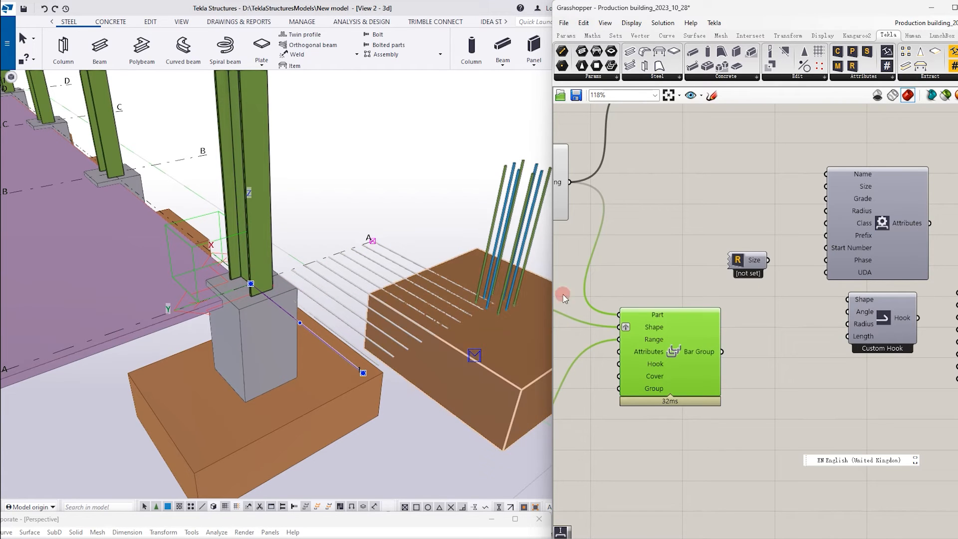
# - Examine the starter bar Component in the Foundation definition, with its Name, Grass_test attribute file and Plugin Input connections
pyautogui.scroll(-6, 809, 319)
pyautogui.moveTo(734, 233); pyautogui.dragTo(862, 230, button='right')
pyautogui.scroll(-2, 863, 232)
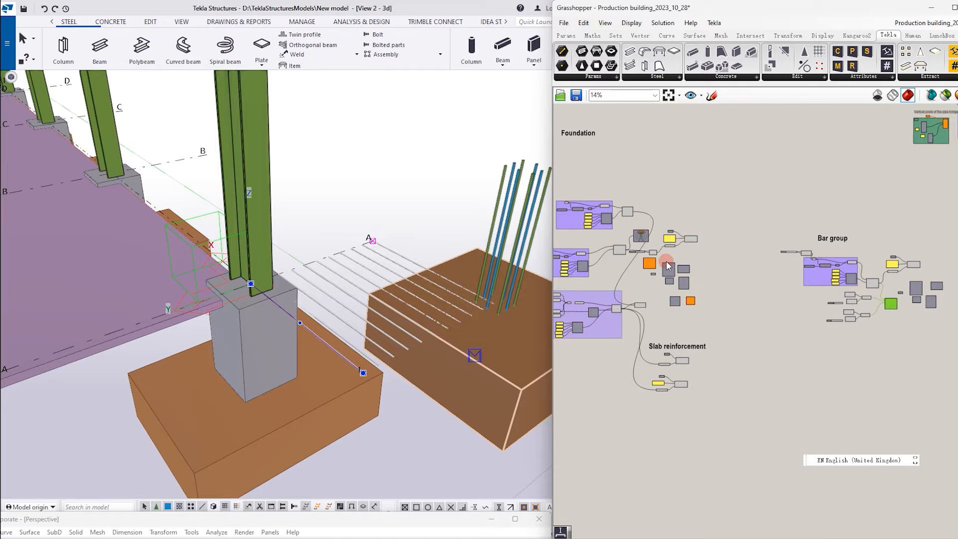
pyautogui.scroll(6, 667, 263)
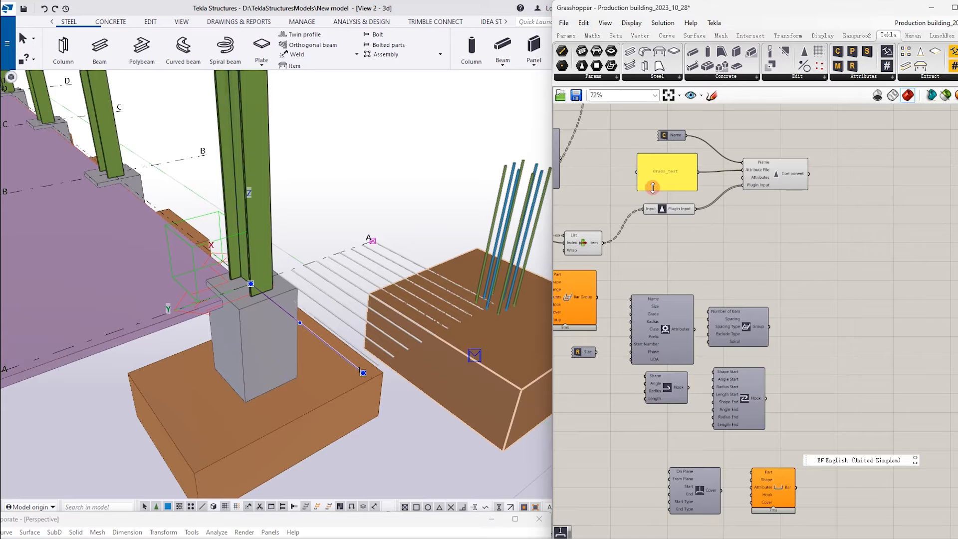
pyautogui.scroll(3, 670, 198)
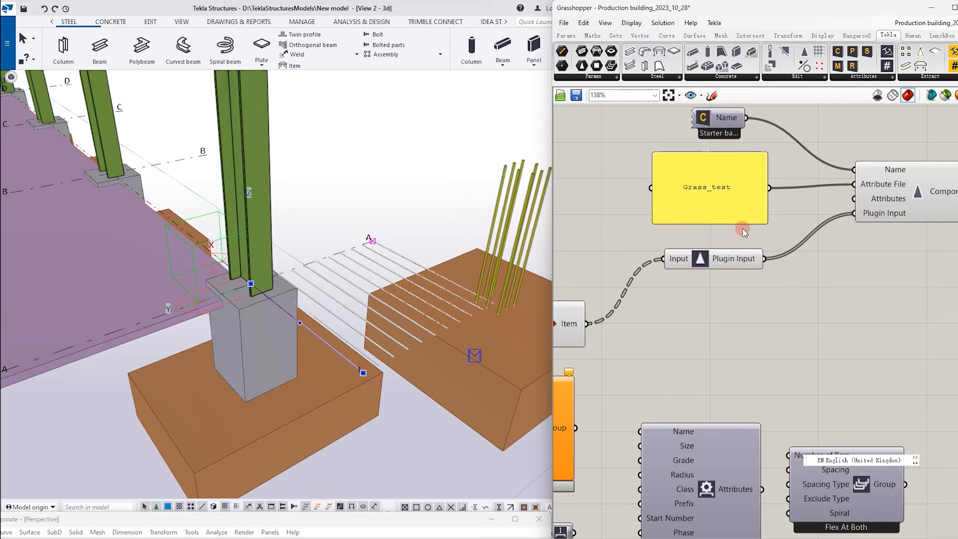
# - Switch to the Tekla Structures 3D view and display the model parts as transparent
pyautogui.scroll(-2, 728, 249)
pyautogui.scroll(2, 824, 167)
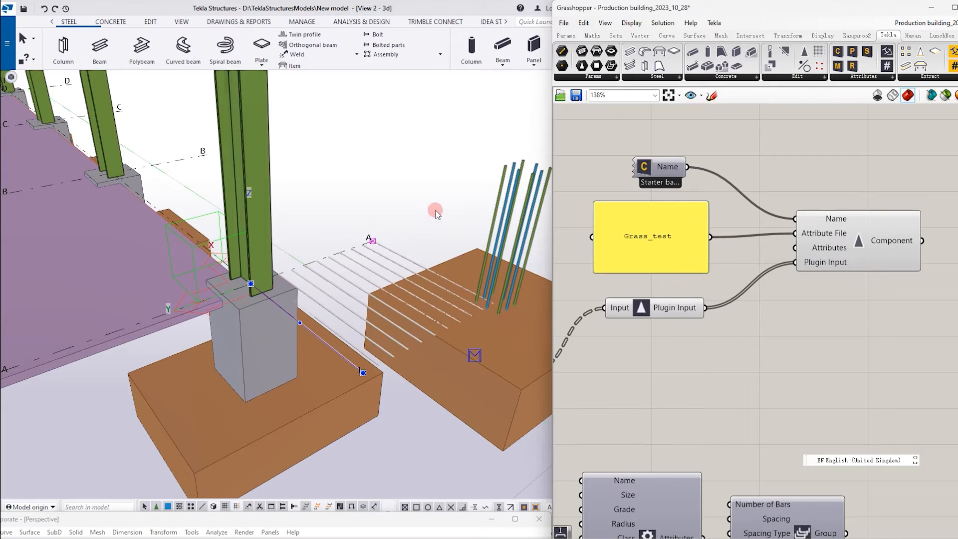
pyautogui.click(389, 172)
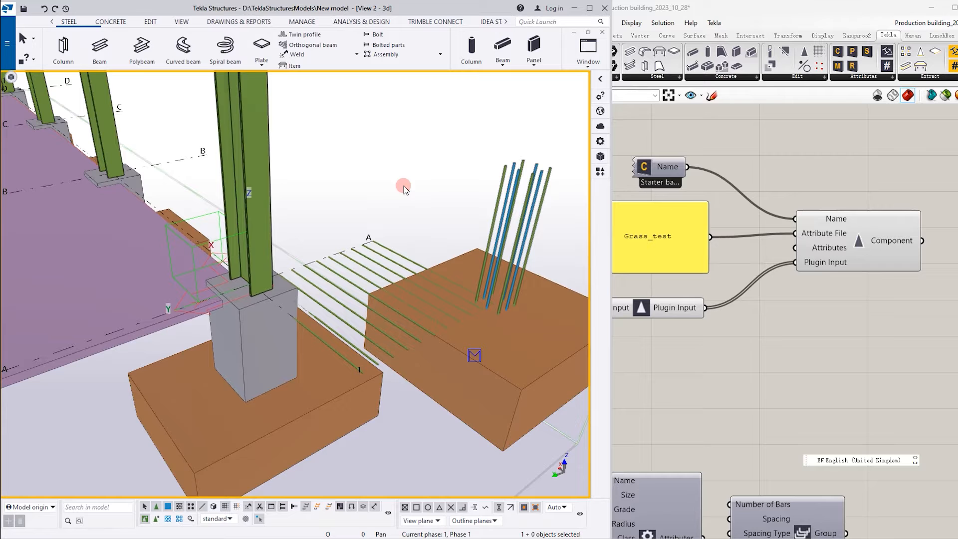
pyautogui.hotkey('ctrl', '2')
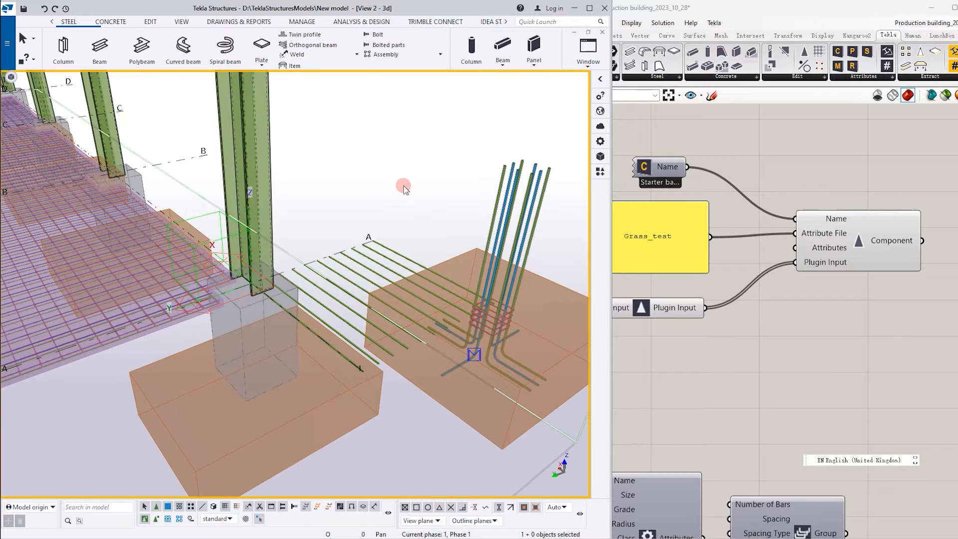
# - Select the starter bar Component, the Pad Footing and the Column in the Foundation definition to highlight their objects in the model
pyautogui.click(866, 233)
pyautogui.scroll(-10, 783, 232)
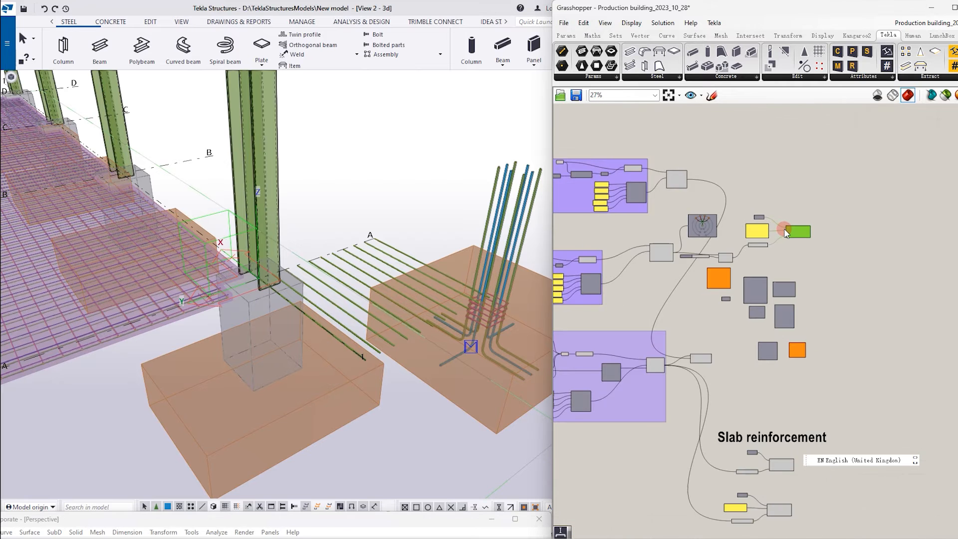
pyautogui.scroll(5, 700, 272)
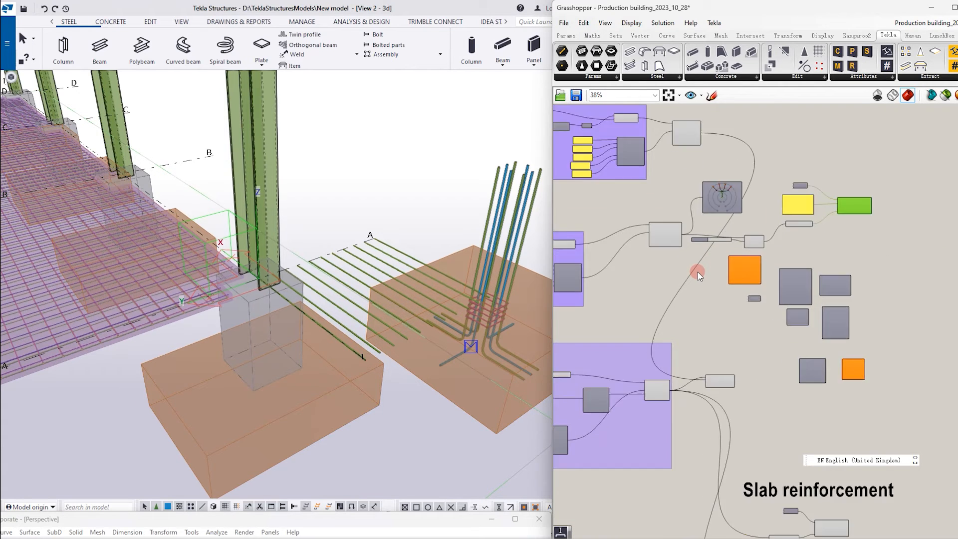
pyautogui.click(642, 224)
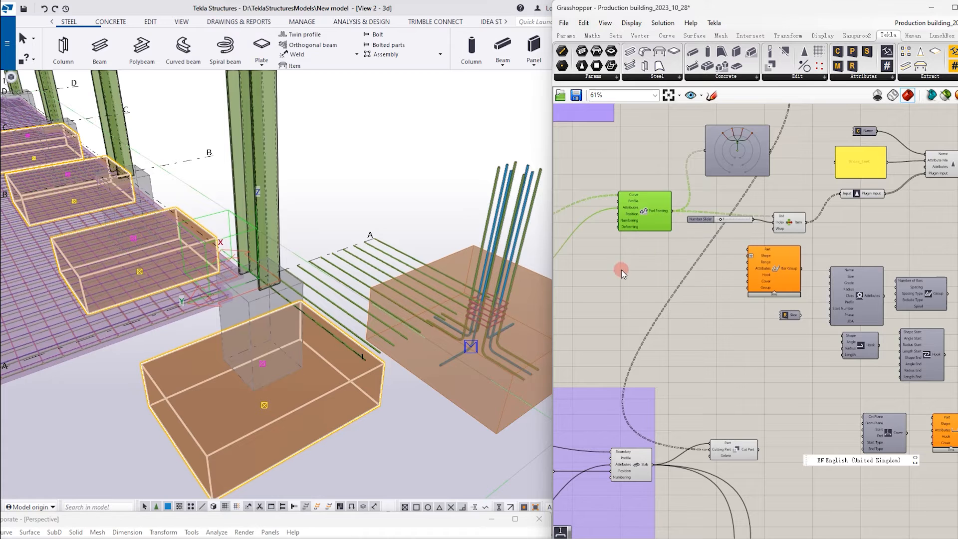
pyautogui.scroll(-4, 688, 277)
pyautogui.scroll(3, 684, 141)
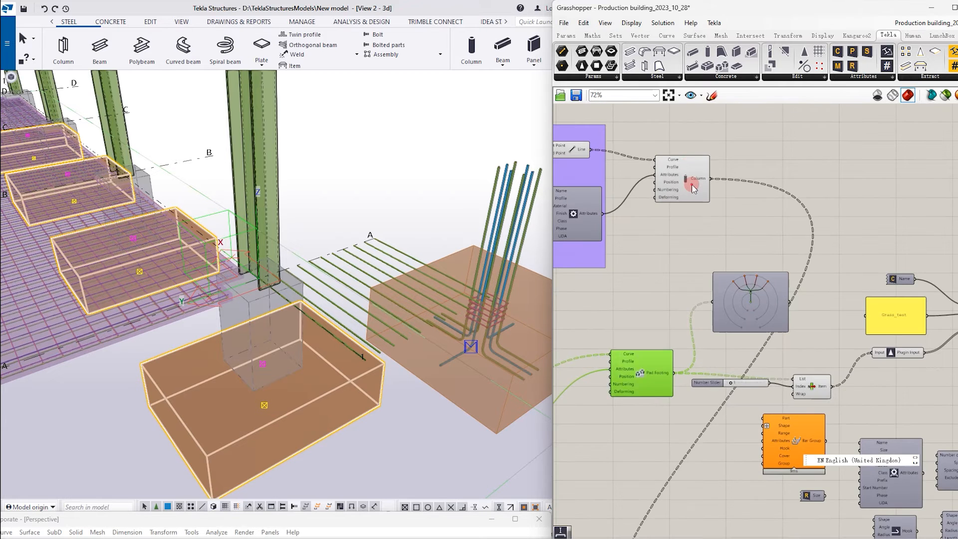
pyautogui.click(683, 165)
pyautogui.scroll(-3, 699, 180)
pyautogui.scroll(5, 879, 249)
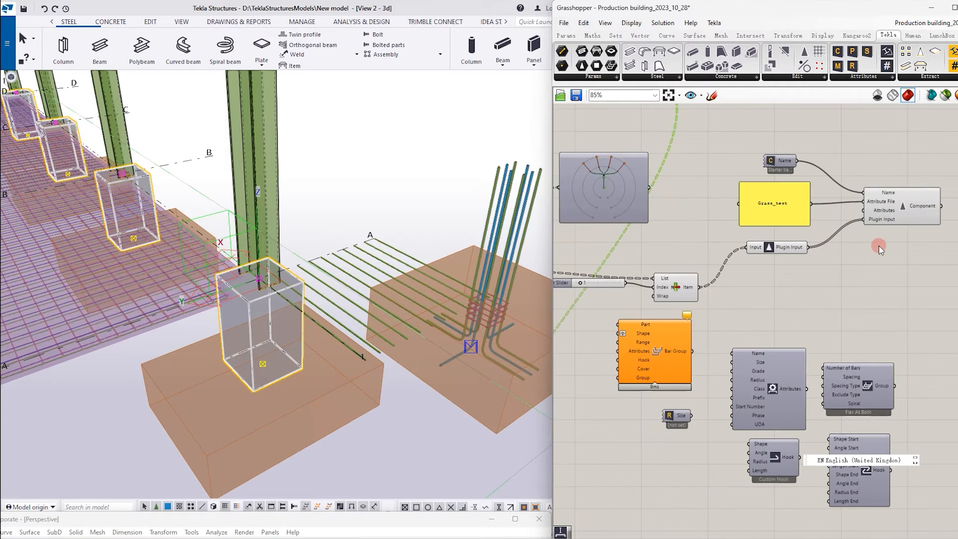
# - Examine the starter bar Component together with its Grass_test panel and Plugin Input
pyautogui.click(921, 210)
pyautogui.scroll(-5, 664, 212)
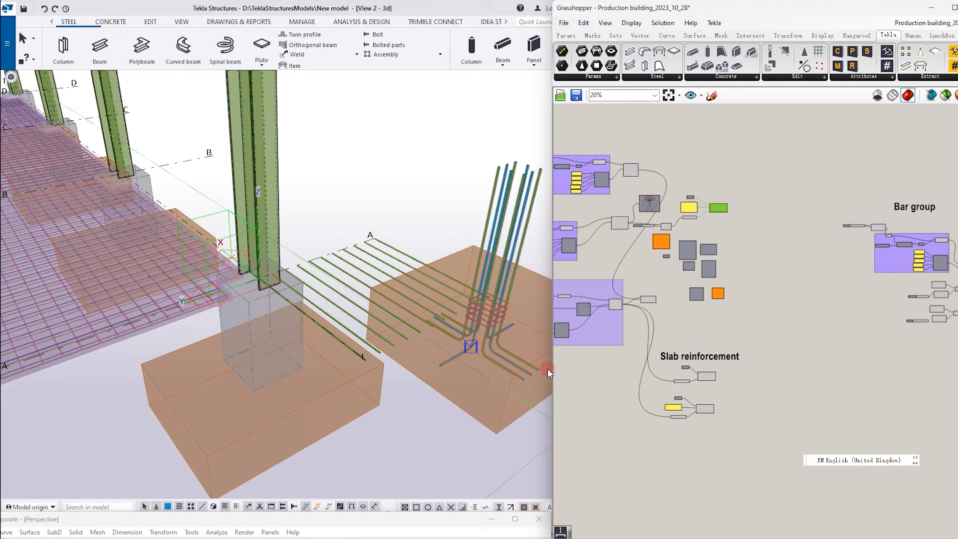
pyautogui.scroll(3, 659, 235)
pyautogui.scroll(3, 732, 187)
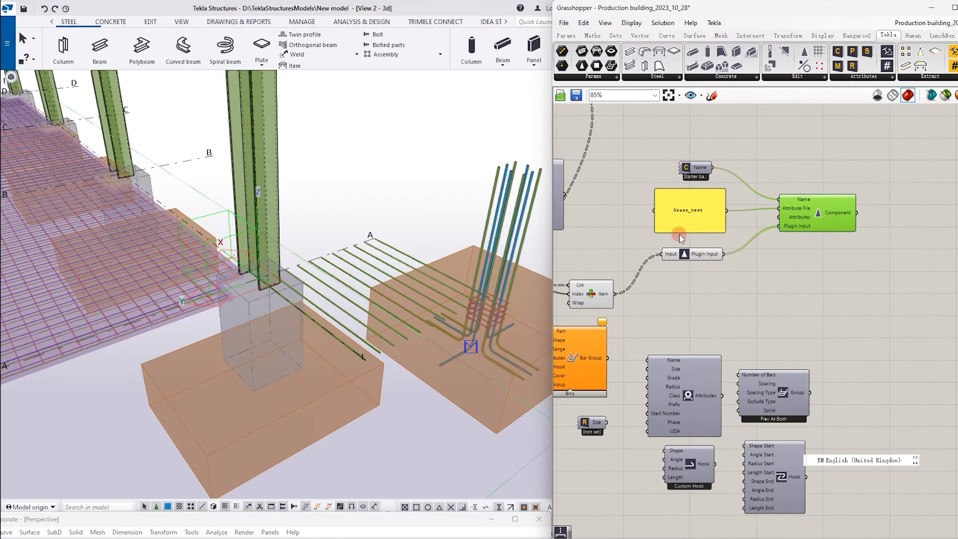
pyautogui.click(705, 218)
pyautogui.moveTo(694, 254); pyautogui.dragTo(699, 255)
pyautogui.scroll(-3, 755, 254)
pyautogui.scroll(3, 603, 274)
# - Move the Pad Footing component of the Bar group definition across the canvas to beside the starter bar Component in the Foundation definition
pyautogui.click(596, 273)
pyautogui.scroll(-9, 602, 274)
pyautogui.scroll(8, 938, 315)
pyautogui.click(954, 316)
pyautogui.scroll(-7, 955, 316)
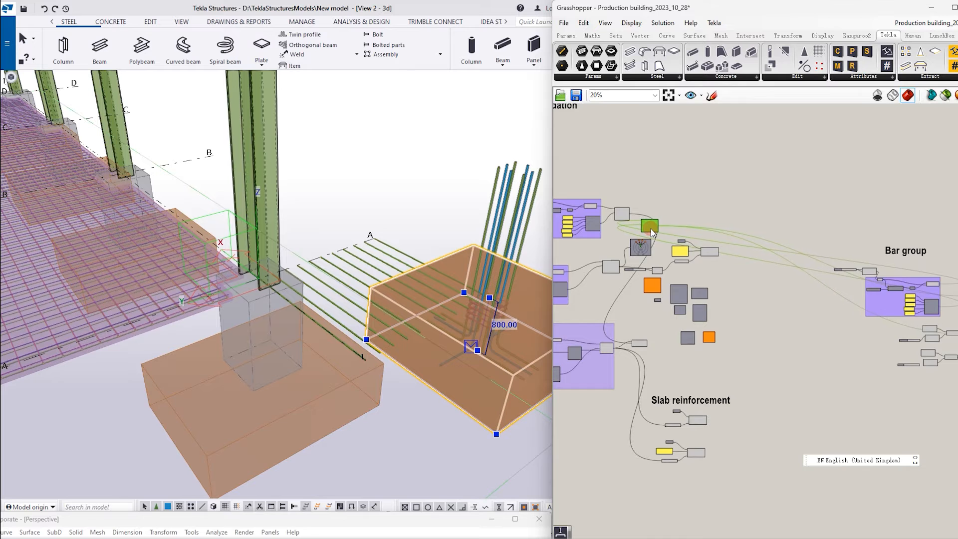
pyautogui.scroll(8, 649, 255)
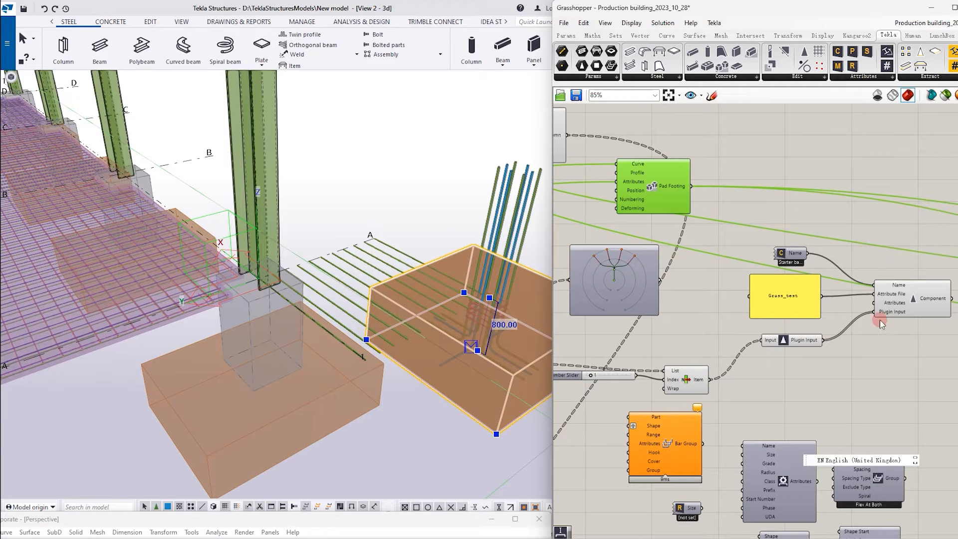
# - Connect the moved Pad Footing's output to the Plugin Input's Input, replacing the List Item connection
pyautogui.scroll(2, 923, 310)
pyautogui.click(915, 310)
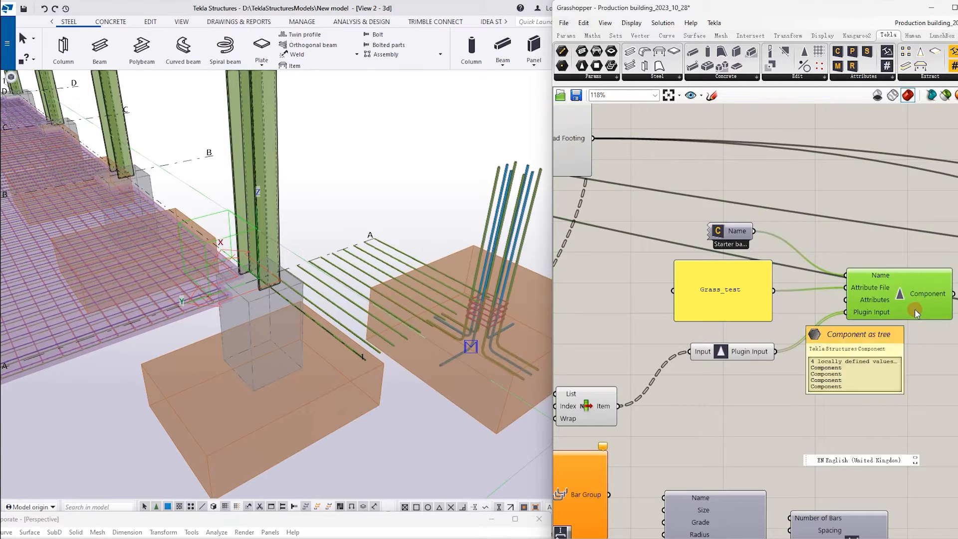
pyautogui.scroll(-3, 915, 309)
pyautogui.click(693, 211)
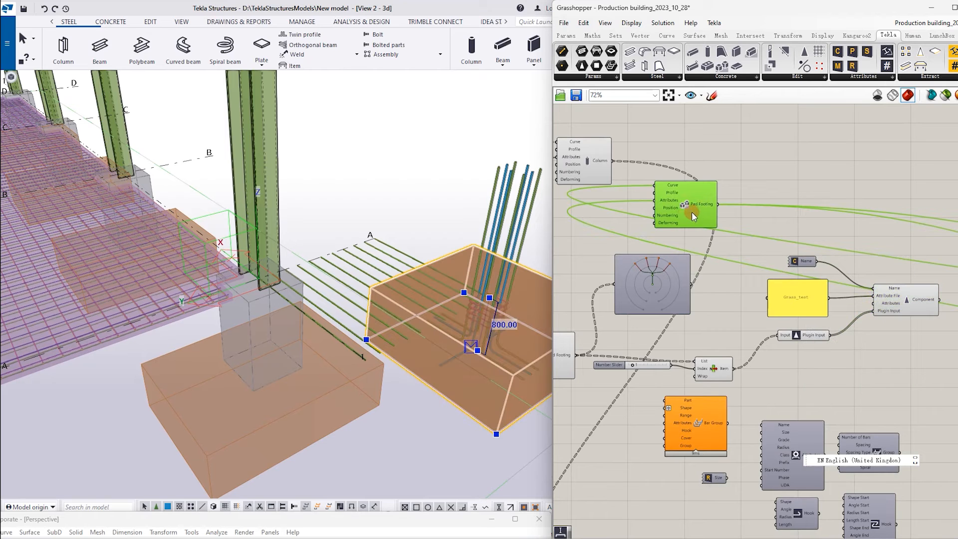
pyautogui.scroll(2, 686, 213)
pyautogui.moveTo(768, 259); pyautogui.dragTo(798, 383)
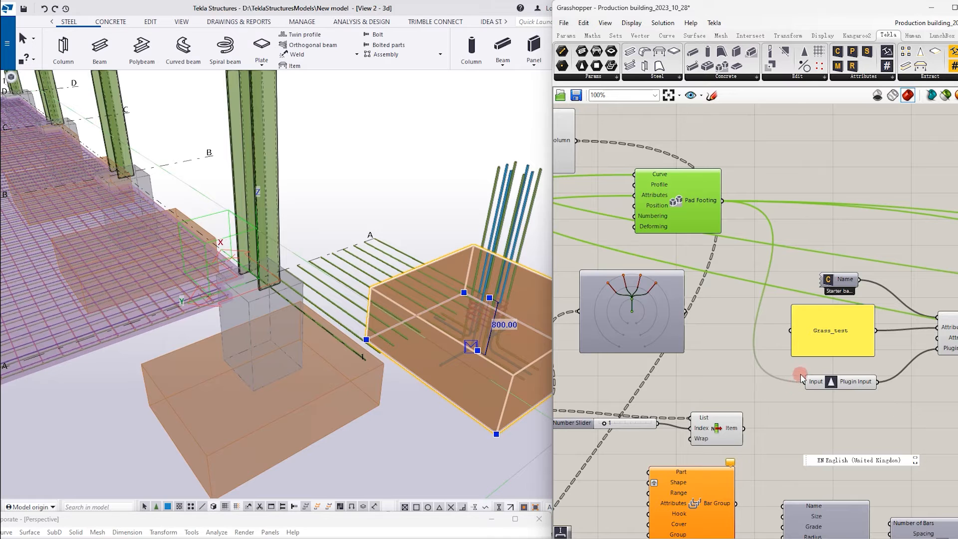
pyautogui.click(800, 378)
# - Inspect the outputs of the connected Pad Footing and the starter bar Component
pyautogui.click(687, 210)
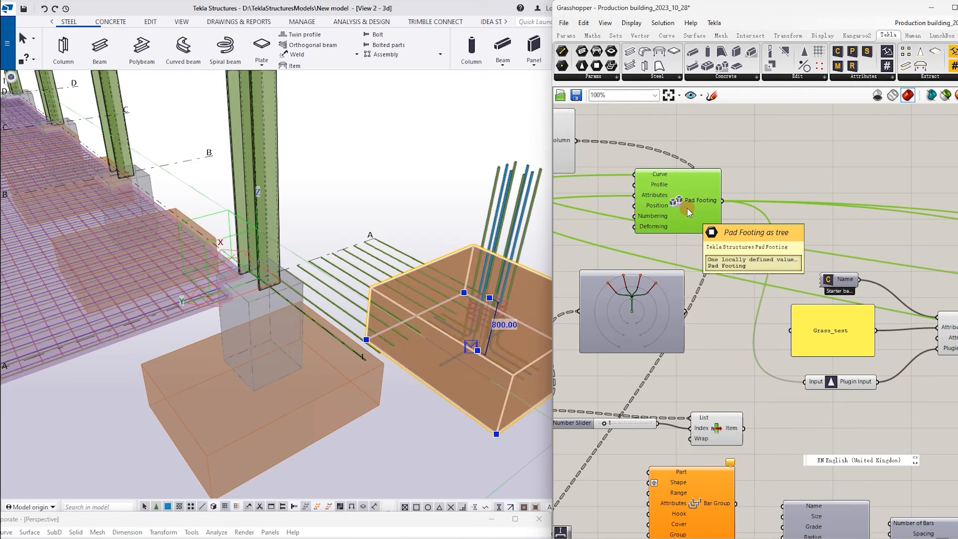
pyautogui.scroll(-2, 687, 208)
pyautogui.scroll(4, 878, 297)
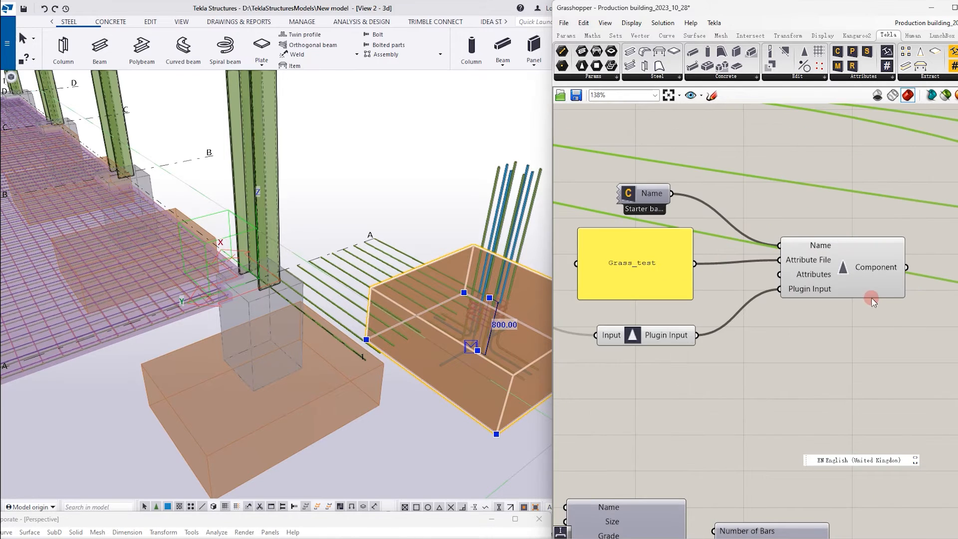
pyautogui.click(872, 300)
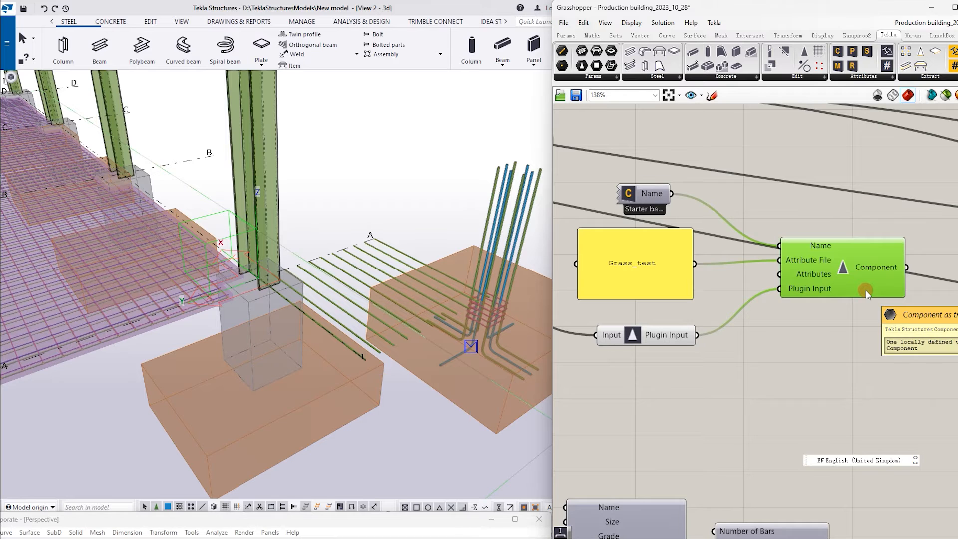
# - View the Name parameter's Set Component settings for Starter bars for footing (87), and close them without changes
pyautogui.doubleClick(634, 199)
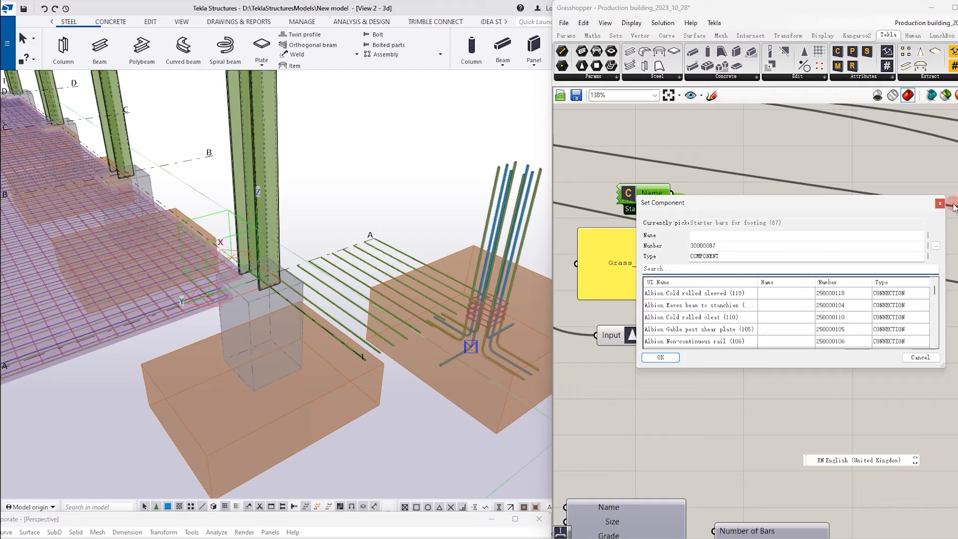
pyautogui.click(940, 204)
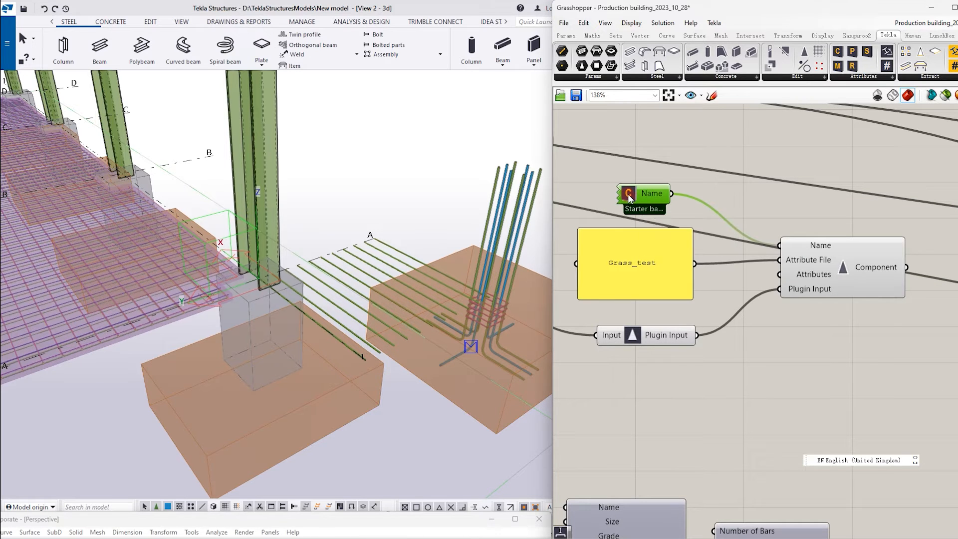
pyautogui.click(603, 170)
pyautogui.doubleClick(655, 189)
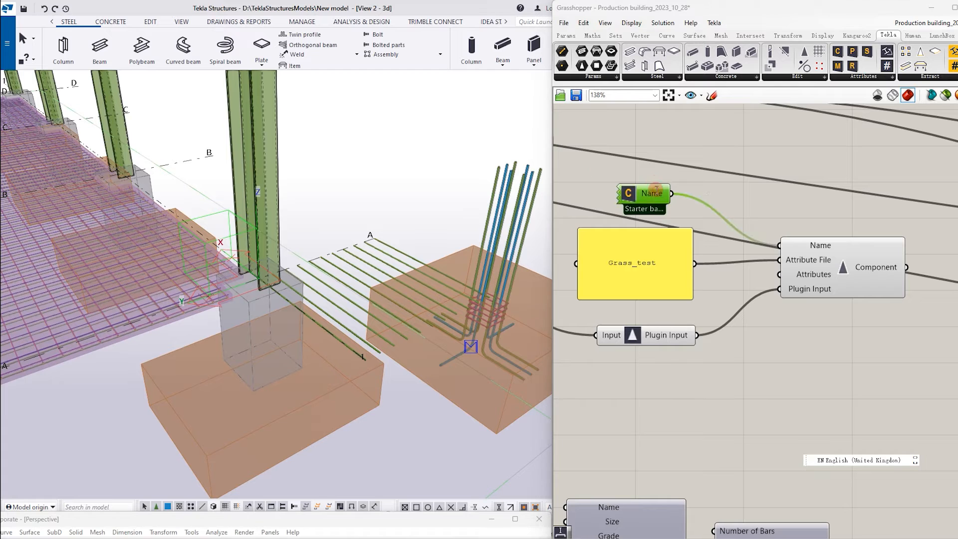
pyautogui.click(745, 190)
pyautogui.doubleClick(637, 200)
pyautogui.click(770, 197)
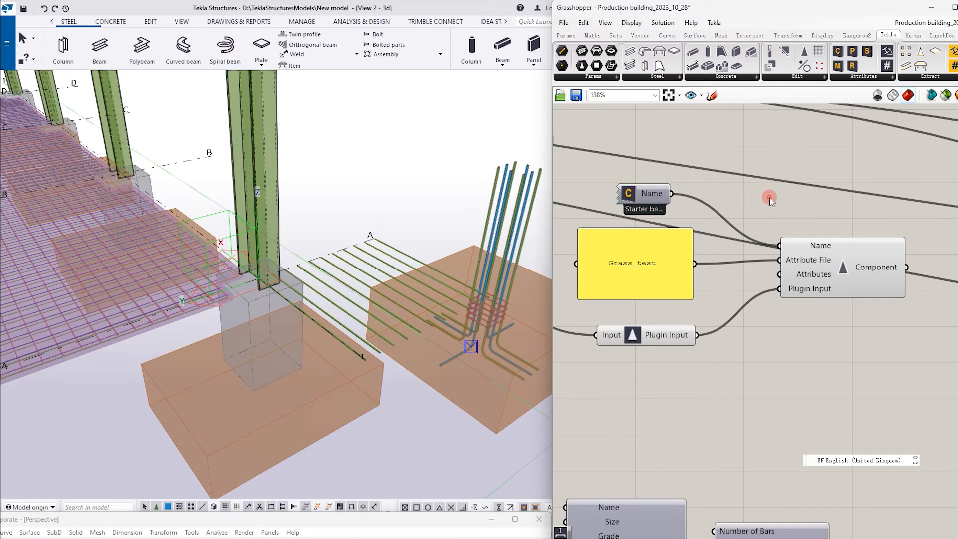
pyautogui.doubleClick(631, 194)
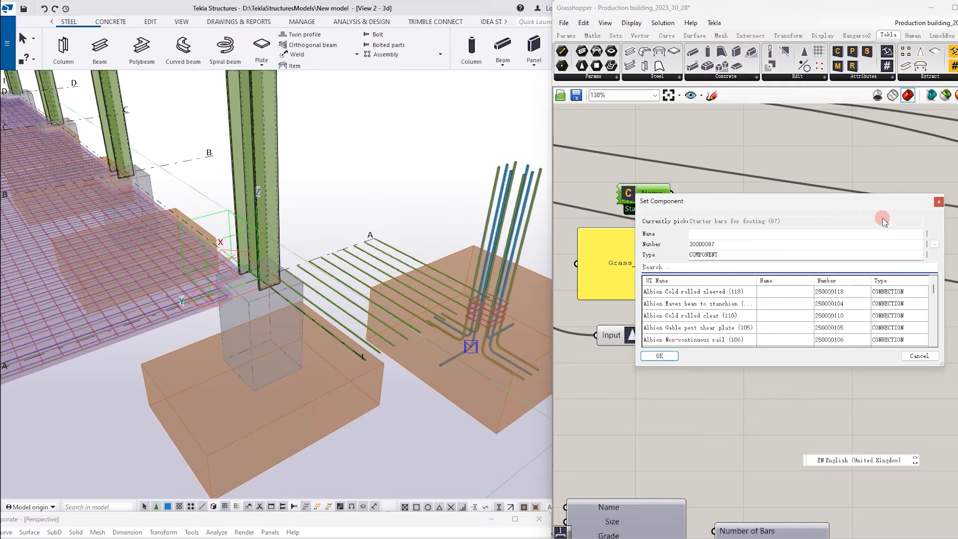
pyautogui.click(939, 203)
# - Orbit the model towards the starter bars and shift the Grass_test panel slightly to the right on the canvas
pyautogui.click(415, 239)
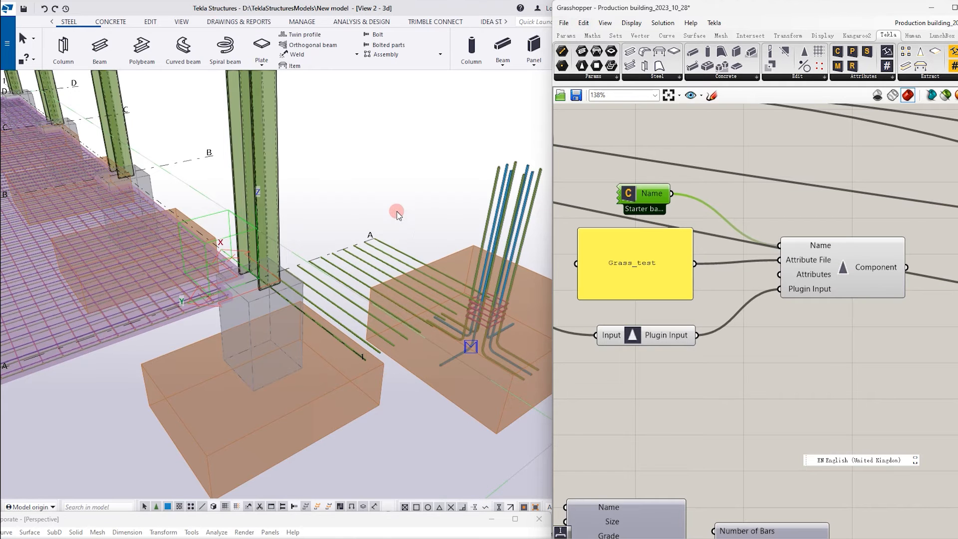
pyautogui.scroll(-1, 396, 211)
pyautogui.scroll(2, 538, 288)
pyautogui.scroll(-1, 350, 244)
pyautogui.moveTo(687, 285); pyautogui.dragTo(700, 282)
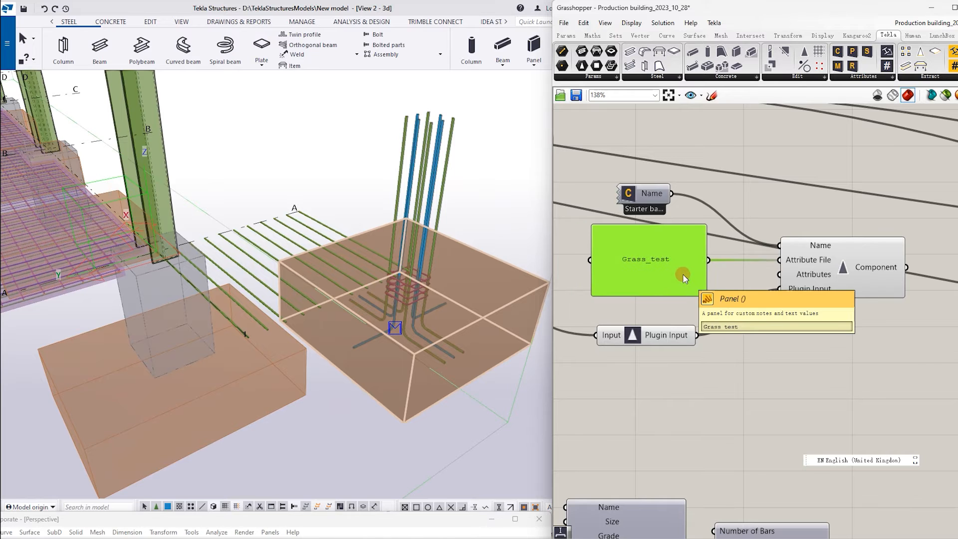
# - Open the properties of the starter bars in the Tekla model, view the saved attribute files, and close without changes
pyautogui.click(467, 215)
pyautogui.doubleClick(441, 201)
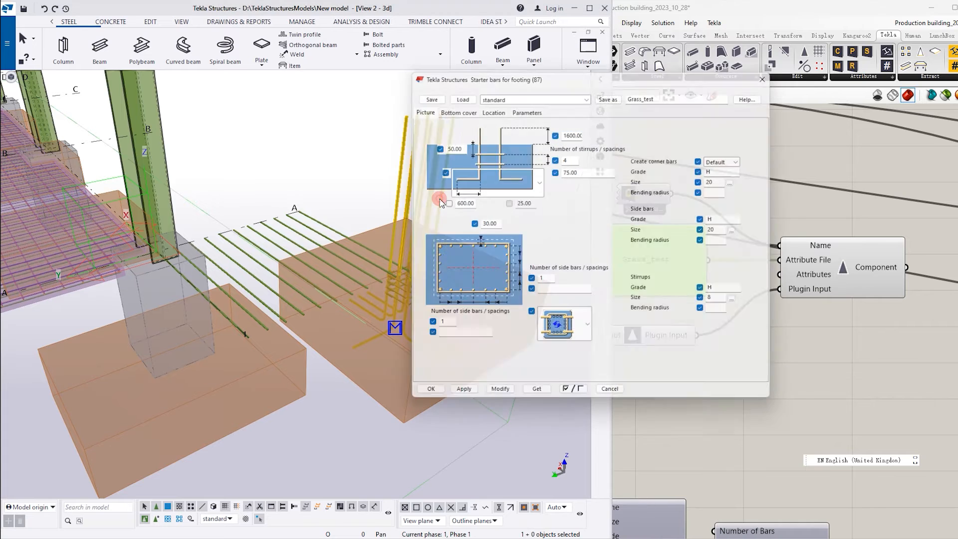
pyautogui.click(587, 93)
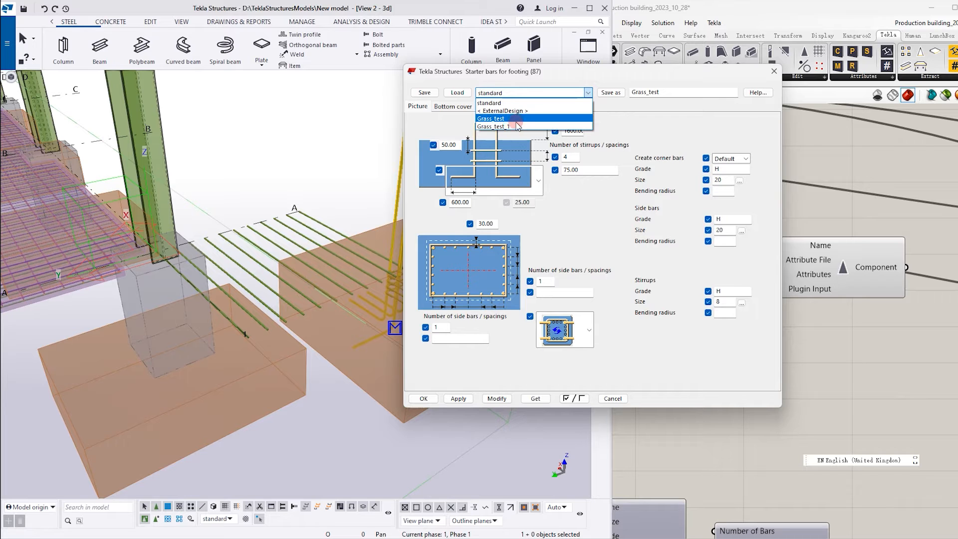
pyautogui.click(774, 71)
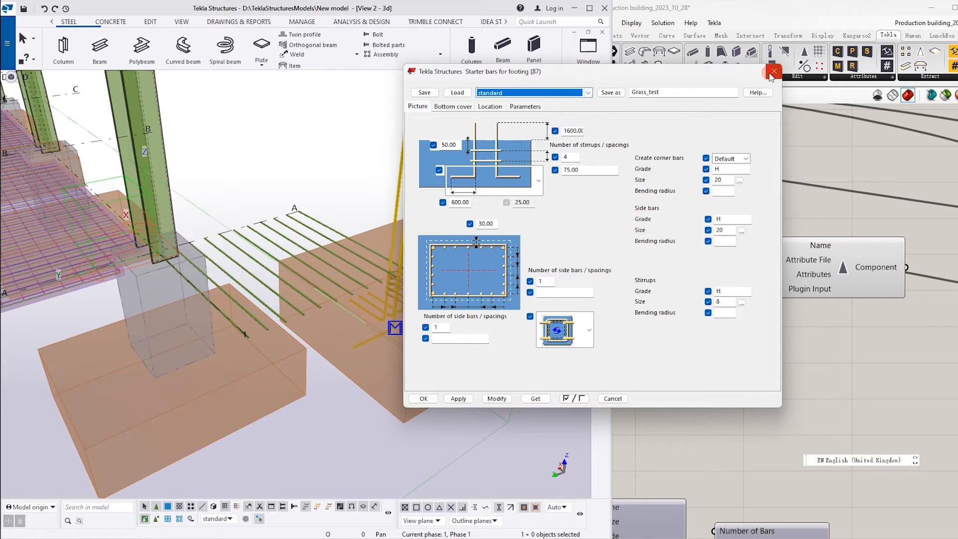
pyautogui.click(774, 71)
# - Examine the Plugin Input and its link from the Pad Footing to the starter bar Component
pyautogui.scroll(-3, 830, 235)
pyautogui.scroll(3, 718, 324)
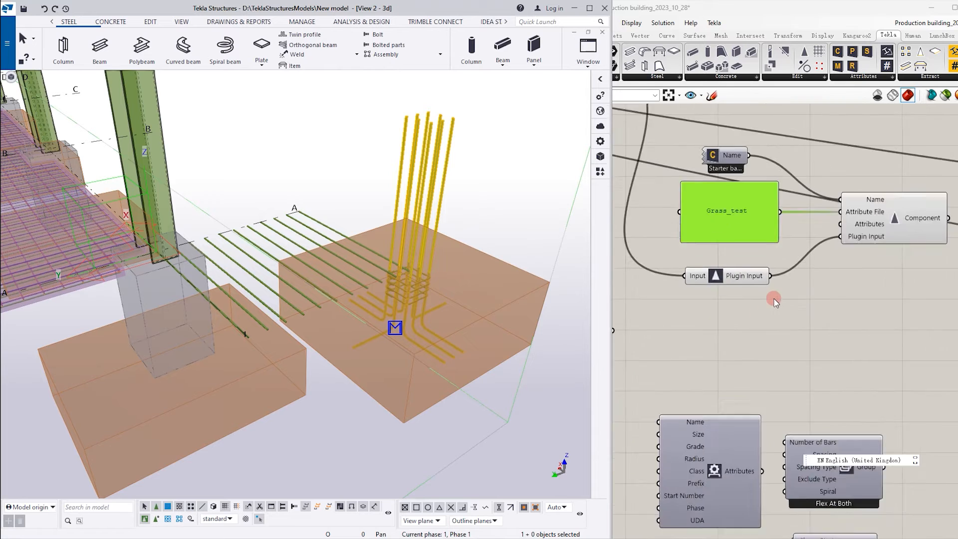
pyautogui.scroll(-1, 741, 278)
pyautogui.click(740, 278)
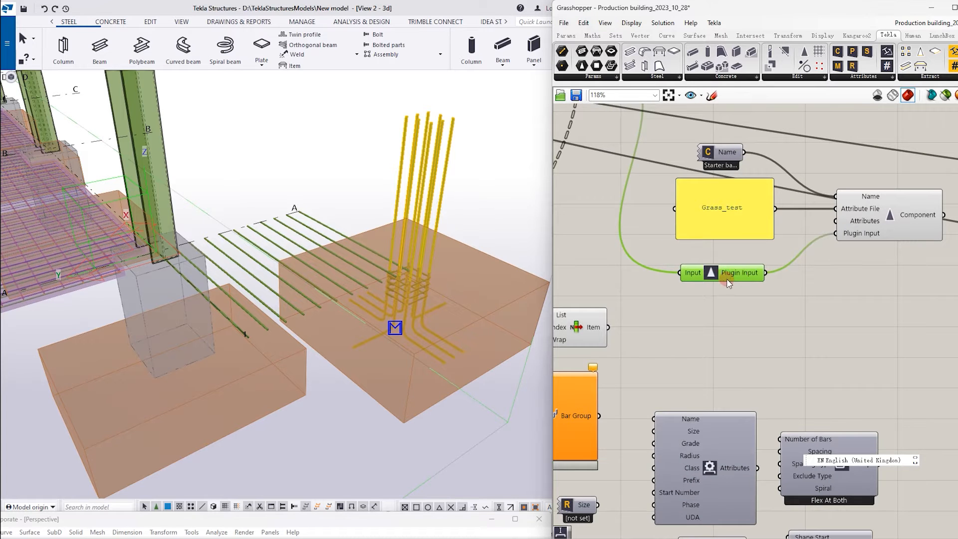
pyautogui.scroll(-2, 723, 277)
pyautogui.scroll(1, 666, 220)
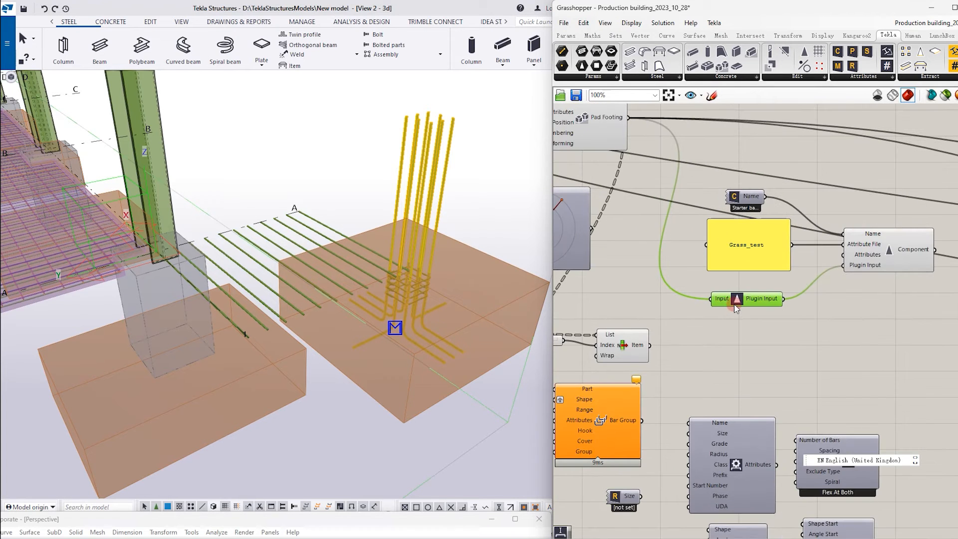
pyautogui.scroll(2, 733, 302)
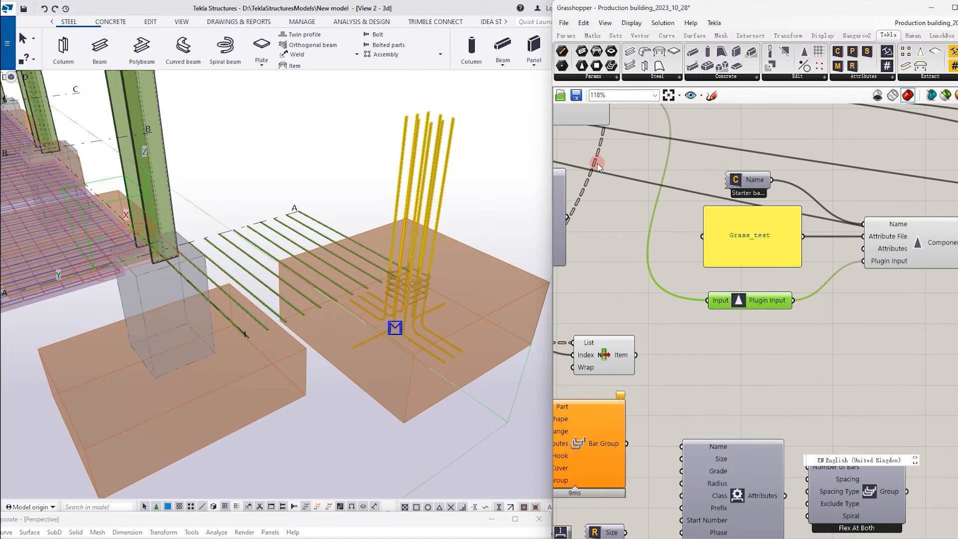
pyautogui.scroll(-2, 622, 241)
pyautogui.click(623, 241)
pyautogui.click(603, 151)
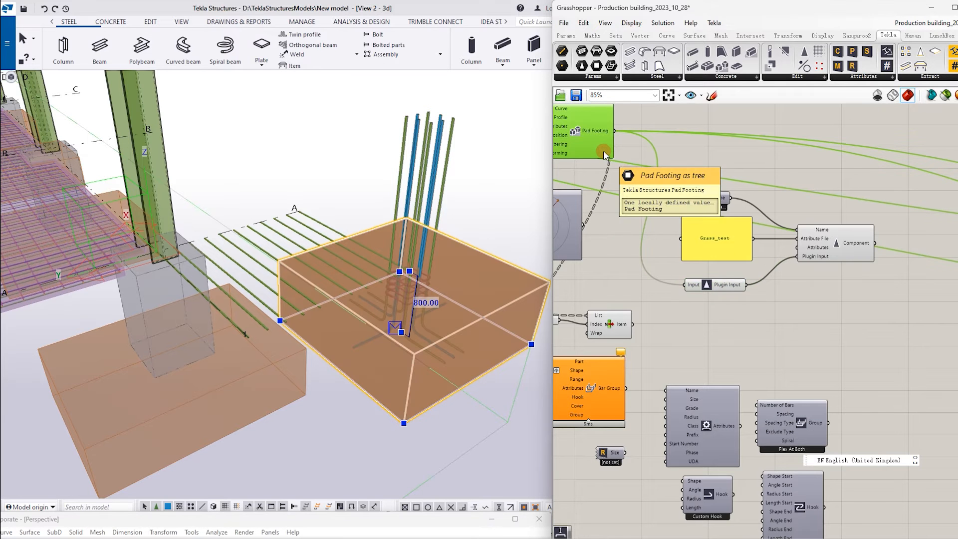
pyautogui.click(705, 282)
pyautogui.scroll(3, 863, 257)
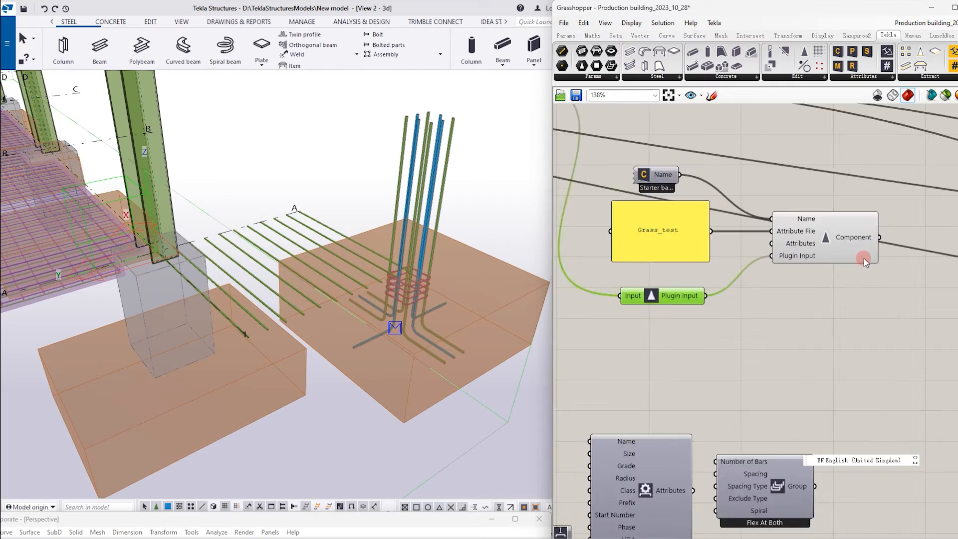
pyautogui.click(713, 260)
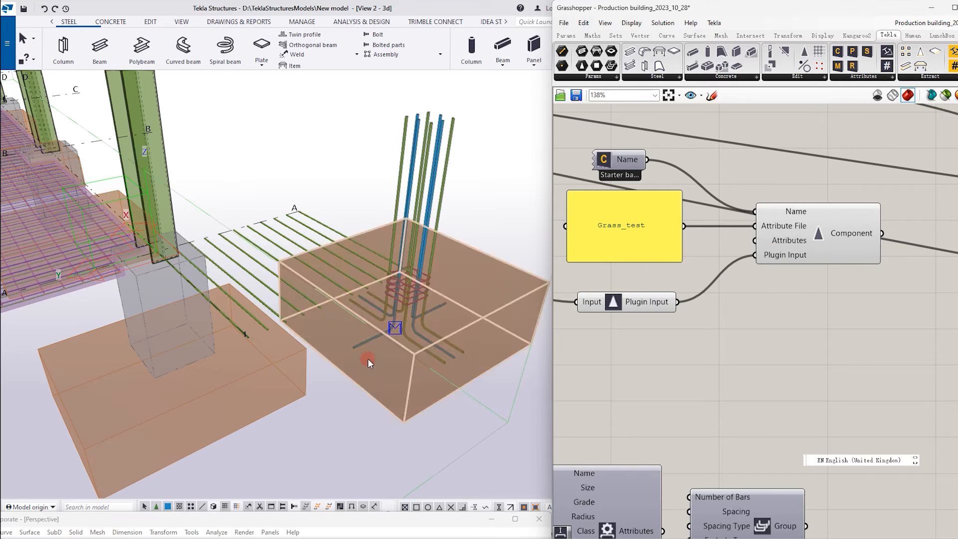
# - Change the attribute file name in the panel feeding the starter bar Component to Grass_test_1
pyautogui.doubleClick(628, 230)
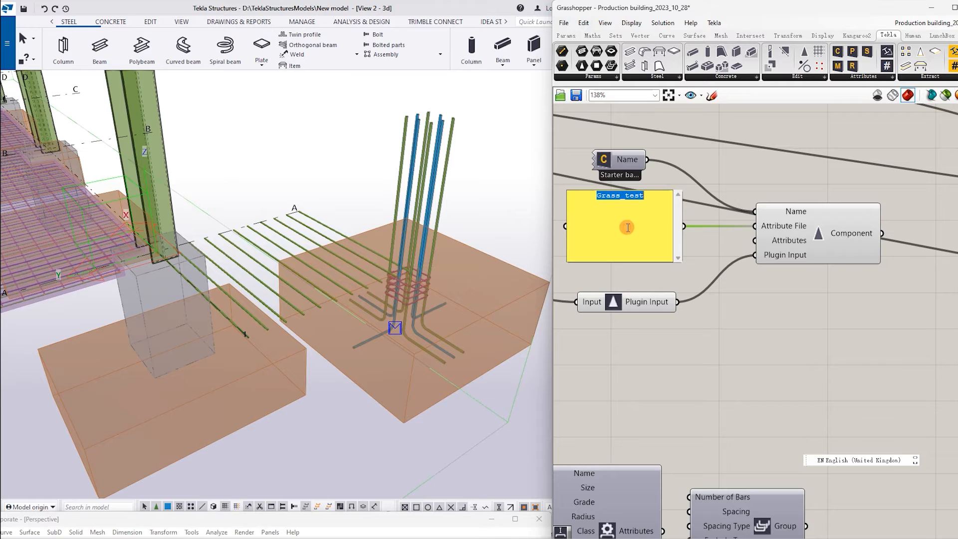
pyautogui.click(657, 199)
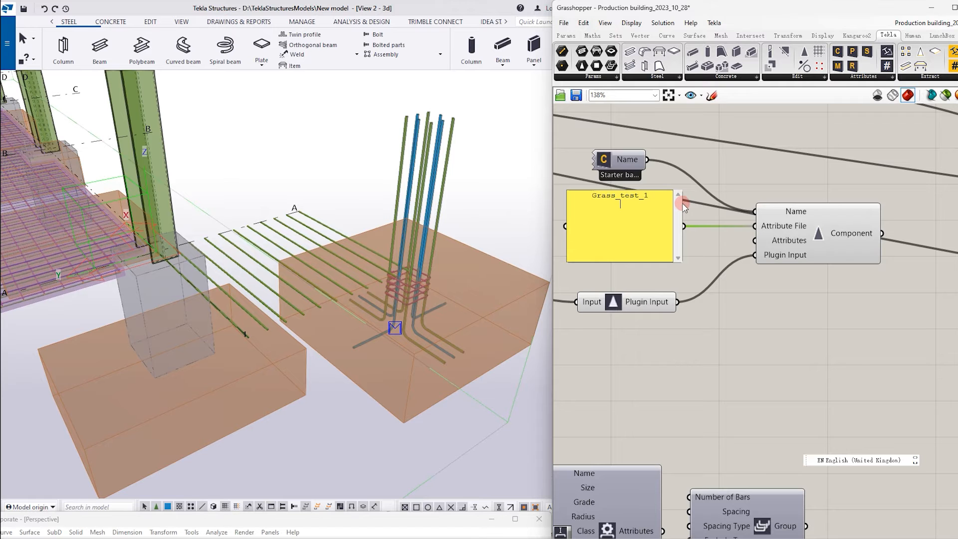
pyautogui.write('_1')
pyautogui.click(711, 260)
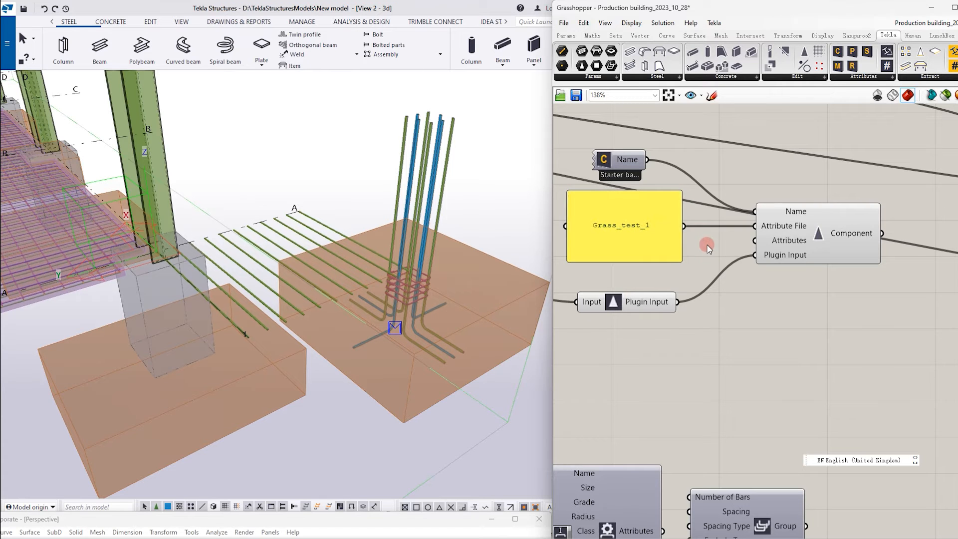
pyautogui.scroll(-3, 741, 248)
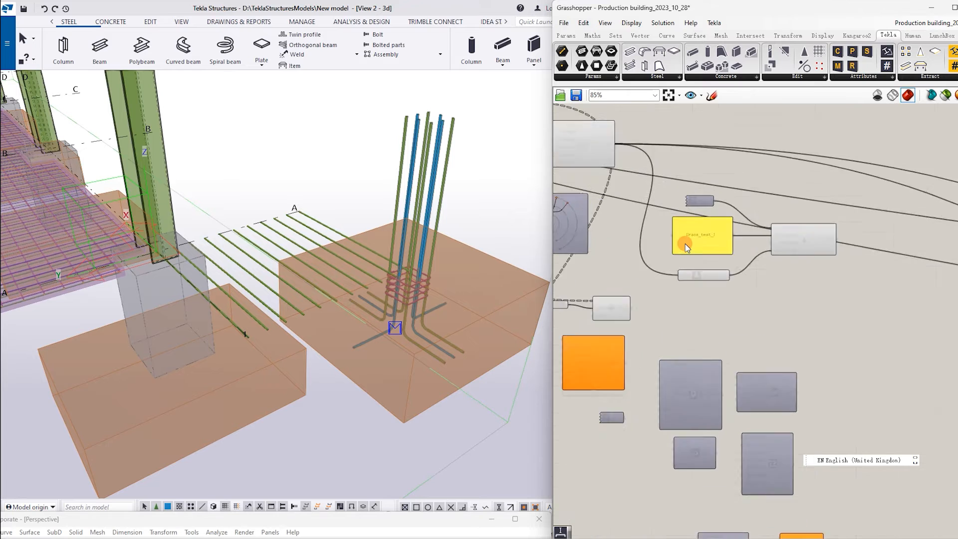
pyautogui.scroll(3, 699, 242)
pyautogui.scroll(1, 707, 242)
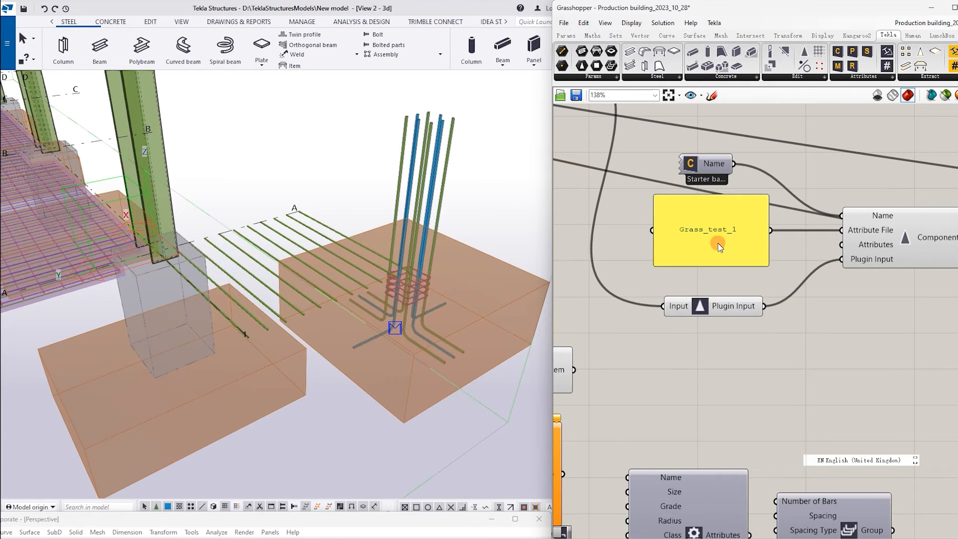
# - Move the Pad Footing component that feeds the starter bars further right on the canvas, and follow its output wires
pyautogui.scroll(-5, 753, 244)
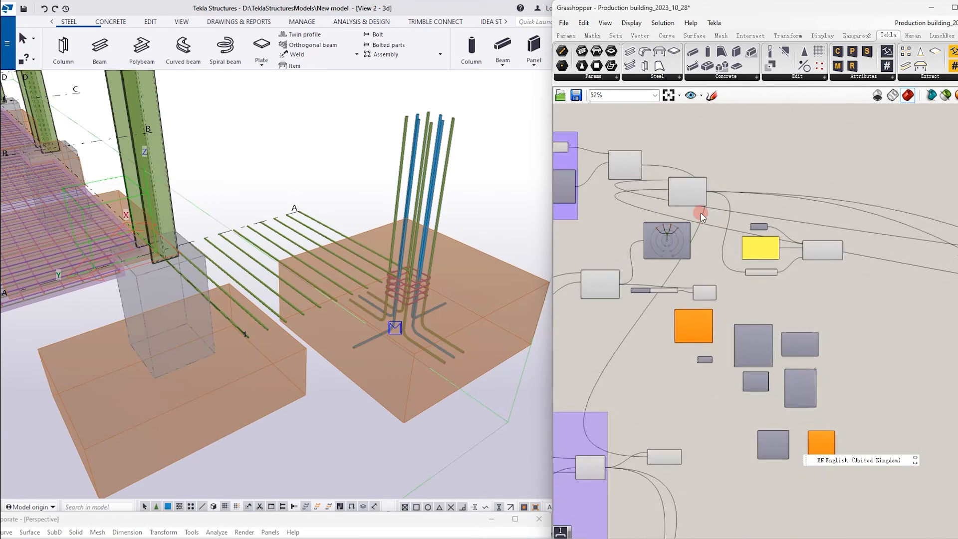
pyautogui.click(689, 188)
pyautogui.moveTo(690, 187); pyautogui.dragTo(795, 182)
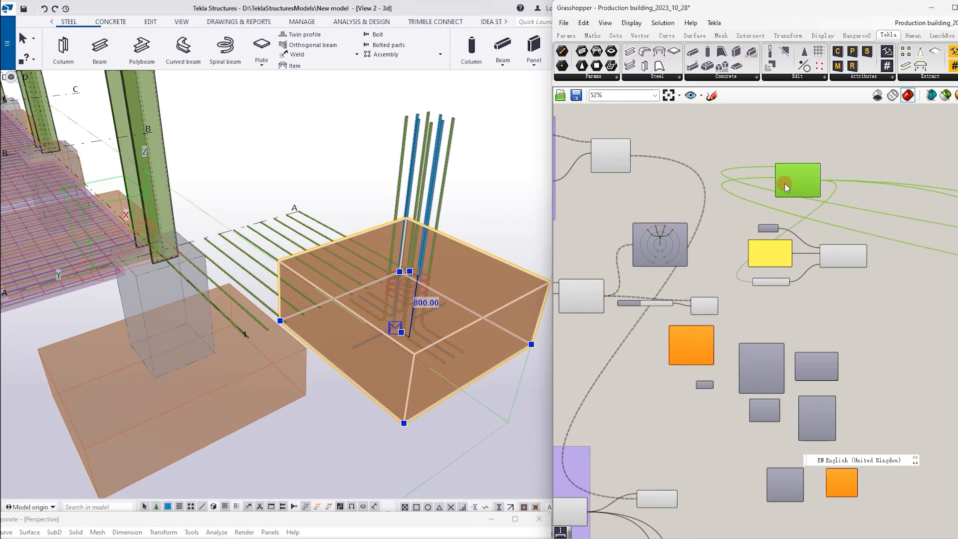
pyautogui.scroll(-6, 788, 185)
pyautogui.scroll(3, 885, 224)
pyautogui.moveTo(885, 224); pyautogui.dragTo(797, 193, button='right')
pyautogui.scroll(3, 779, 178)
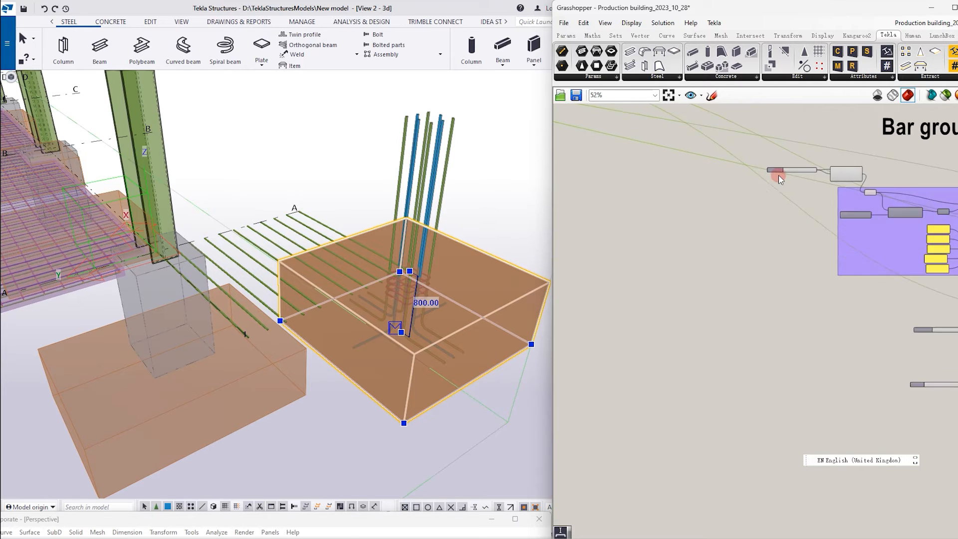
# - Set the position slider to -1800 and check the starter bars in the shifted footing in the Tekla model
pyautogui.scroll(6, 781, 180)
pyautogui.moveTo(901, 159); pyautogui.dragTo(885, 158)
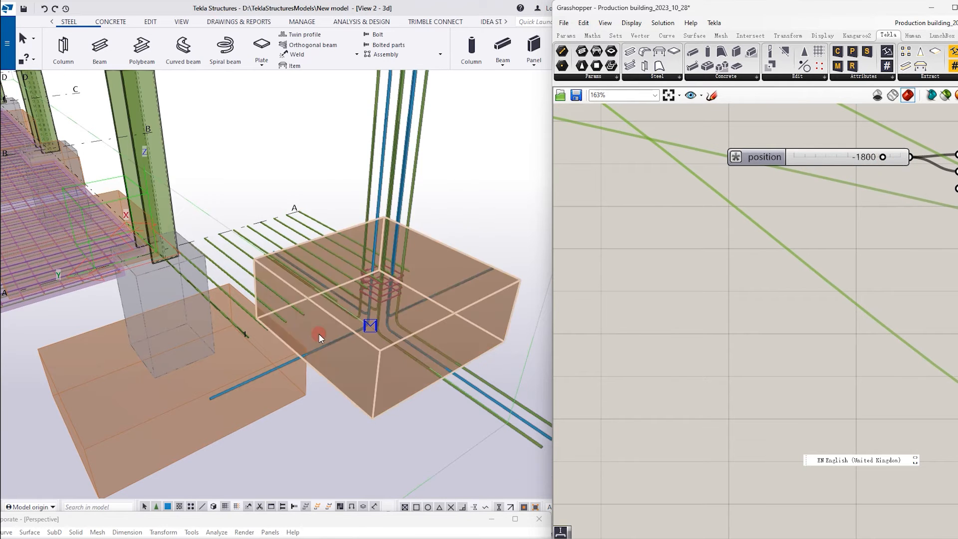
pyautogui.scroll(-3, 302, 312)
pyautogui.scroll(2, 361, 286)
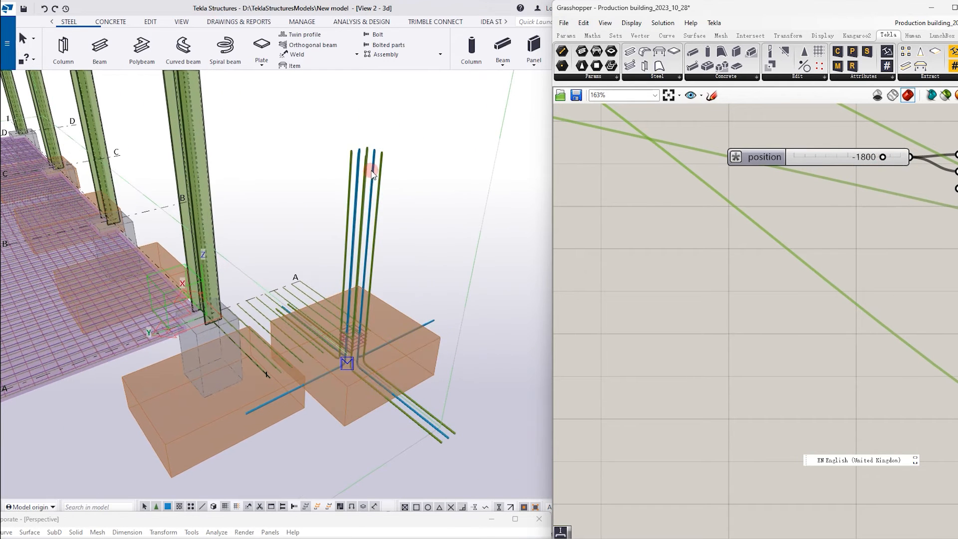
pyautogui.keyDown('ctrl'); pyautogui.moveTo(372, 379); pyautogui.dragTo(446, 433, button='middle'); pyautogui.keyUp('ctrl')
pyautogui.click(384, 411)
pyautogui.click(411, 423)
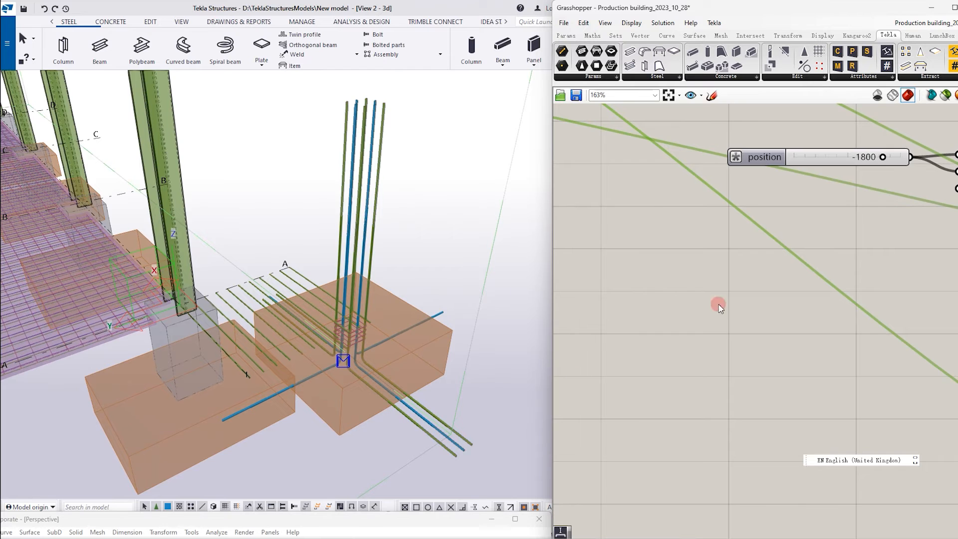
# - Reposition the single Pad Footing component to the right of the starter bar Component on the canvas
pyautogui.scroll(-8, 856, 294)
pyautogui.scroll(2, 633, 250)
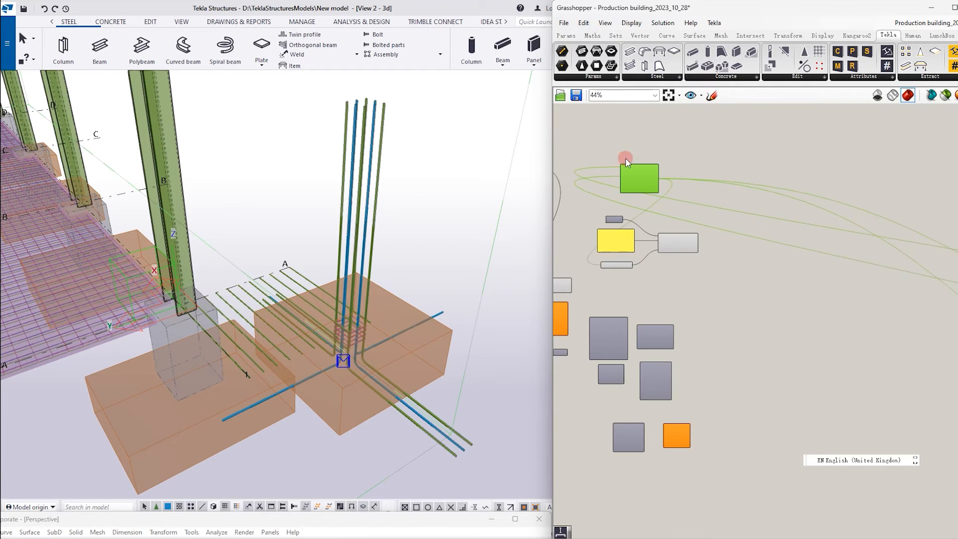
pyautogui.moveTo(634, 166); pyautogui.dragTo(770, 262)
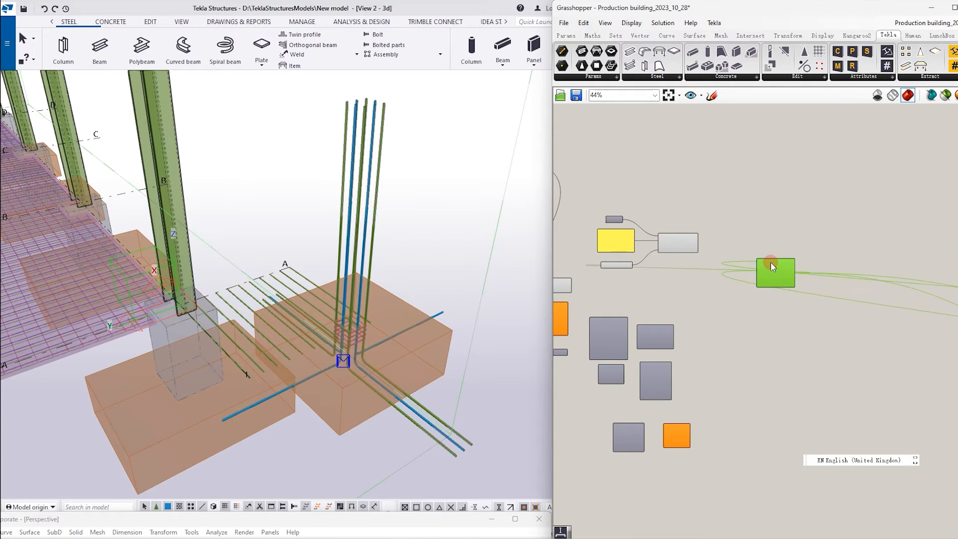
pyautogui.scroll(3, 774, 272)
pyautogui.scroll(2, 777, 282)
pyautogui.moveTo(781, 297); pyautogui.dragTo(890, 190)
# - Examine the starter bar definition and the remaining pad footings under the building columns in the Tekla model
pyautogui.scroll(-4, 900, 188)
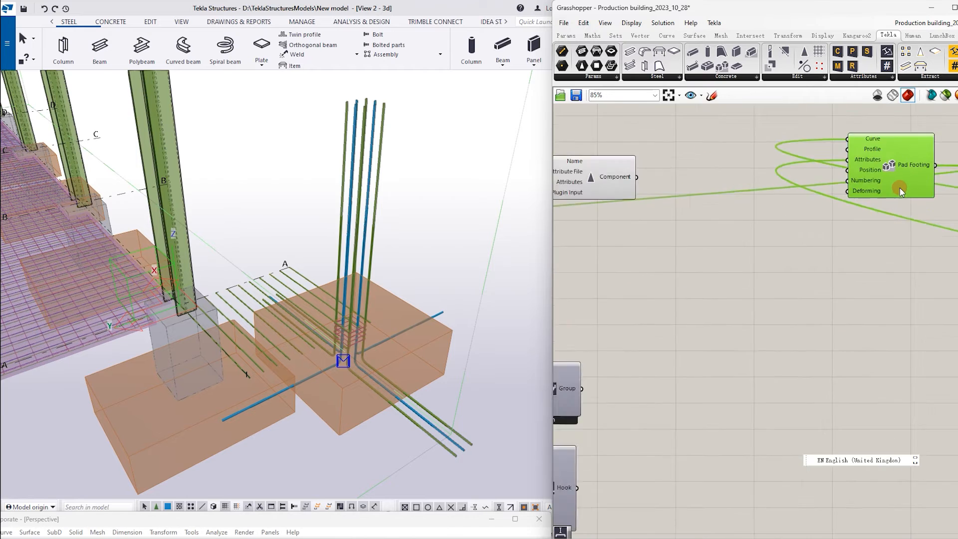
pyautogui.scroll(-2, 893, 190)
pyautogui.scroll(4, 690, 192)
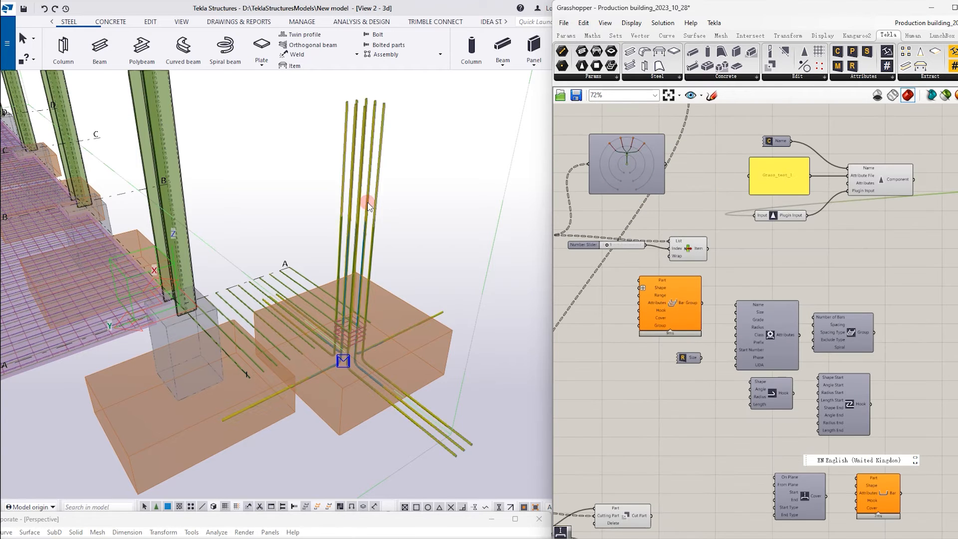
pyautogui.scroll(-8, 444, 191)
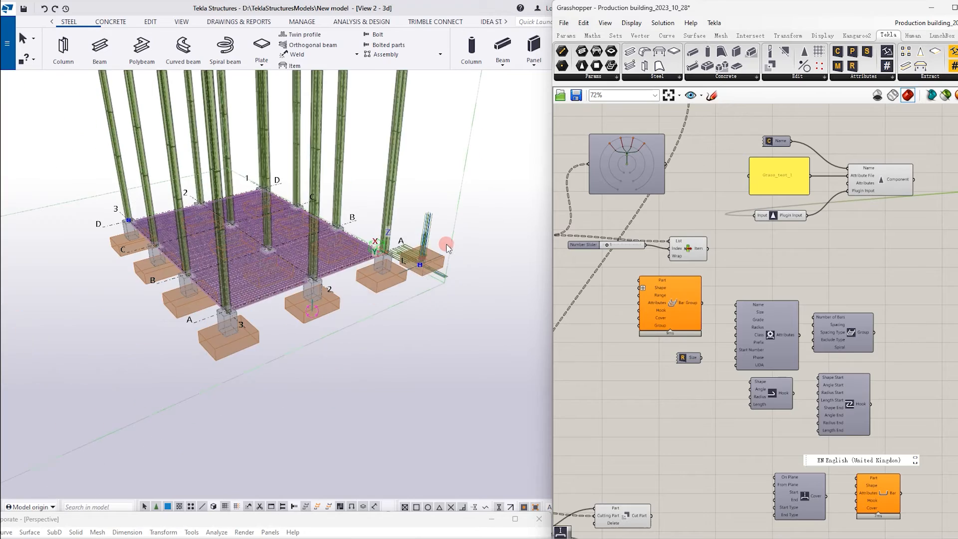
pyautogui.scroll(4, 250, 266)
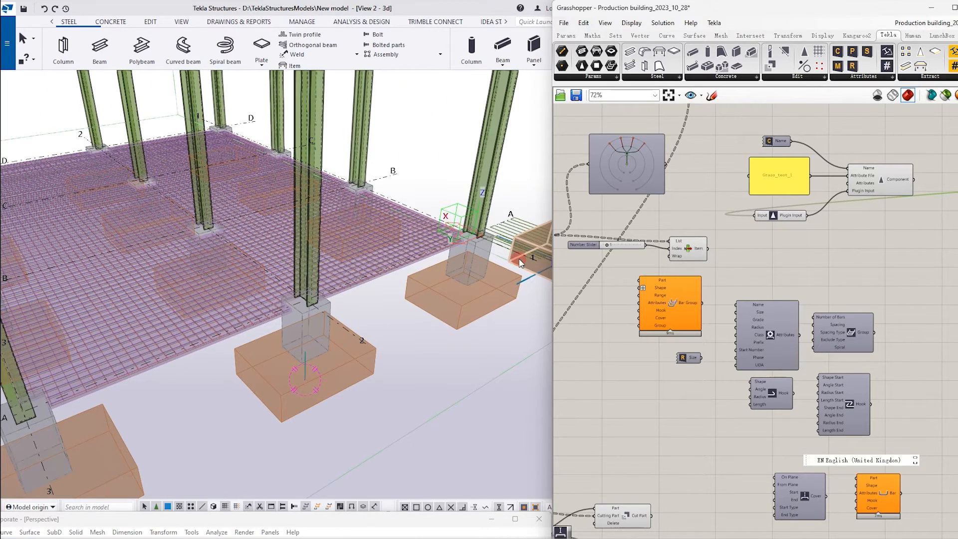
pyautogui.scroll(-1, 367, 316)
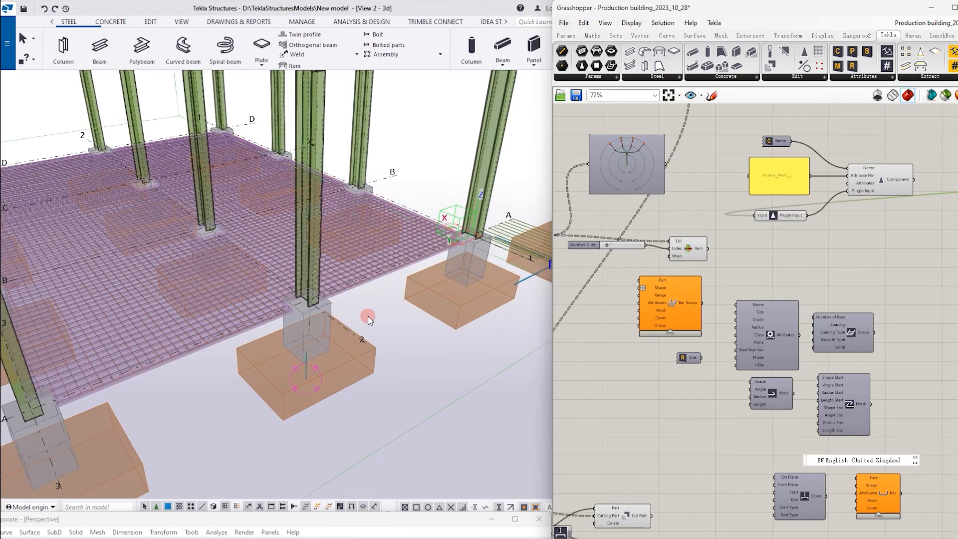
pyautogui.scroll(-3, 468, 275)
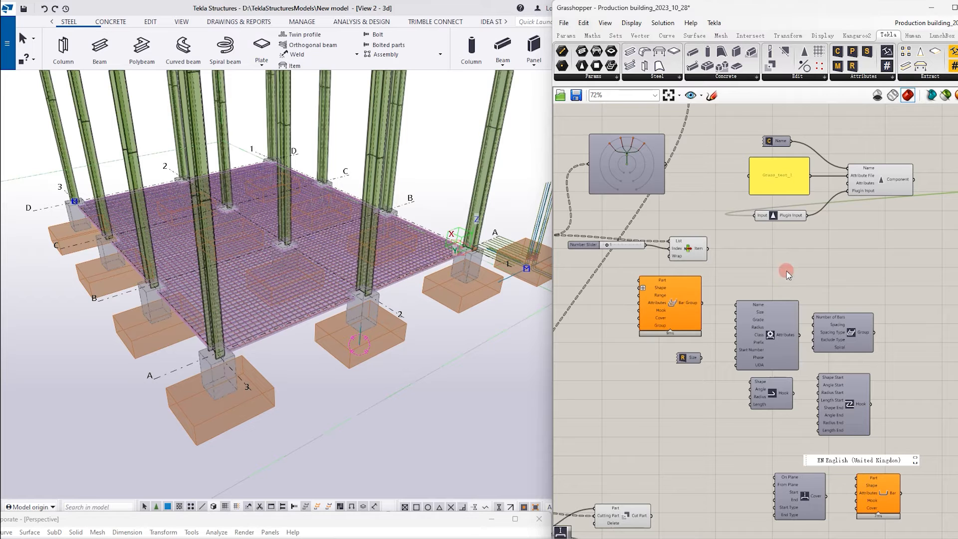
# - Move the Number Slider for the List Item index slightly lower on the canvas
pyautogui.scroll(3, 604, 243)
pyautogui.moveTo(591, 246); pyautogui.dragTo(599, 264)
pyautogui.scroll(-5, 887, 253)
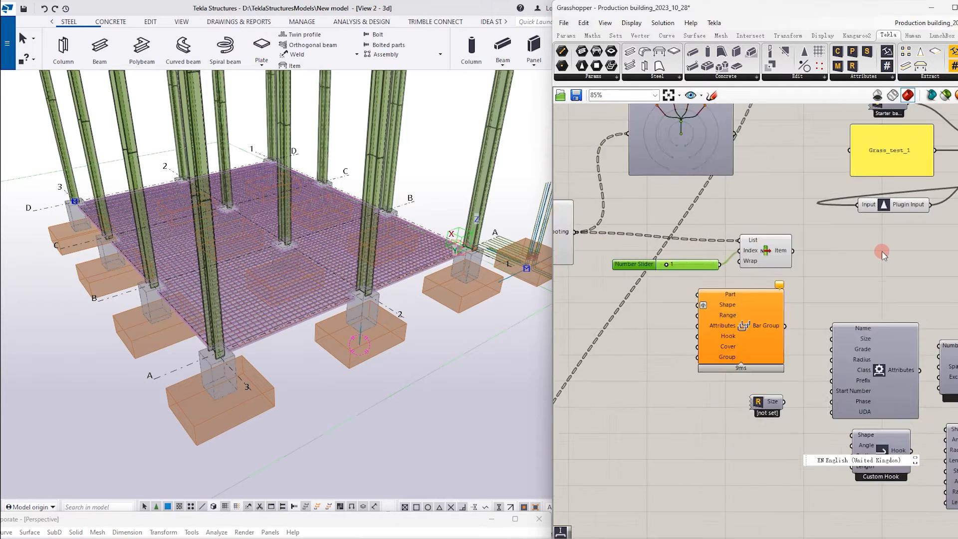
# - Highlight the building's pad footings and connect their Pad Footing output directly to the starter bar Plugin Input
pyautogui.scroll(4, 753, 238)
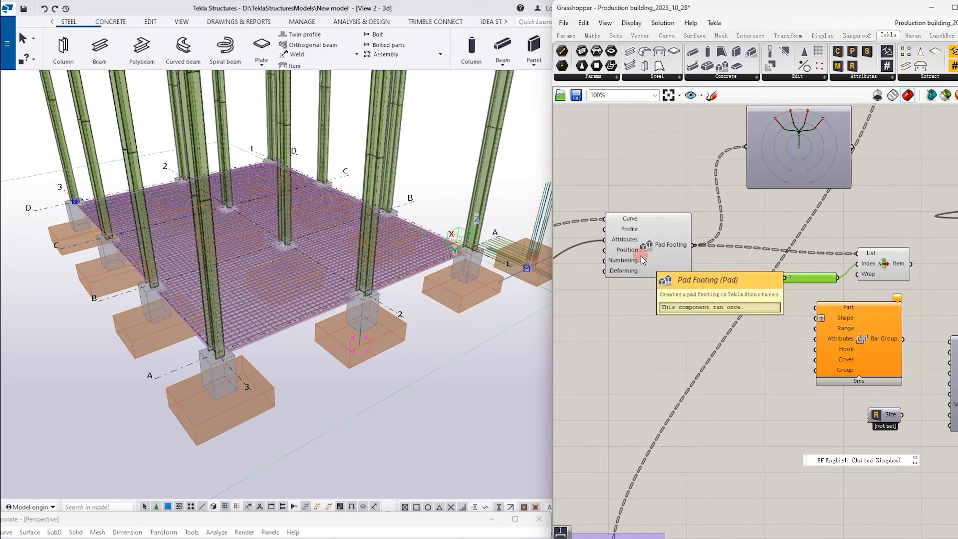
pyautogui.click(663, 256)
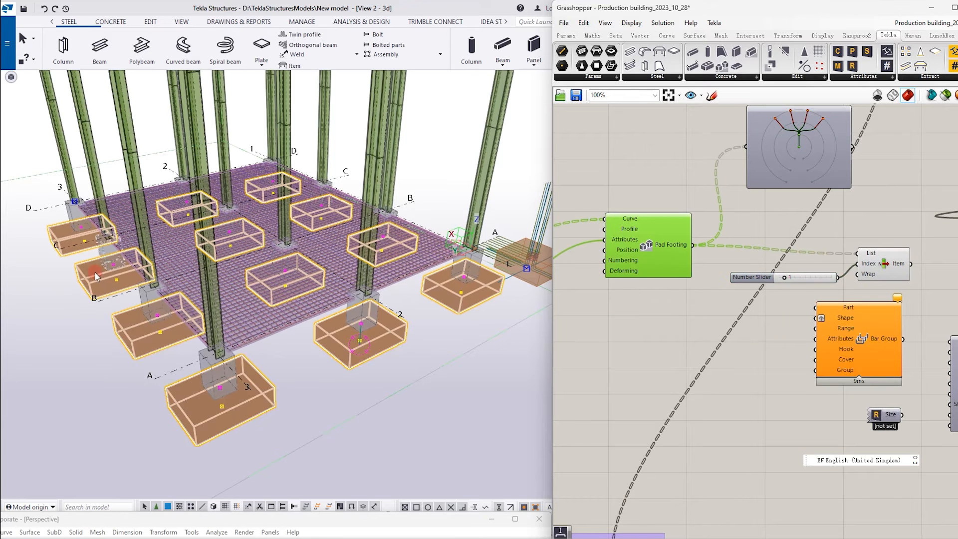
pyautogui.scroll(-3, 645, 226)
pyautogui.scroll(2, 822, 235)
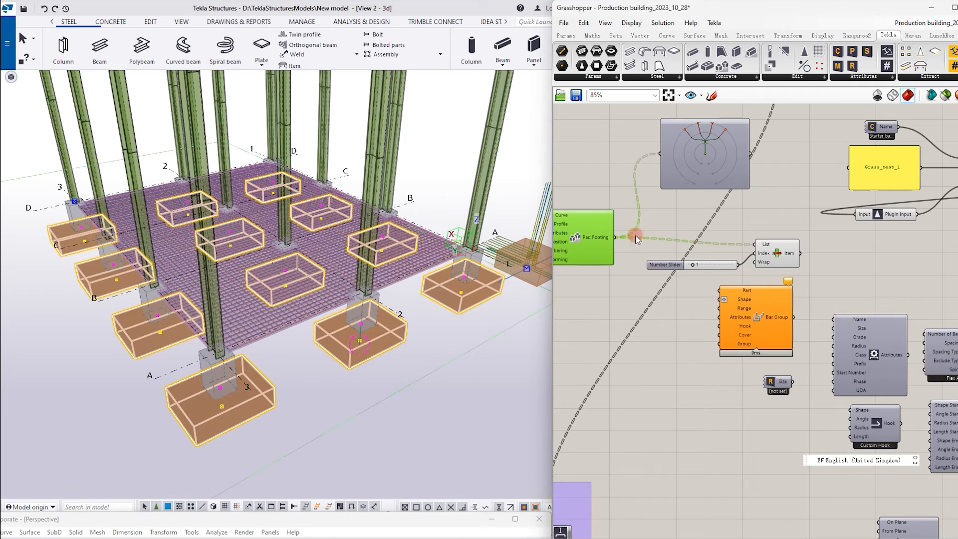
pyautogui.moveTo(624, 239); pyautogui.dragTo(851, 219)
pyautogui.scroll(-2, 852, 221)
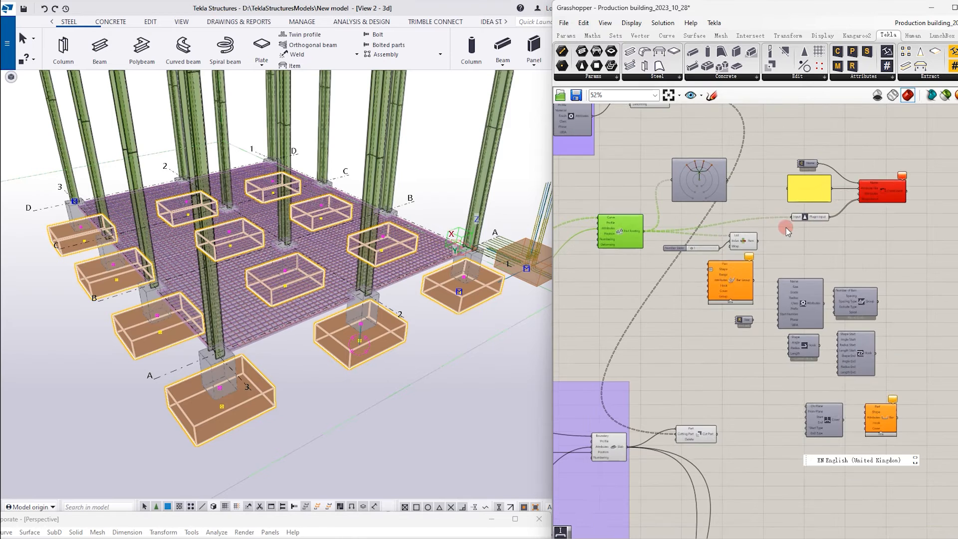
# - Inspect the starter bar Component's inputs, and select the Number Slider that drives the List Item index
pyautogui.scroll(3, 749, 217)
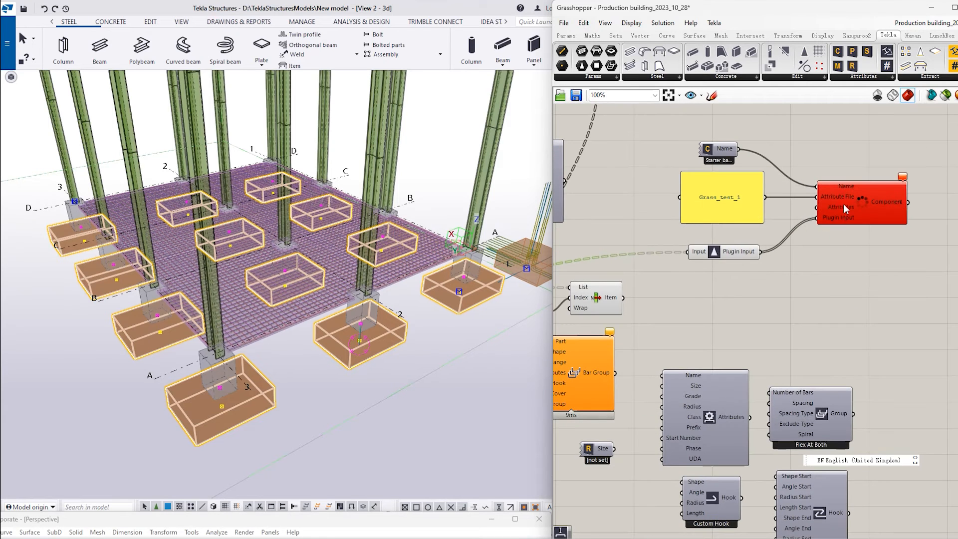
pyautogui.click(888, 238)
pyautogui.scroll(-2, 861, 211)
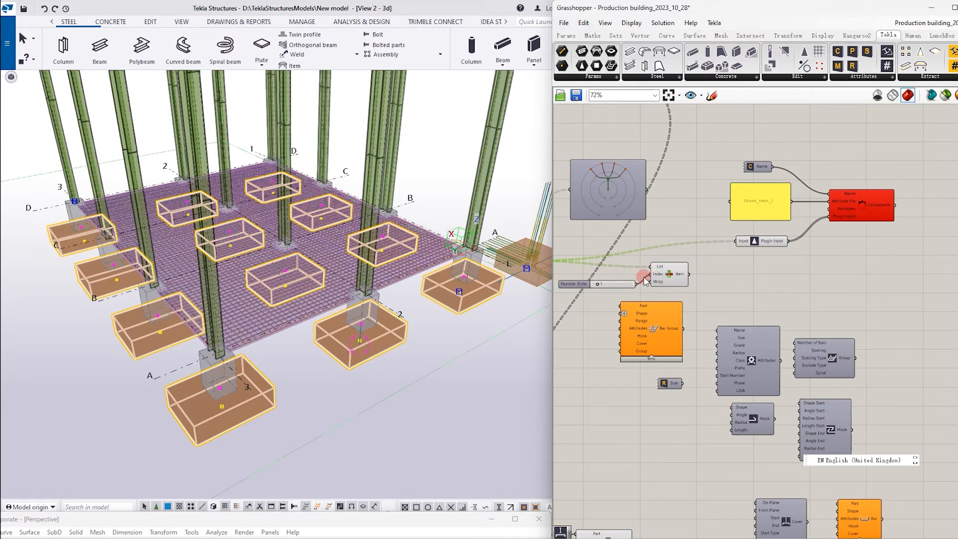
pyautogui.scroll(3, 655, 281)
pyautogui.click(755, 277)
pyautogui.moveTo(640, 295); pyautogui.dragTo(682, 293)
pyautogui.scroll(-2, 794, 270)
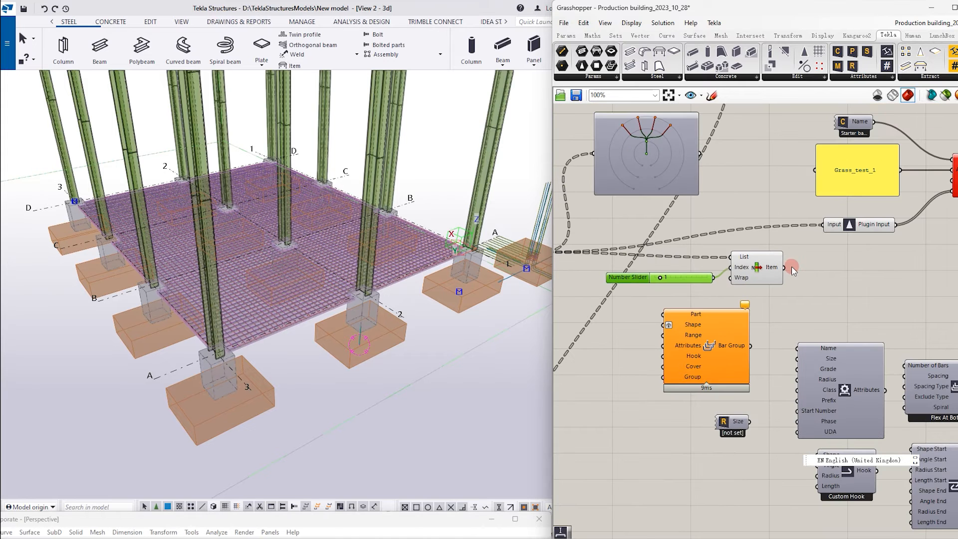
# - Connect the List Item's Item output to the starter bar Plugin Input in place of the direct Pad Footing link
pyautogui.scroll(2, 793, 269)
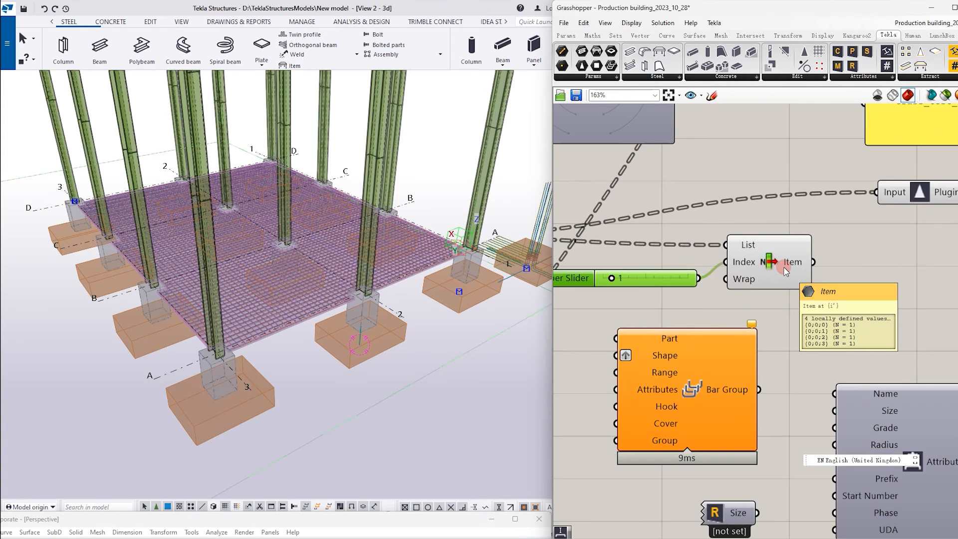
pyautogui.scroll(-2, 785, 271)
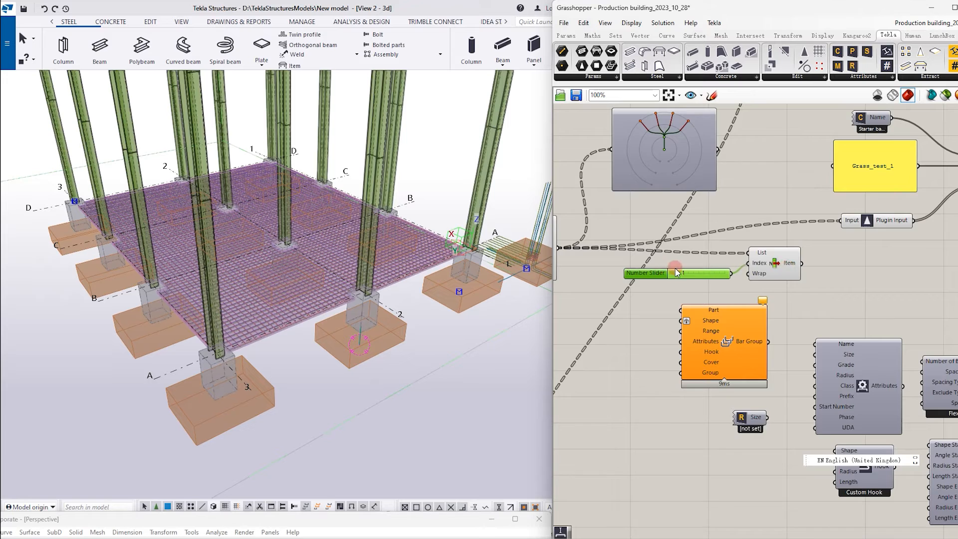
pyautogui.scroll(-3, 761, 269)
pyautogui.scroll(2, 644, 280)
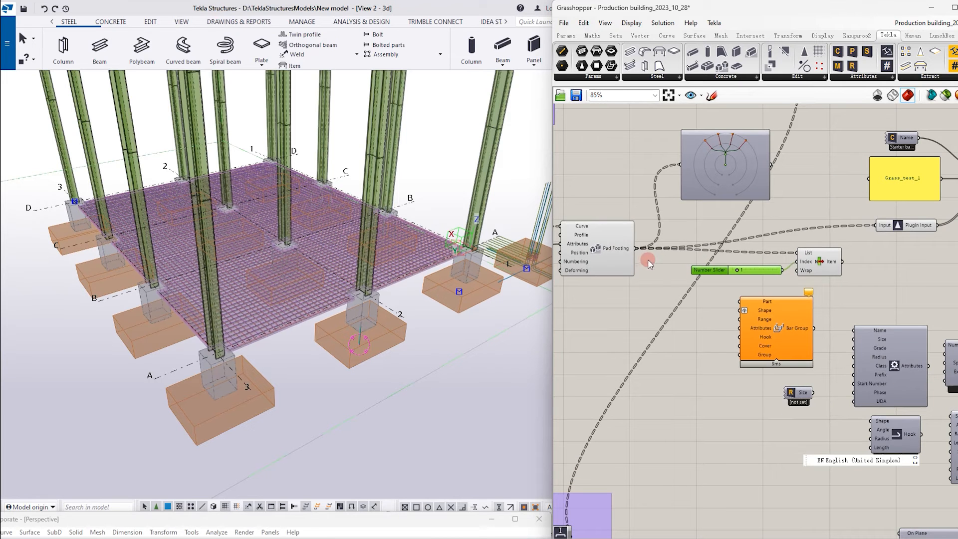
pyautogui.moveTo(842, 262); pyautogui.dragTo(875, 234)
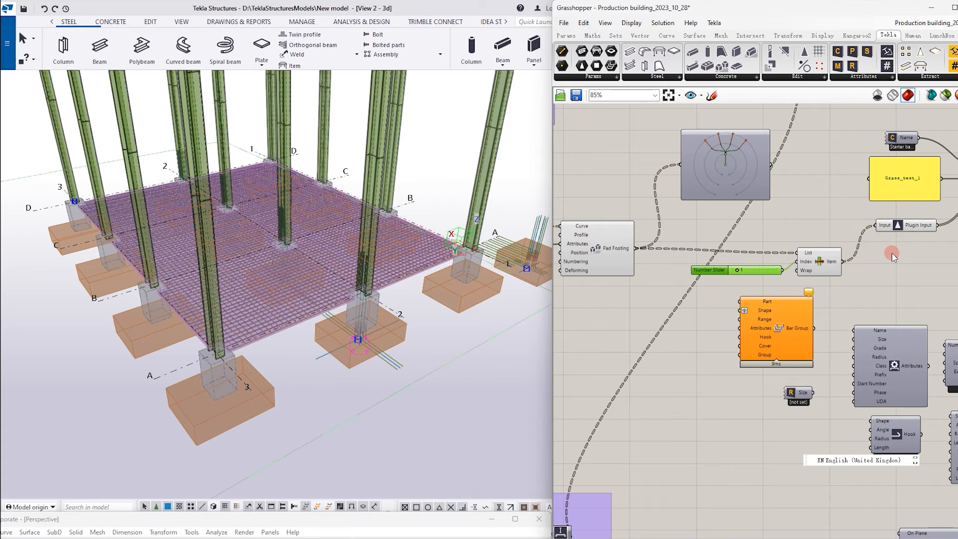
# - Set the Number Slider driving the List Item index to 2
pyautogui.scroll(5, 319, 363)
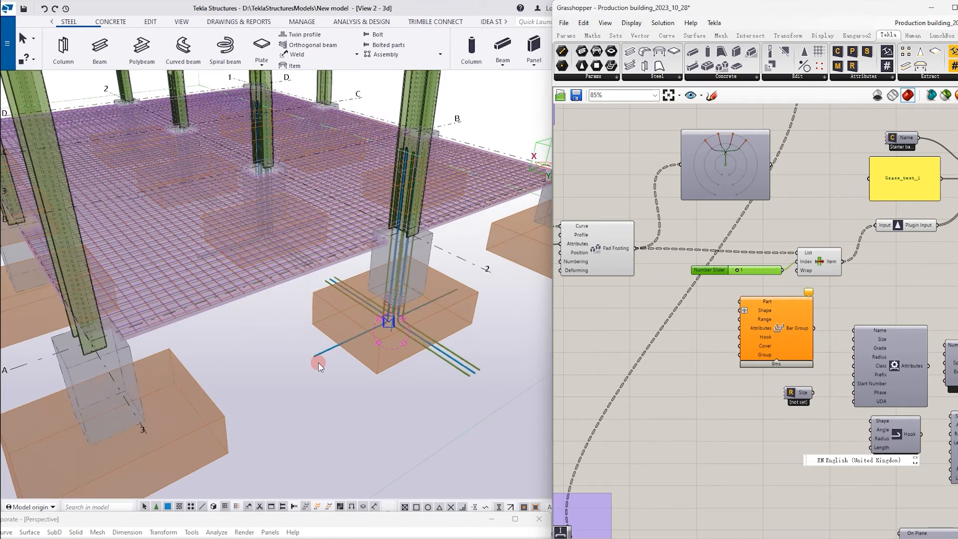
pyautogui.scroll(-2, 323, 308)
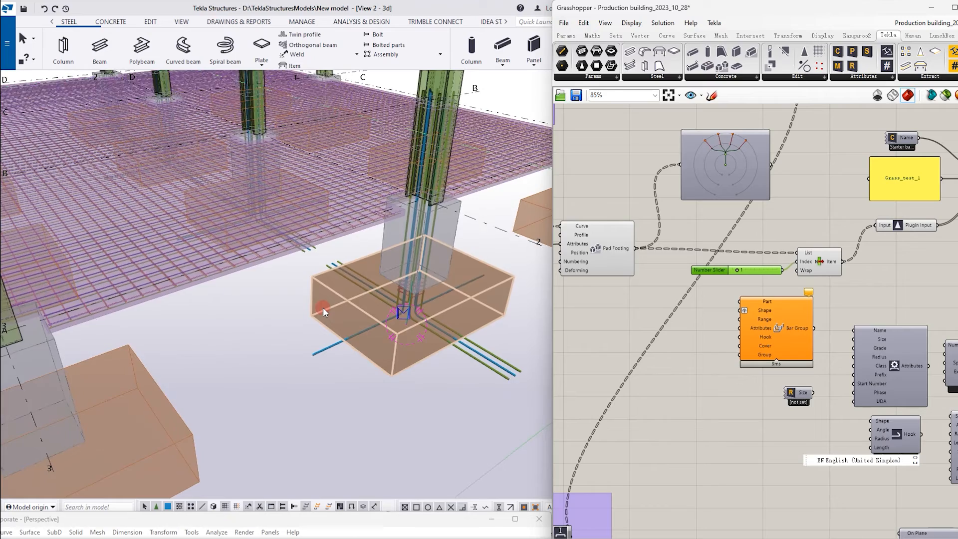
pyautogui.scroll(-4, 348, 301)
pyautogui.scroll(-1, 358, 304)
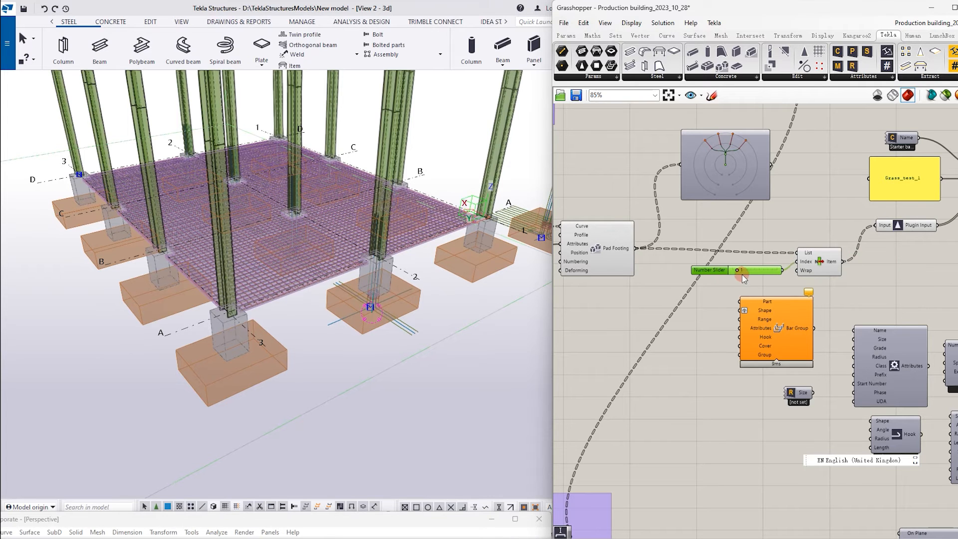
pyautogui.scroll(4, 741, 274)
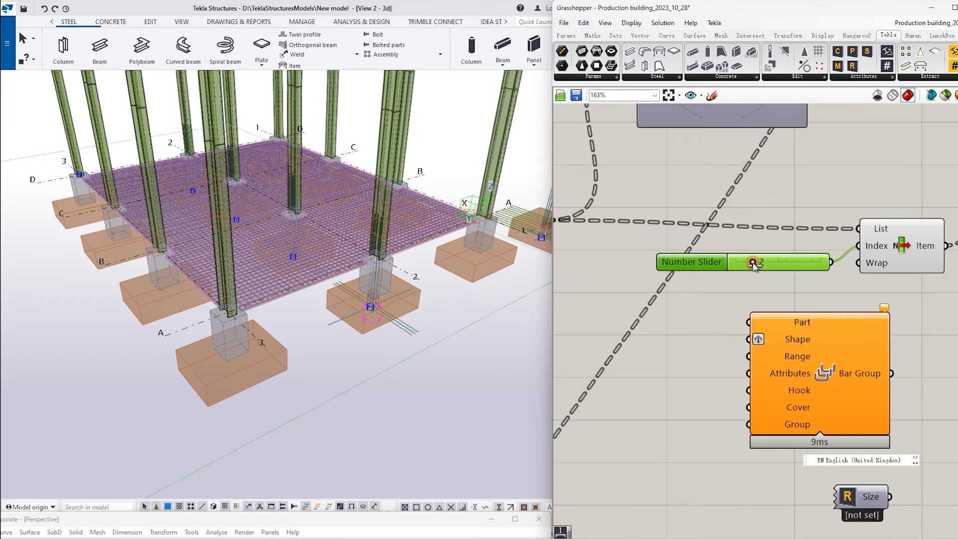
# - Set the footing thickness slider of the Foundation section to -1000
pyautogui.scroll(-10, 753, 264)
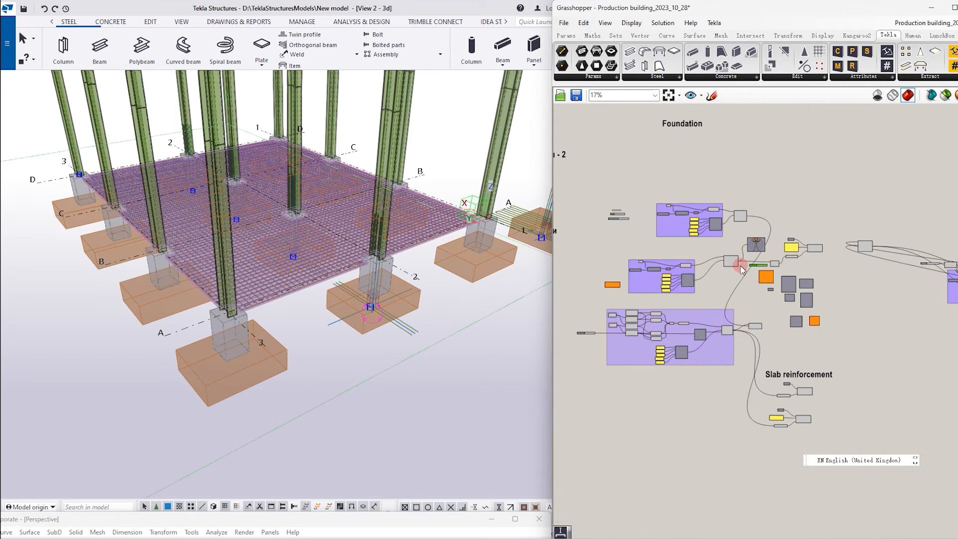
pyautogui.scroll(10, 618, 216)
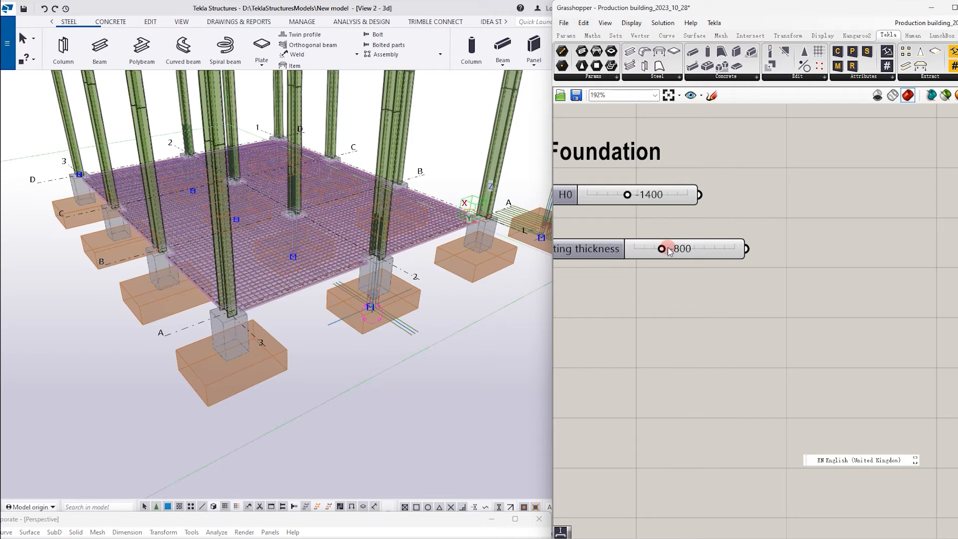
pyautogui.moveTo(662, 249); pyautogui.dragTo(679, 249)
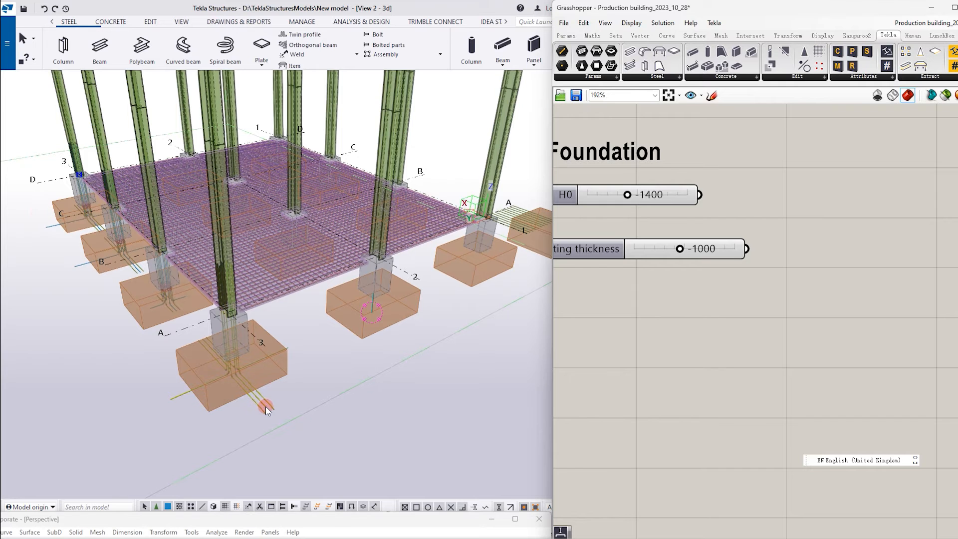
# - Examine the starter bars in the pad footings along grid line 3 and the List Item setup that selects those footings
pyautogui.scroll(-3, 271, 289)
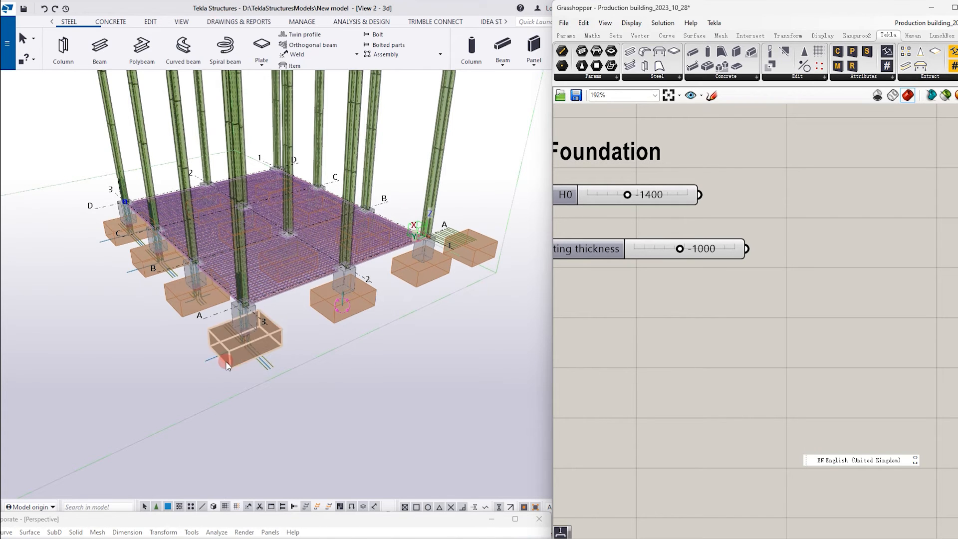
pyautogui.scroll(4, 277, 360)
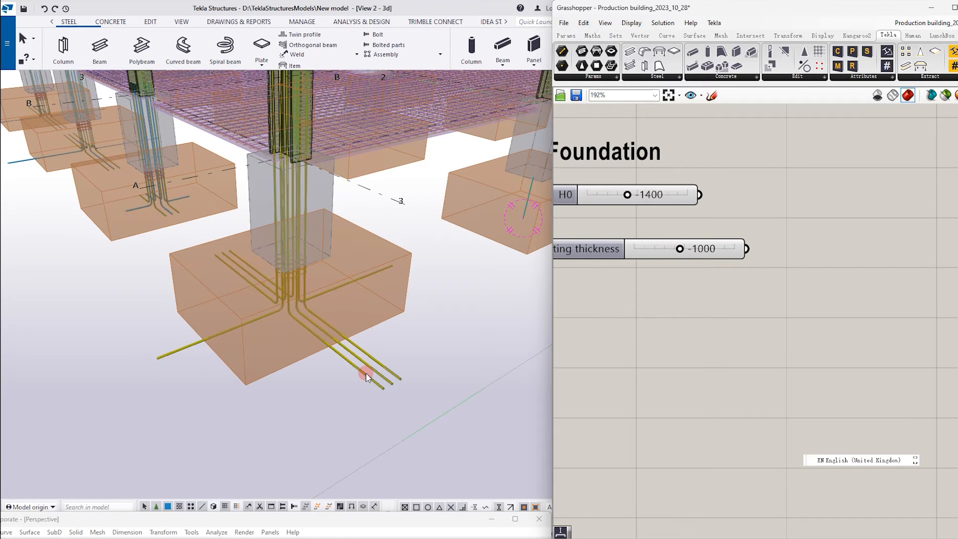
pyautogui.scroll(-3, 366, 373)
pyautogui.scroll(-5, 256, 329)
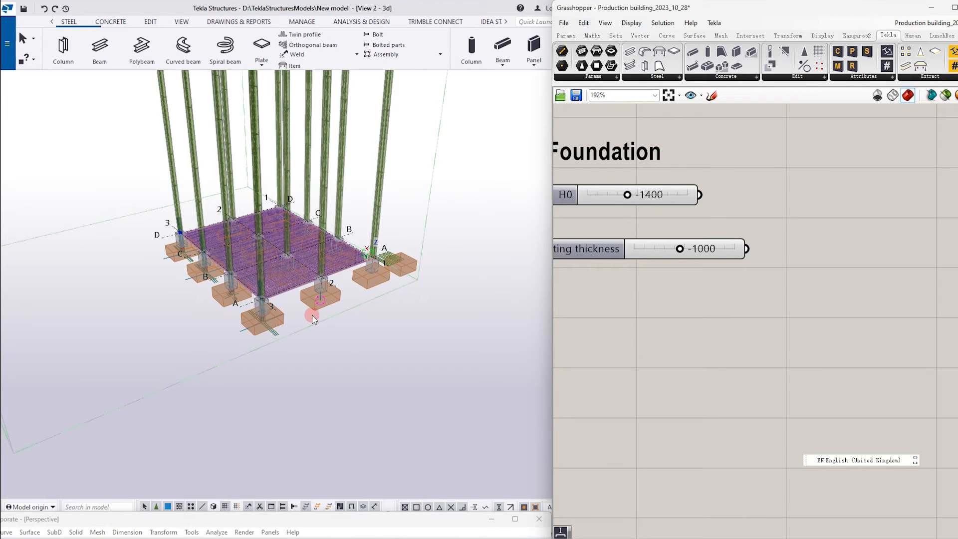
pyautogui.scroll(3, 275, 316)
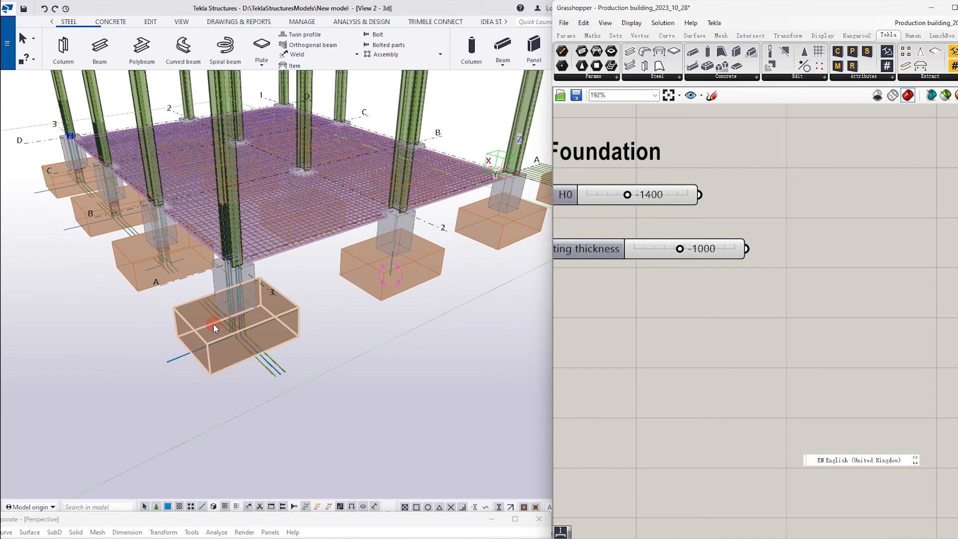
pyautogui.scroll(-2, 213, 323)
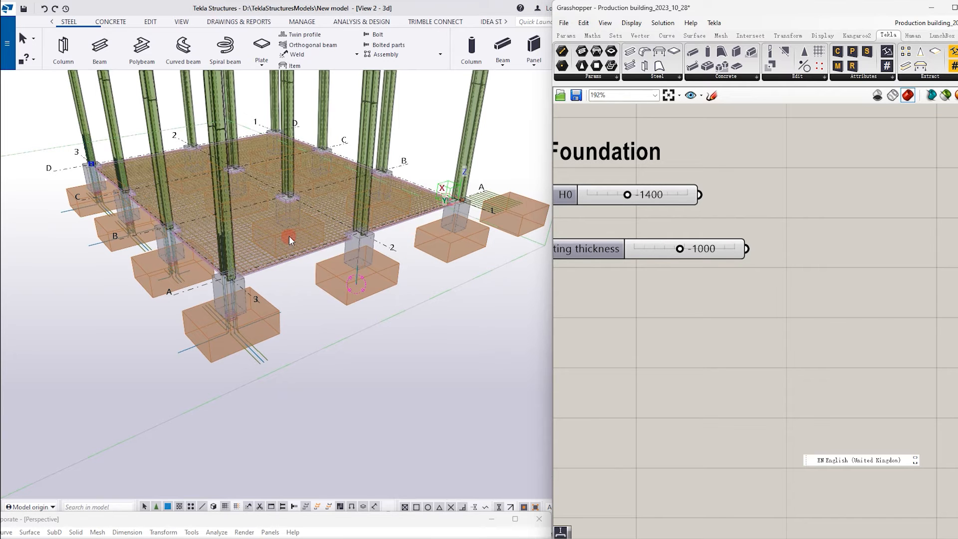
pyautogui.scroll(-5, 654, 247)
pyautogui.scroll(-5, 655, 246)
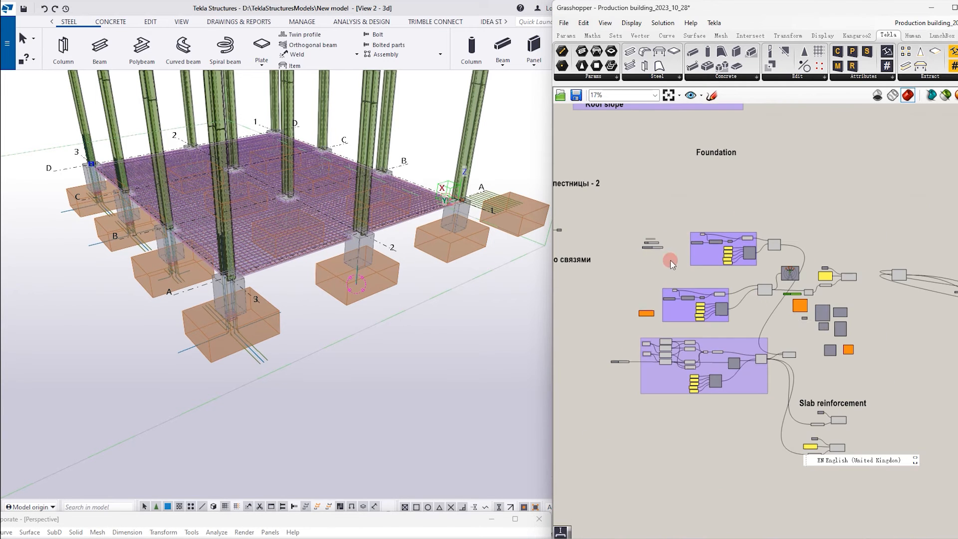
pyautogui.scroll(3, 808, 307)
pyautogui.scroll(4, 801, 276)
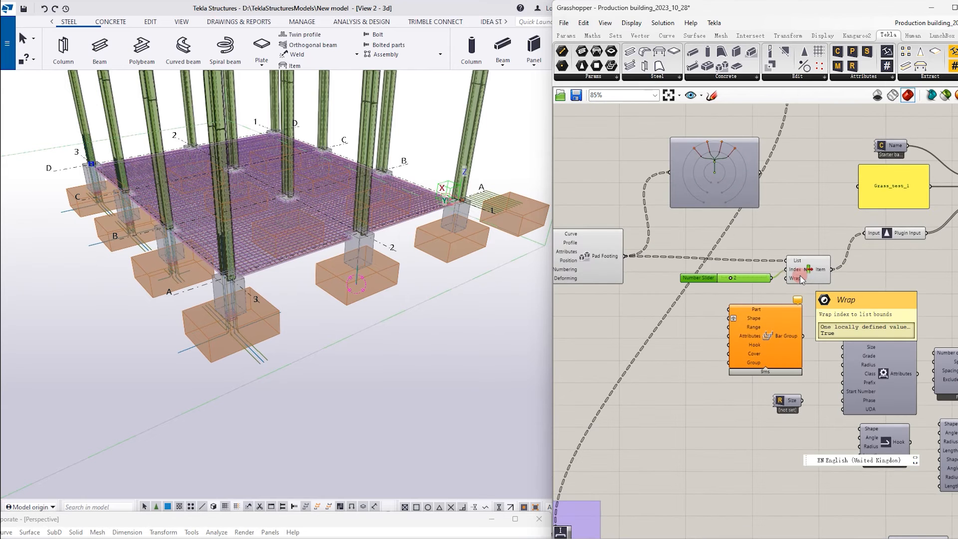
pyautogui.scroll(2, 779, 278)
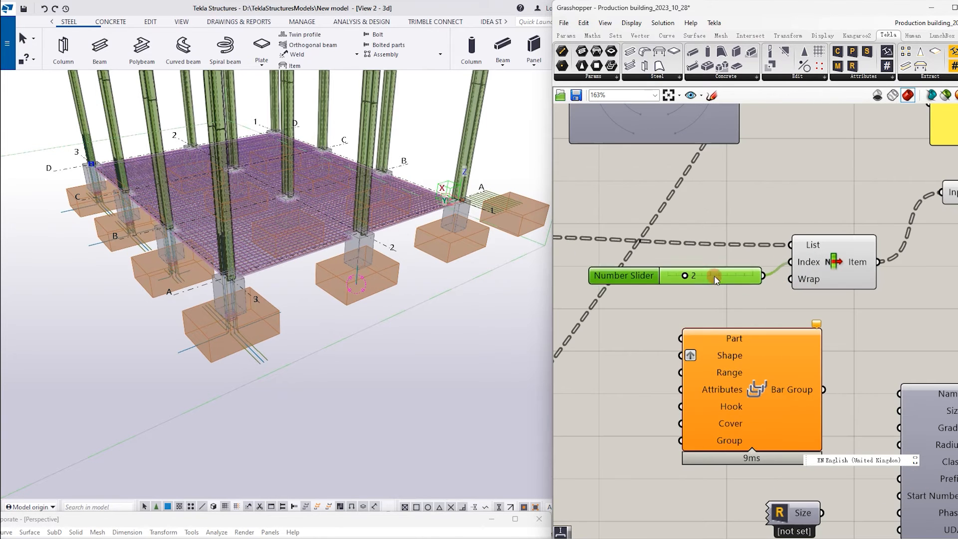
pyautogui.scroll(-3, 649, 287)
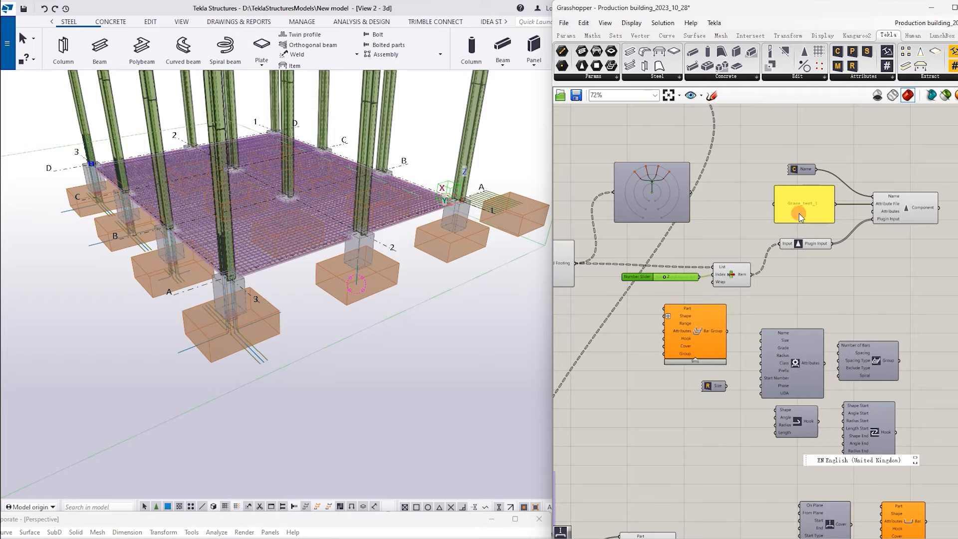
# - Move the starter bar Component with its name, attribute file and Plugin Input higher on the canvas, and place a copy of the group below it
pyautogui.scroll(2, 798, 229)
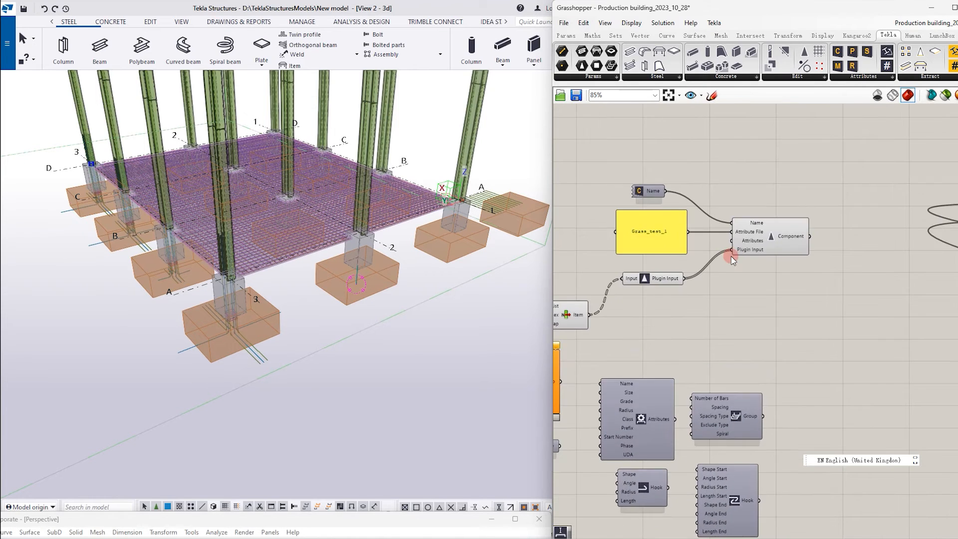
pyautogui.scroll(-2, 788, 244)
pyautogui.scroll(2, 775, 263)
pyautogui.moveTo(928, 327); pyautogui.dragTo(716, 159)
pyautogui.moveTo(752, 200); pyautogui.dragTo(740, 164)
pyautogui.scroll(-2, 742, 154)
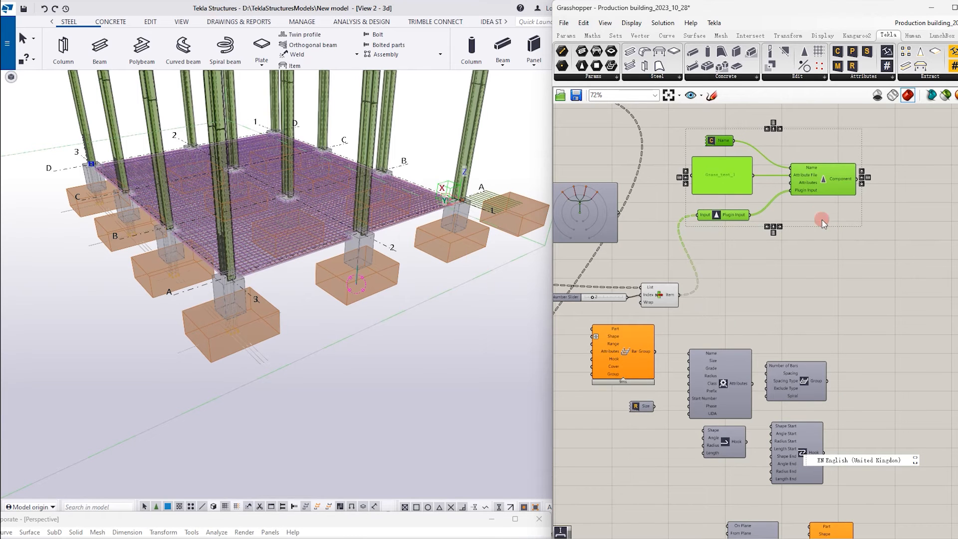
pyautogui.scroll(1, 837, 232)
pyautogui.keyDown('alt'); pyautogui.moveTo(710, 183); pyautogui.dragTo(805, 290); pyautogui.keyUp('alt')
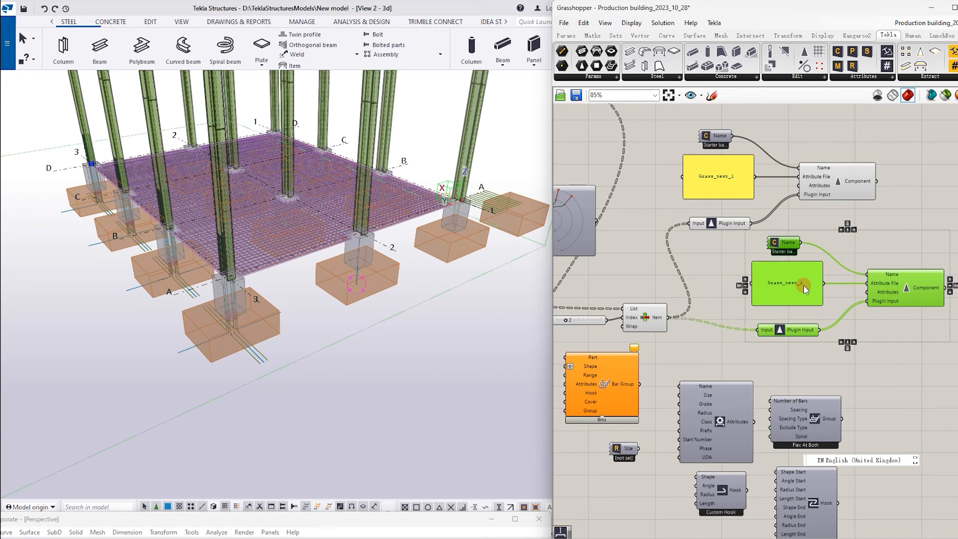
# - Move the List Item and its index Number Slider upward, and place a duplicate of both beneath them
pyautogui.scroll(2, 719, 271)
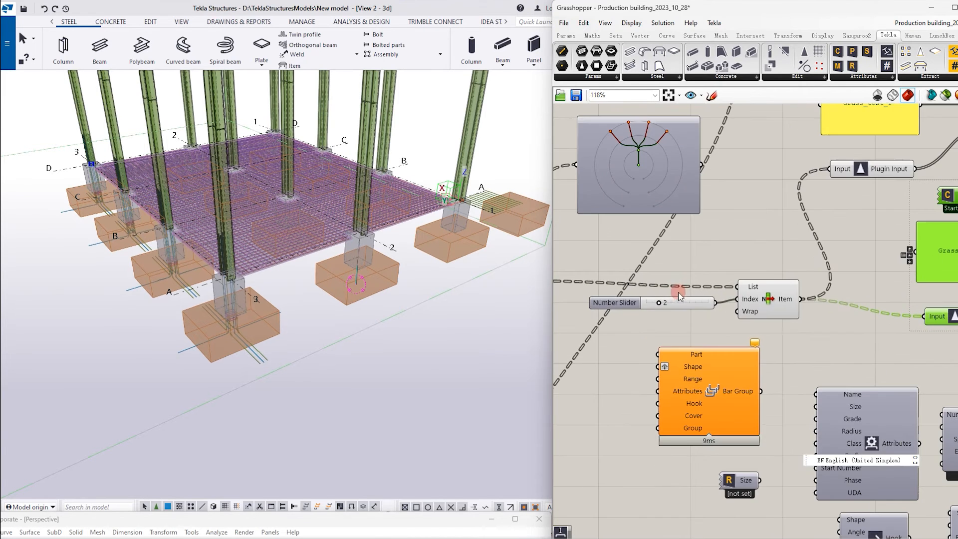
pyautogui.moveTo(785, 326); pyautogui.dragTo(698, 258)
pyautogui.click(736, 283)
pyautogui.hotkey('ctrl', 'c')
pyautogui.hotkey('ctrl', 'v')
pyautogui.moveTo(772, 270); pyautogui.dragTo(777, 320)
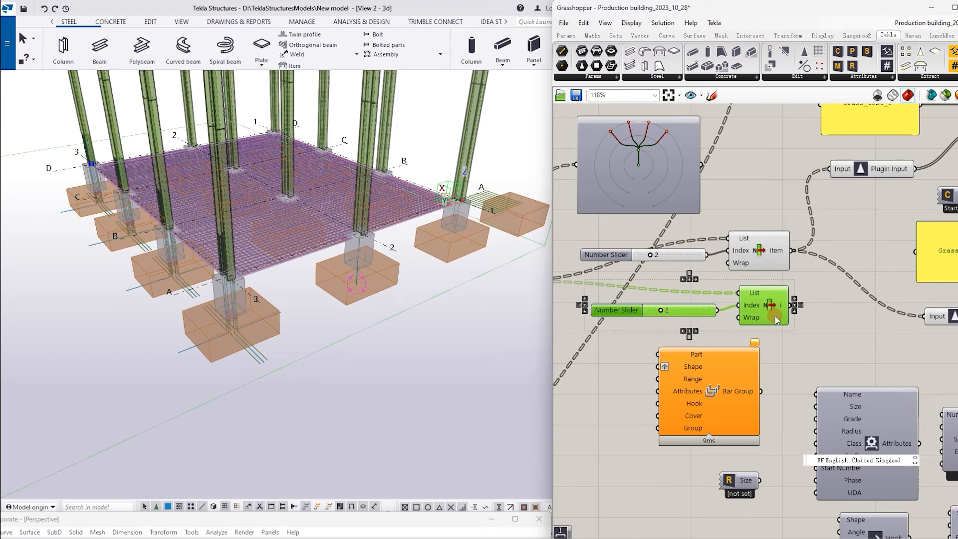
# - Set the duplicated Number Slider to 1 and wire the Pad Footing output to the duplicated List Item's List input
pyautogui.scroll(4, 667, 322)
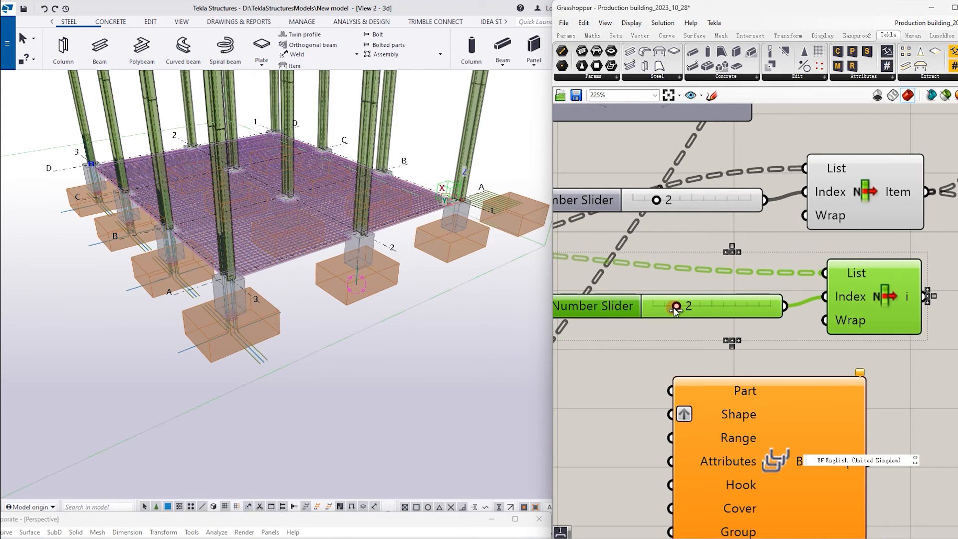
pyautogui.scroll(-6, 667, 308)
pyautogui.scroll(4, 646, 273)
pyautogui.moveTo(641, 270); pyautogui.dragTo(898, 282)
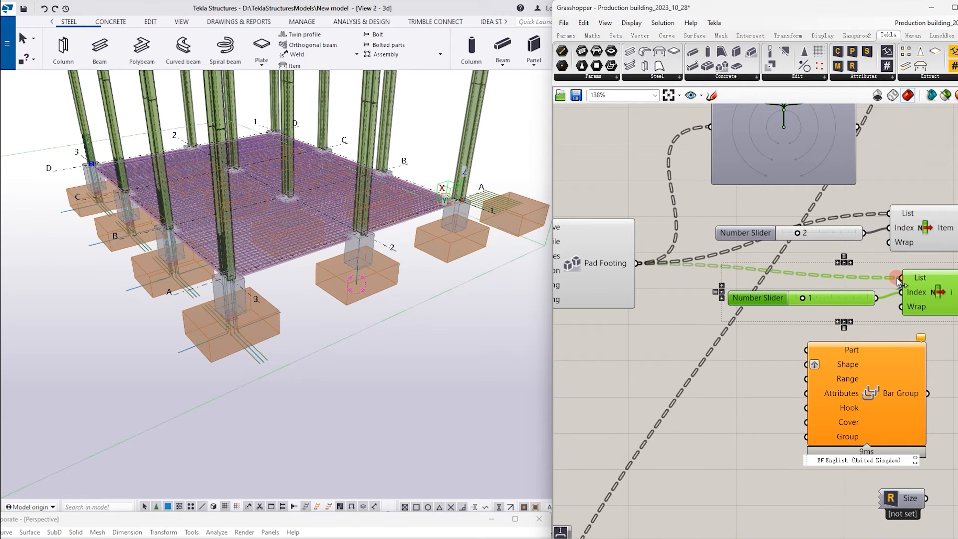
pyautogui.scroll(-2, 814, 315)
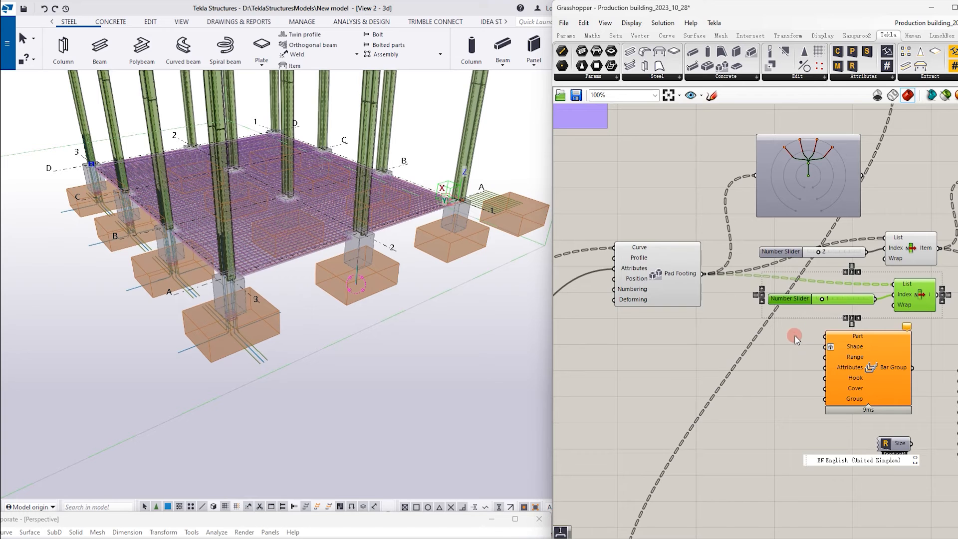
pyautogui.click(789, 342)
# - Set the footing thickness slider of the Foundation section to -900
pyautogui.scroll(-8, 682, 318)
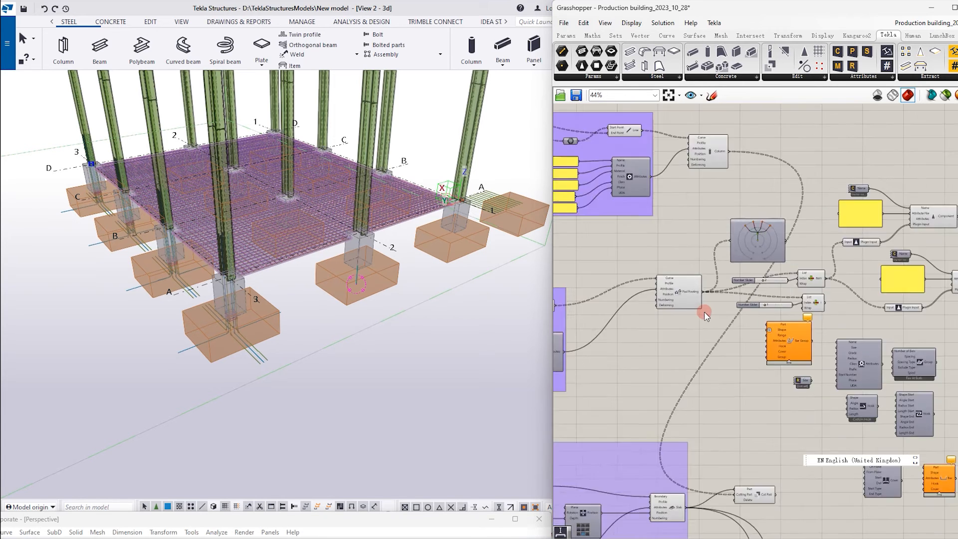
pyautogui.scroll(10, 629, 280)
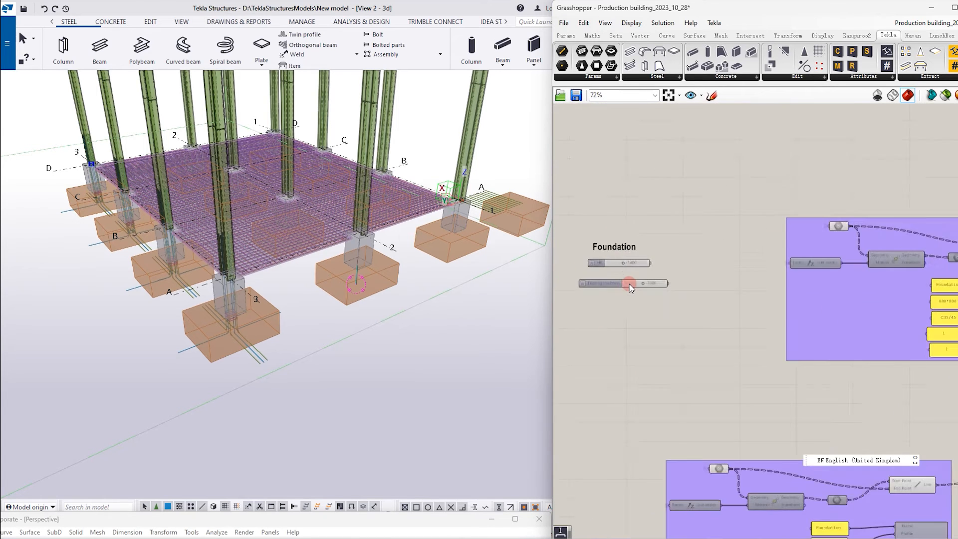
pyautogui.moveTo(673, 282); pyautogui.dragTo(663, 281)
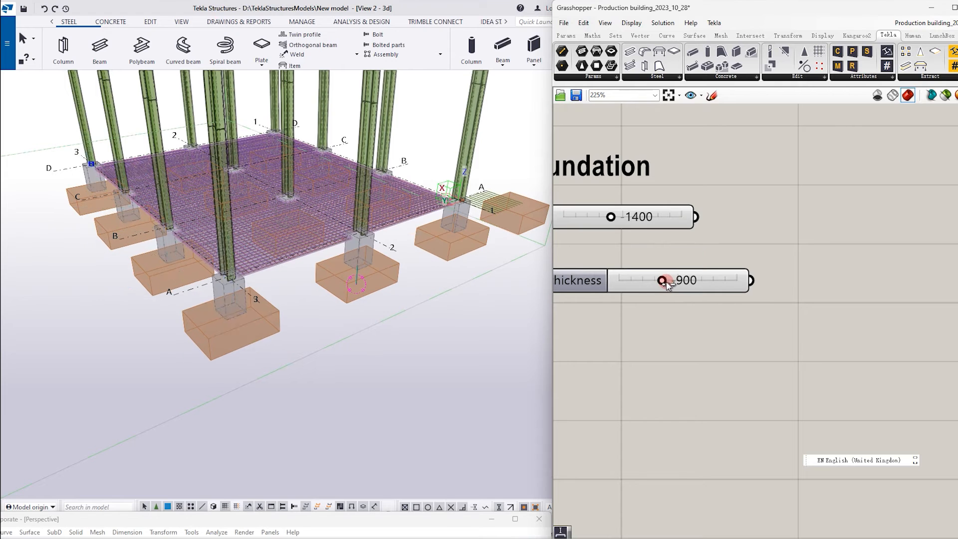
# - Inspect how the starter bars sit in the grid line 3 footings, and review the two List Item index sliders
pyautogui.scroll(2, 234, 218)
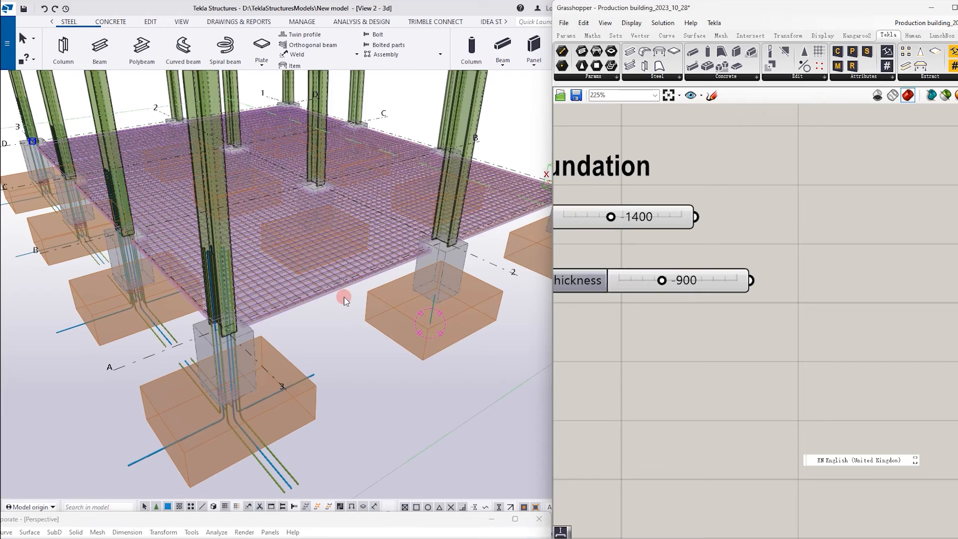
pyautogui.click(327, 296)
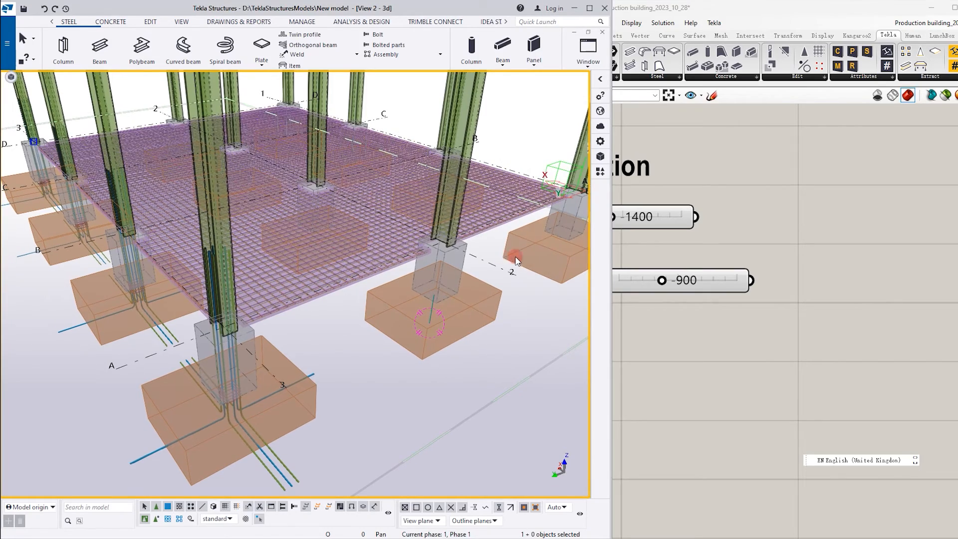
pyautogui.scroll(-3, 630, 254)
pyautogui.scroll(-2, 375, 244)
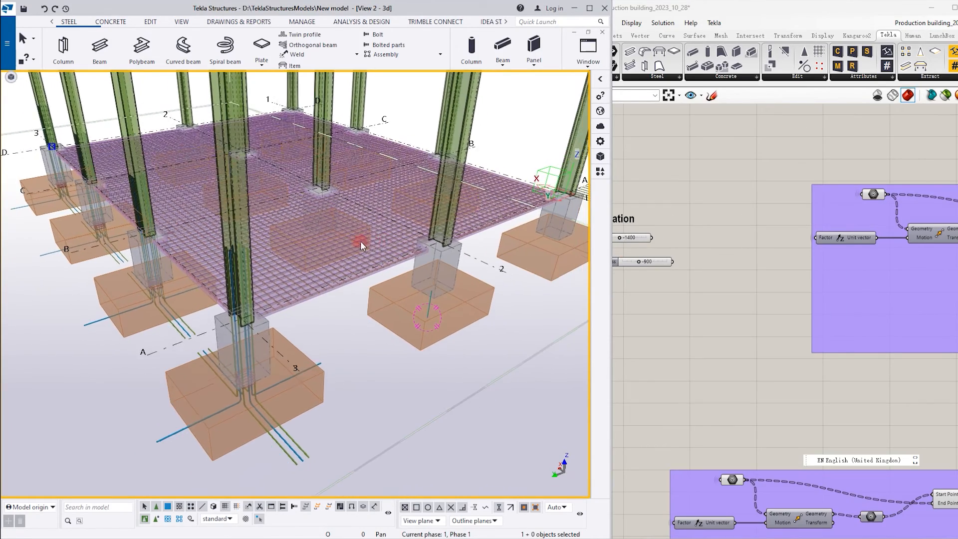
pyautogui.scroll(-2, 267, 247)
pyautogui.scroll(-2, 249, 256)
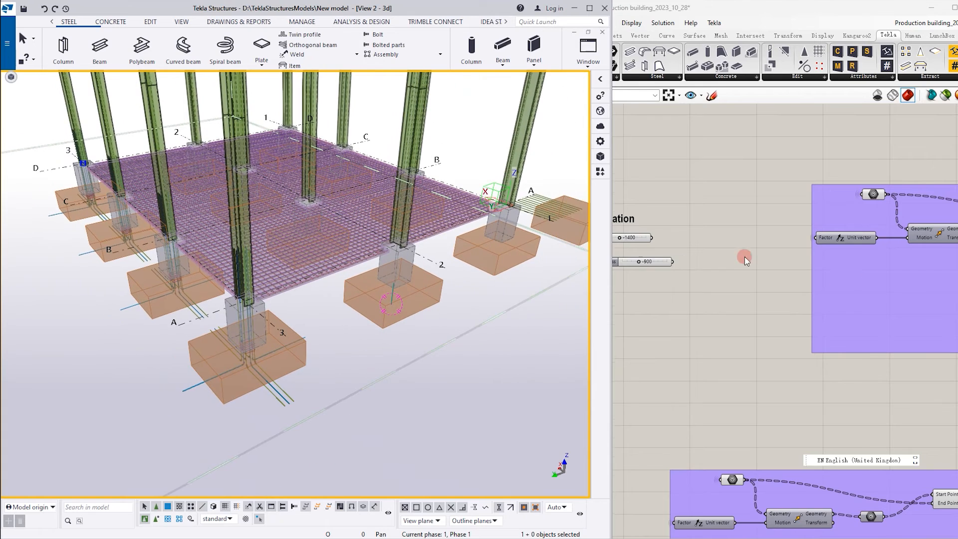
pyautogui.scroll(-5, 758, 259)
pyautogui.scroll(1, 946, 330)
pyautogui.scroll(4, 795, 324)
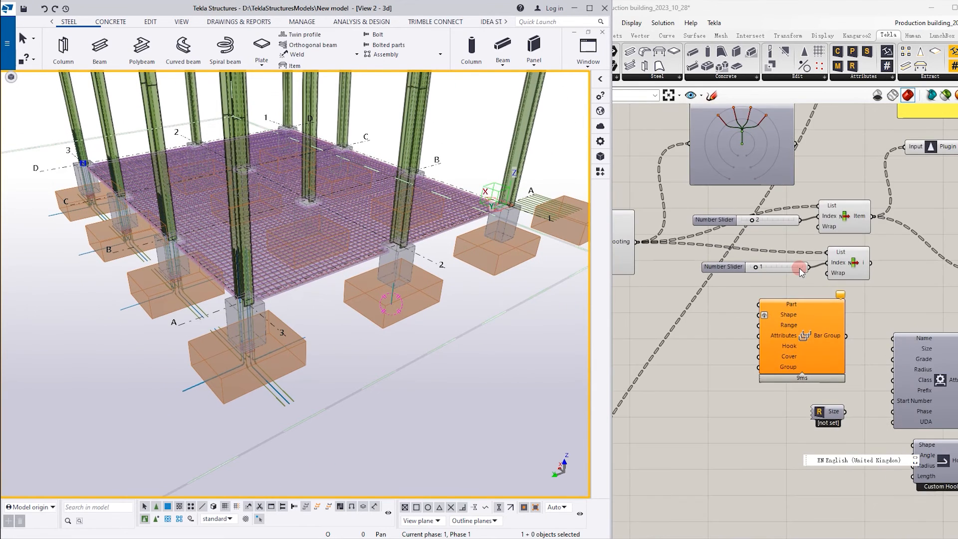
pyautogui.scroll(3, 756, 249)
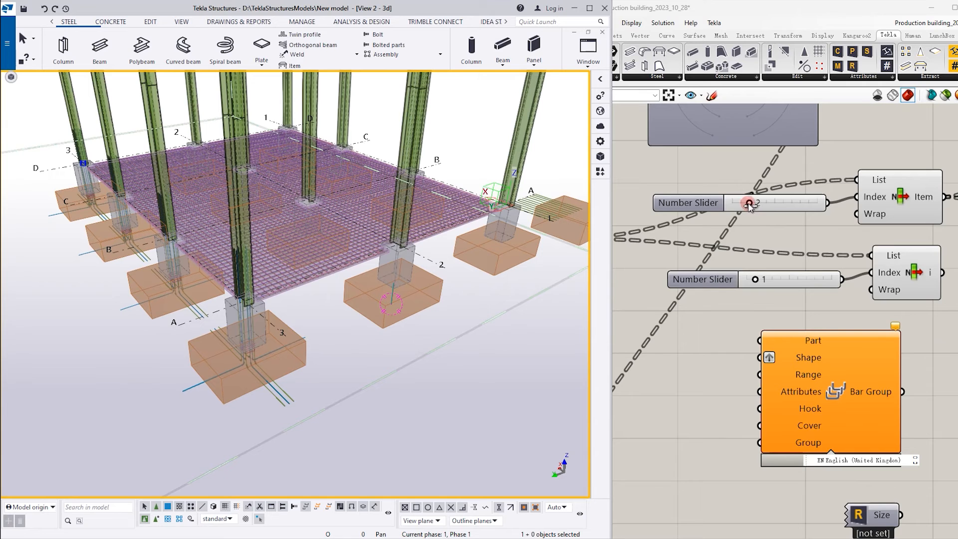
# - Connect the duplicated List Item's output to the copied starter bar group's Plugin Input, replacing its link to the first List Item
pyautogui.scroll(-4, 741, 266)
pyautogui.scroll(3, 850, 268)
pyautogui.scroll(-3, 774, 267)
pyautogui.scroll(2, 908, 267)
pyautogui.scroll(3, 758, 259)
pyautogui.moveTo(709, 276); pyautogui.dragTo(861, 287)
pyautogui.scroll(-4, 804, 271)
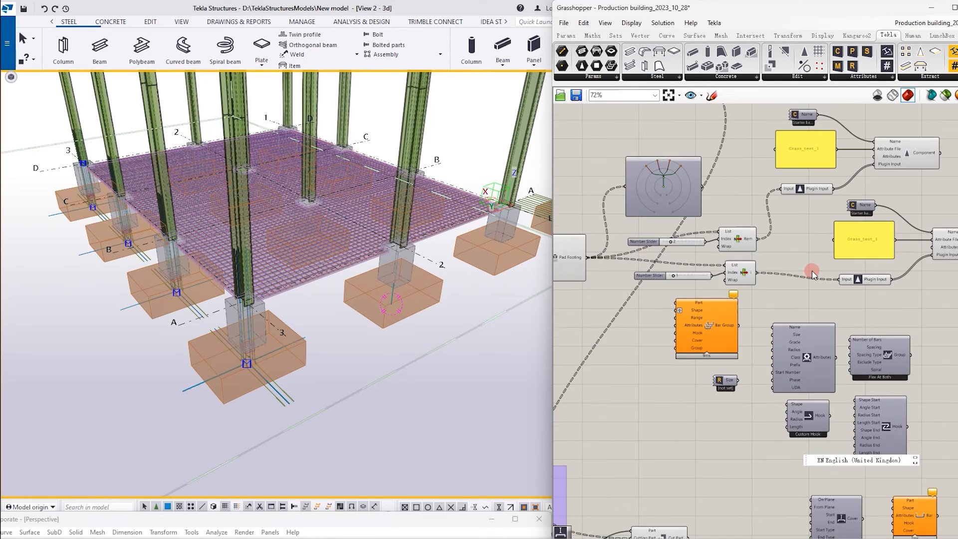
# - Shift the original group's Plugin Input slightly closer to its starter bar Component, and select that Component
pyautogui.moveTo(785, 184); pyautogui.dragTo(802, 180)
pyautogui.click(893, 156)
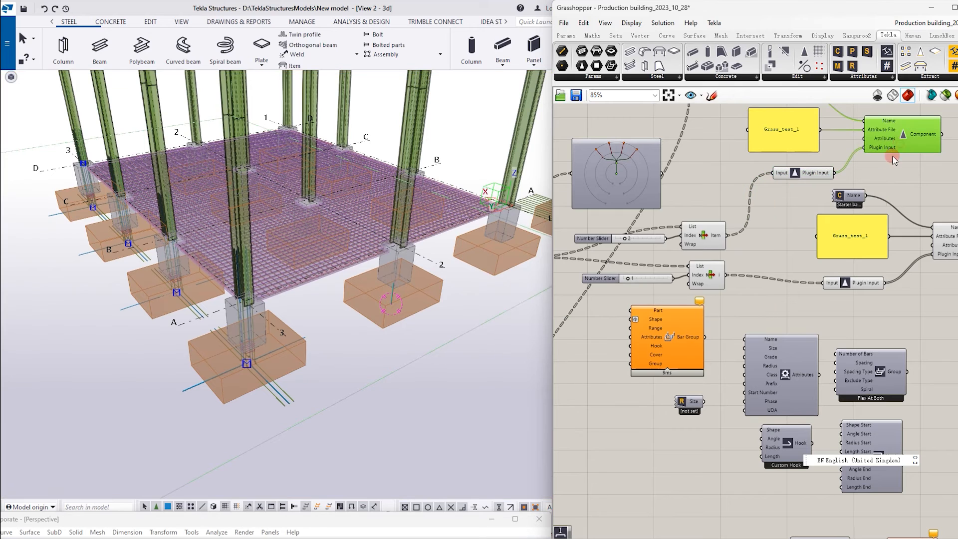
# - Change the text of the attribute file panel in the copied starter bar group to Grass_test
pyautogui.doubleClick(855, 250)
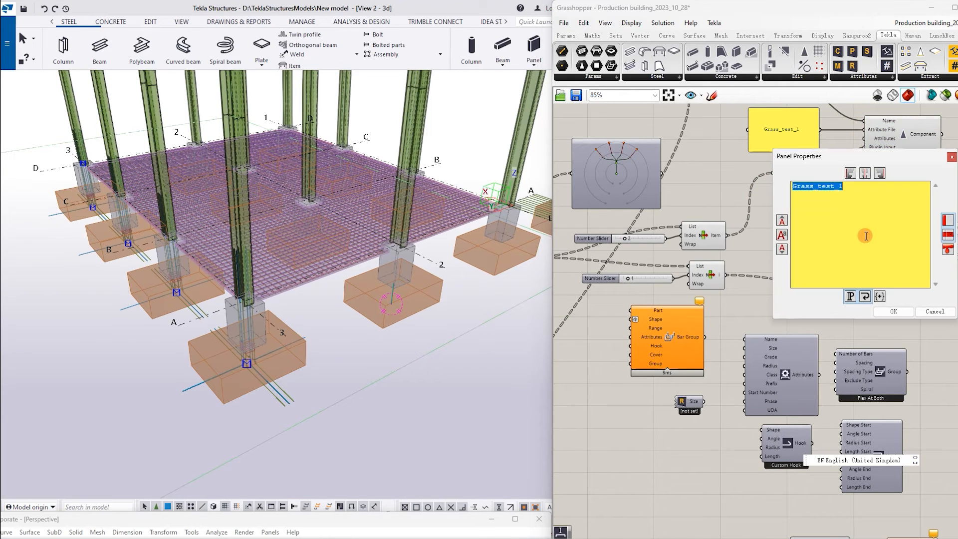
pyautogui.click(862, 193)
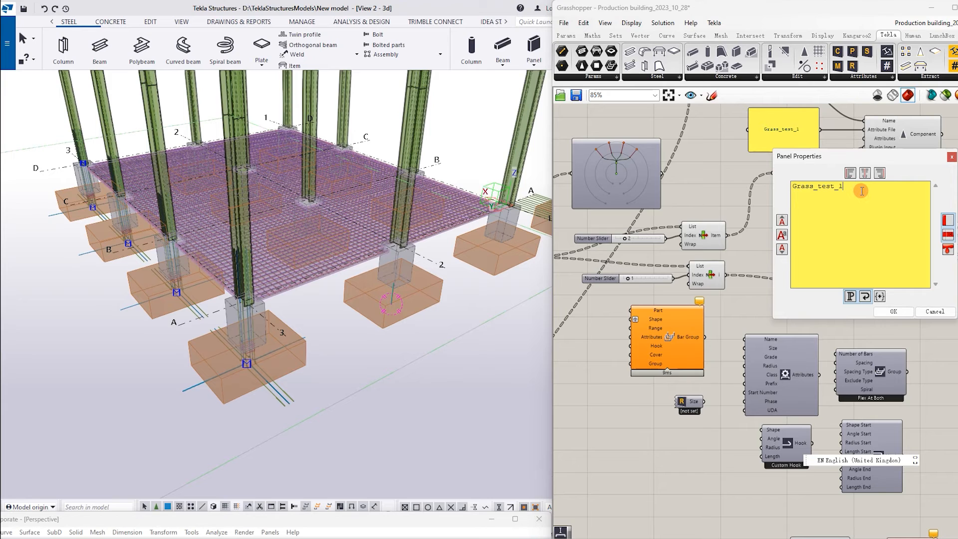
pyautogui.click(901, 309)
pyautogui.click(781, 297)
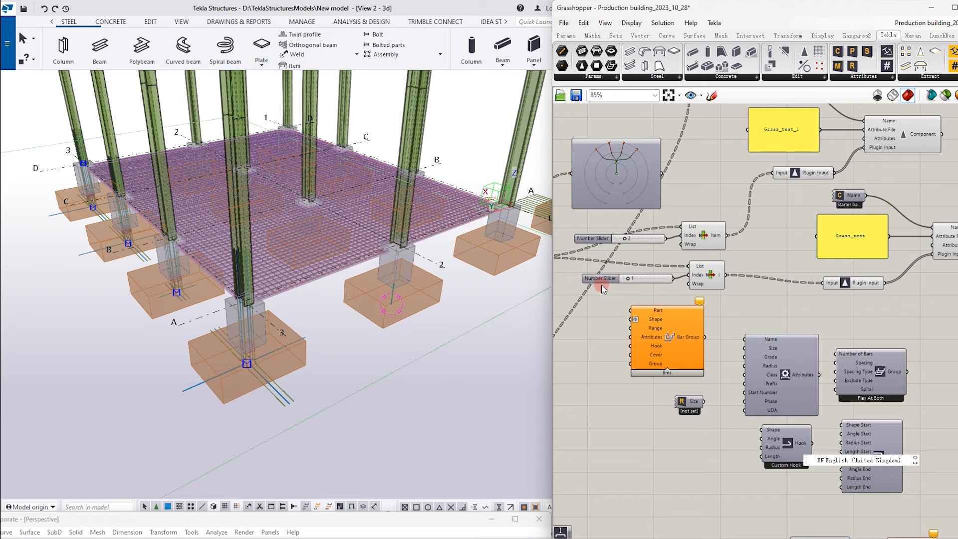
# - Set the H0 slider of the Foundation section to -1300
pyautogui.scroll(3, 605, 241)
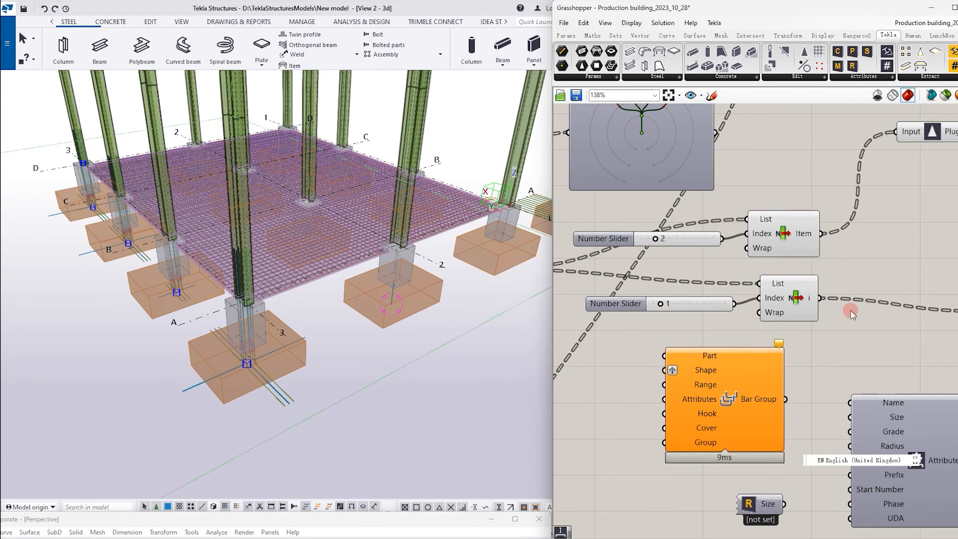
pyautogui.scroll(-9, 885, 309)
pyautogui.scroll(10, 709, 257)
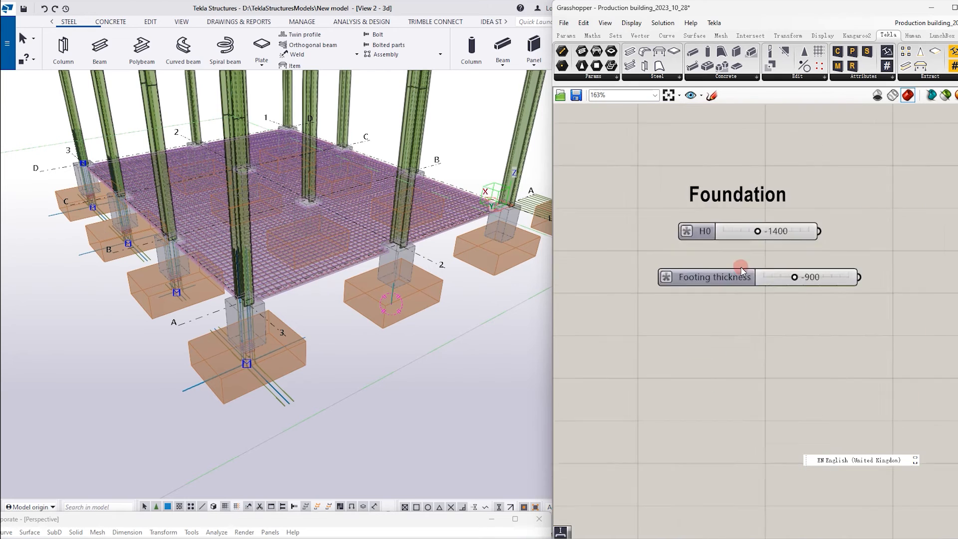
pyautogui.scroll(3, 742, 272)
pyautogui.moveTo(766, 210); pyautogui.dragTo(753, 212)
# - Inspect the pad footings and their starter bars in the Tekla model from the side and from farther out
pyautogui.click(268, 334)
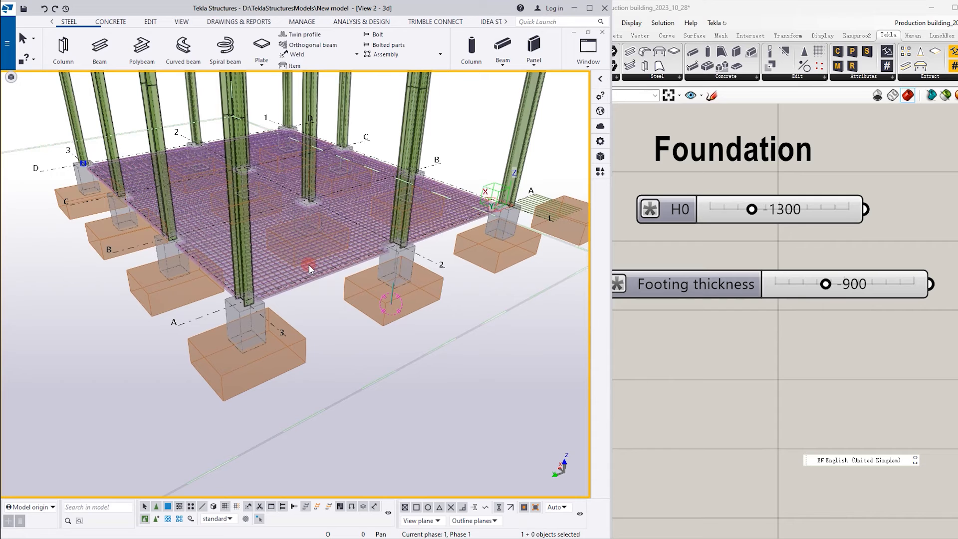
pyautogui.click(366, 285)
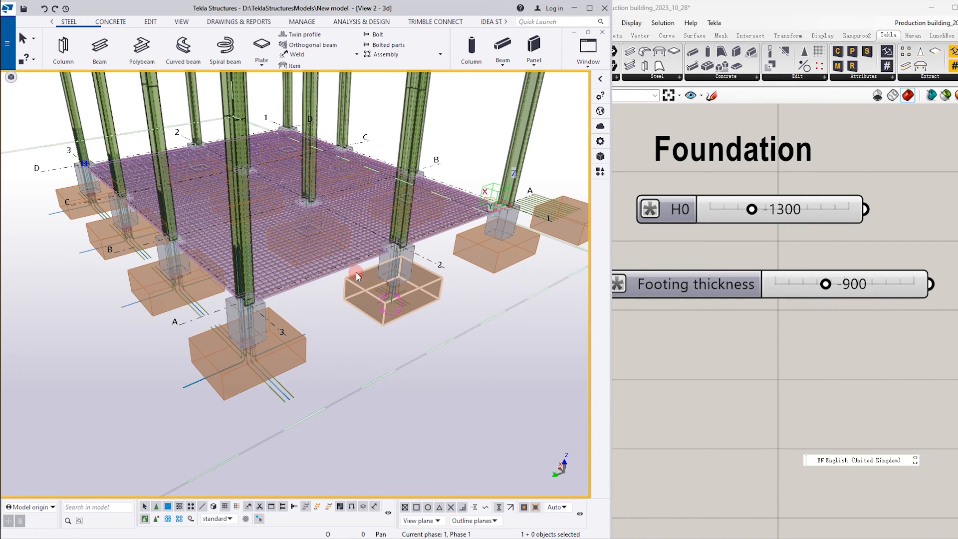
pyautogui.keyDown('ctrl'); pyautogui.moveTo(366, 286); pyautogui.dragTo(315, 224, button='middle'); pyautogui.keyUp('ctrl')
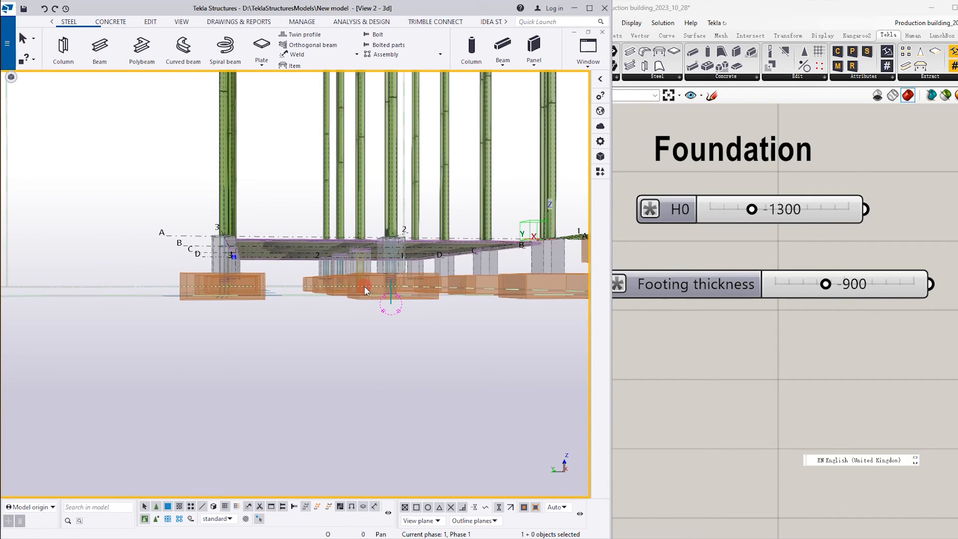
pyautogui.keyDown('ctrl'); pyautogui.moveTo(364, 286); pyautogui.dragTo(286, 310, button='middle'); pyautogui.keyUp('ctrl')
pyautogui.scroll(-3, 274, 312)
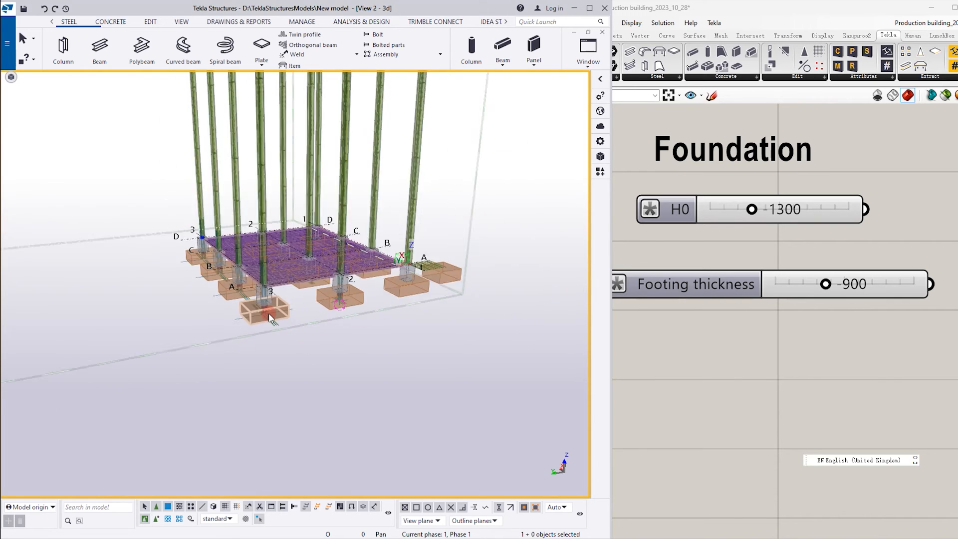
# - Compare the Grass_test_1 and Grass_test starter bar groups with the model's footings, following their links back to the Pad Footing component
pyautogui.scroll(-5, 744, 305)
pyautogui.scroll(-3, 734, 313)
pyautogui.moveTo(830, 343); pyautogui.dragTo(664, 237, button='right')
pyautogui.scroll(7, 821, 281)
pyautogui.moveTo(858, 228); pyautogui.dragTo(798, 290, button='right')
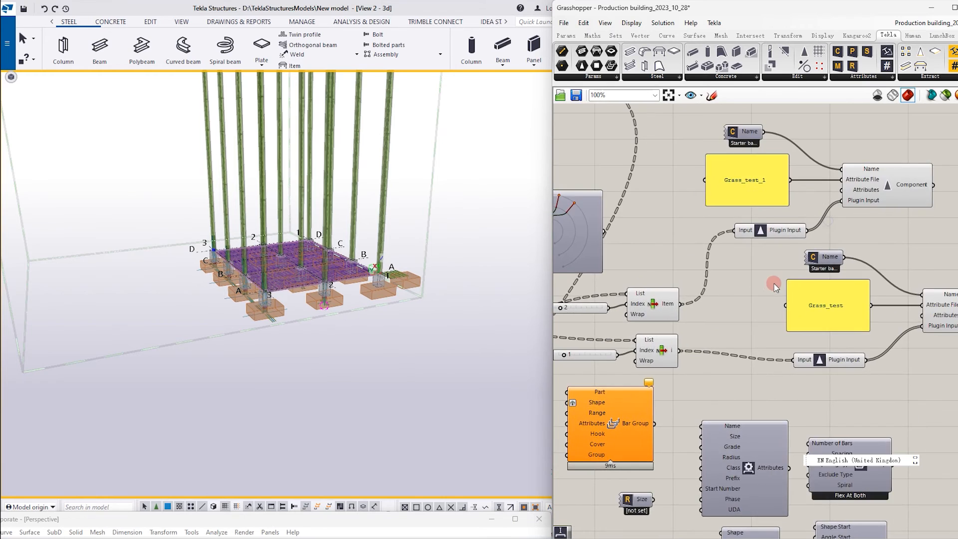
pyautogui.scroll(2, 776, 231)
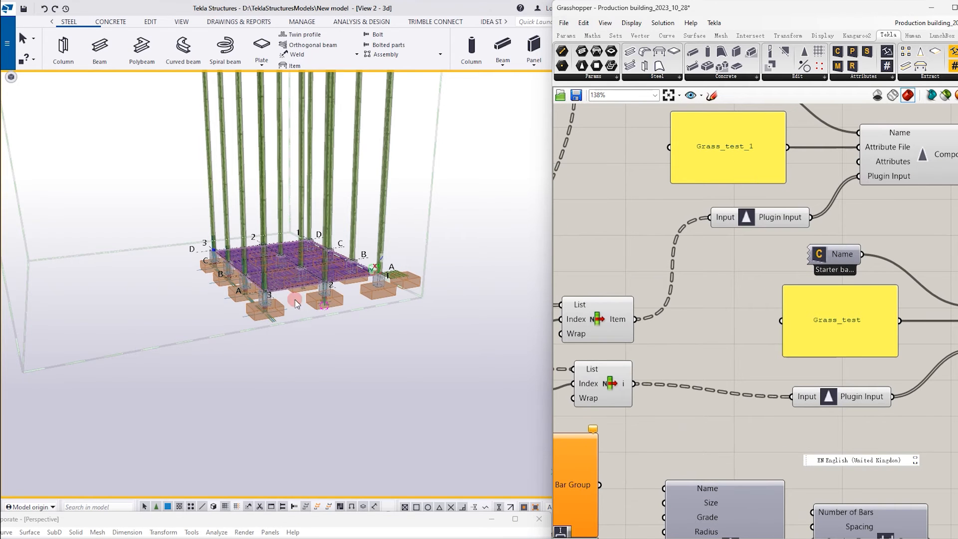
pyautogui.scroll(5, 266, 302)
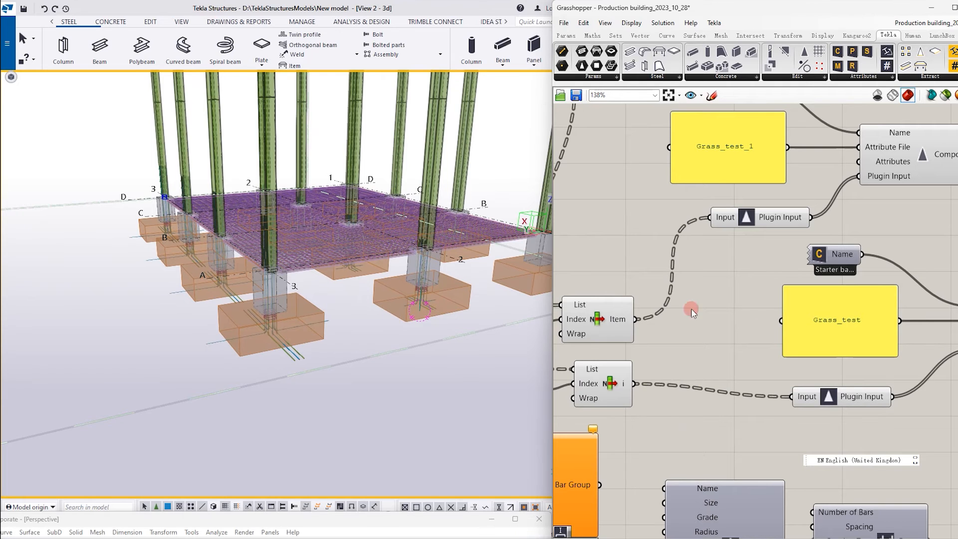
pyautogui.scroll(-2, 720, 318)
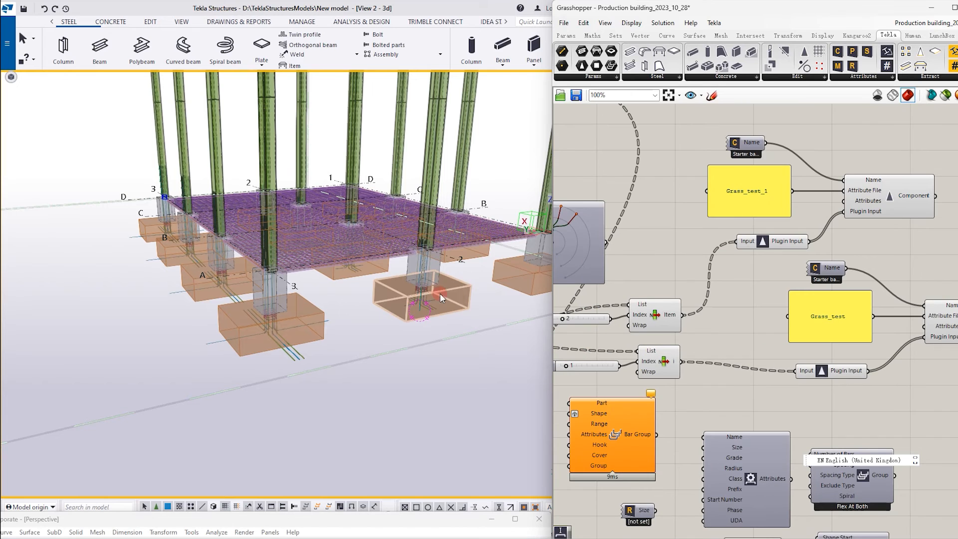
pyautogui.scroll(-2, 672, 291)
pyautogui.scroll(3, 717, 294)
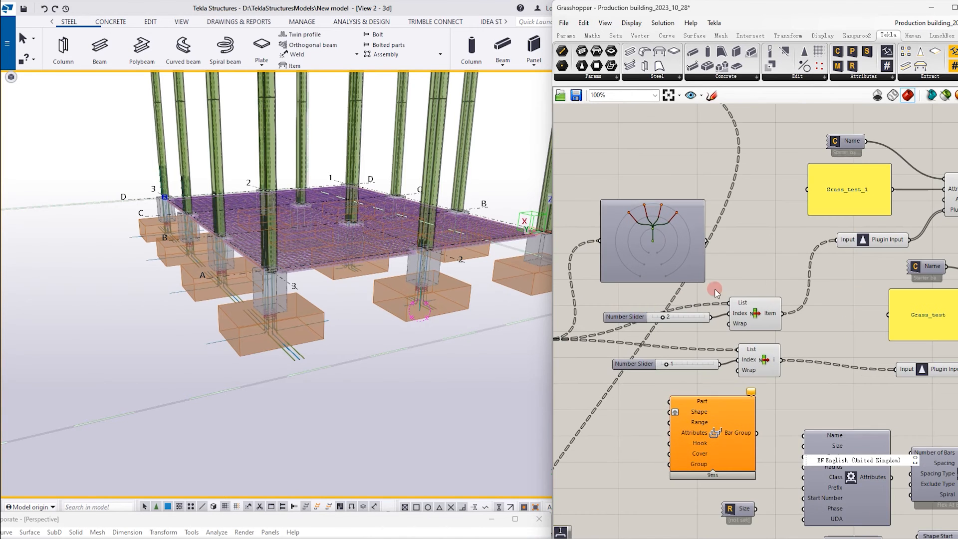
pyautogui.scroll(-1, 866, 308)
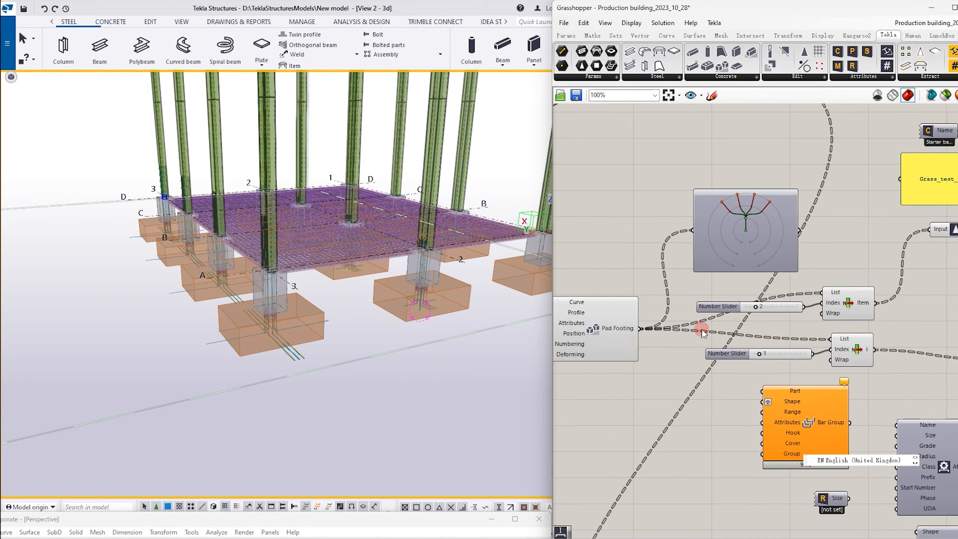
# - Select the Pad Footing component, the Param Viewer, the first List Item and both index sliders in turn to trace how the footings are split
pyautogui.click(600, 317)
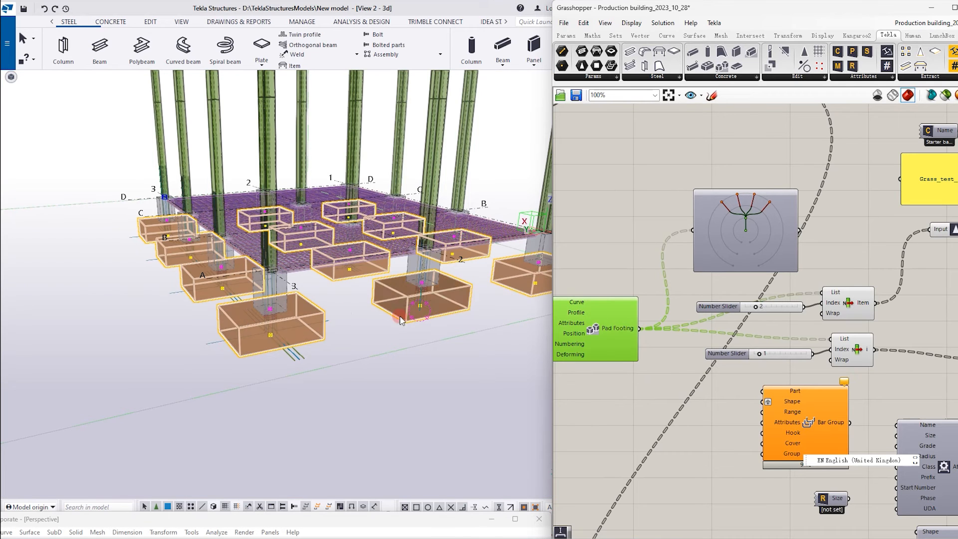
pyautogui.click(375, 346)
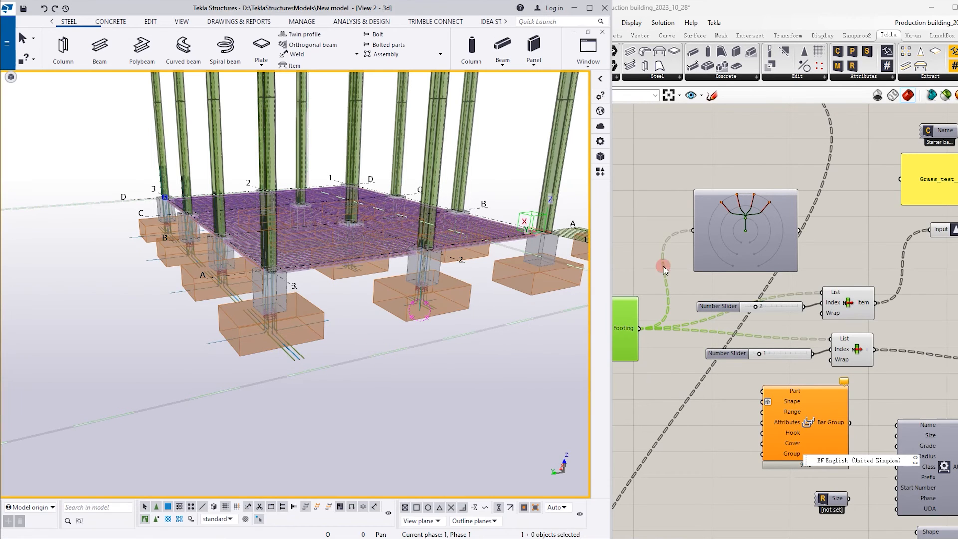
pyautogui.click(739, 244)
pyautogui.scroll(3, 735, 220)
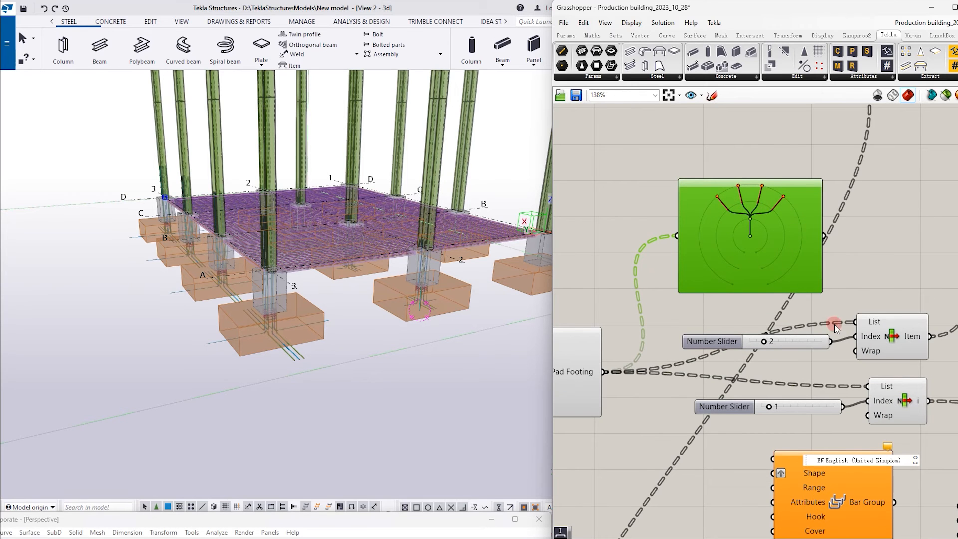
pyautogui.click(893, 346)
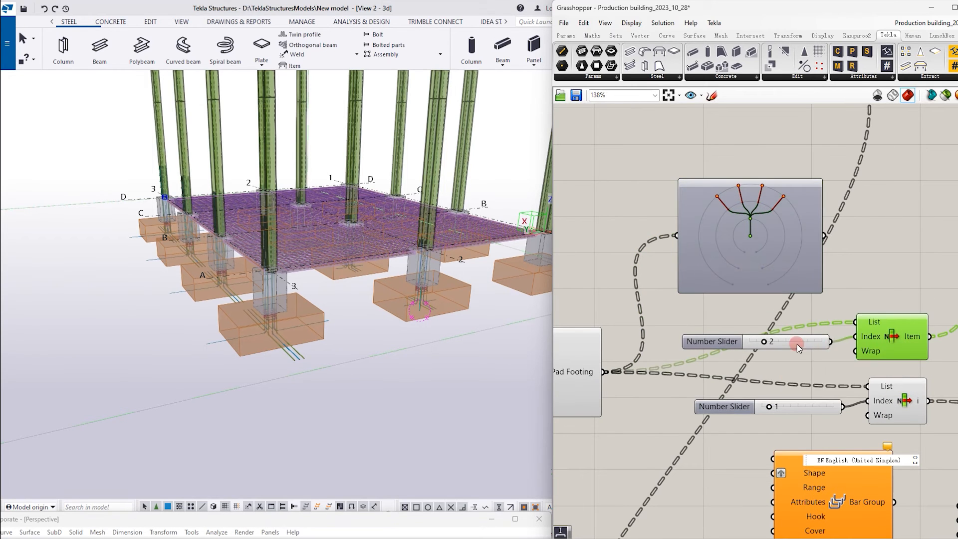
pyautogui.click(709, 344)
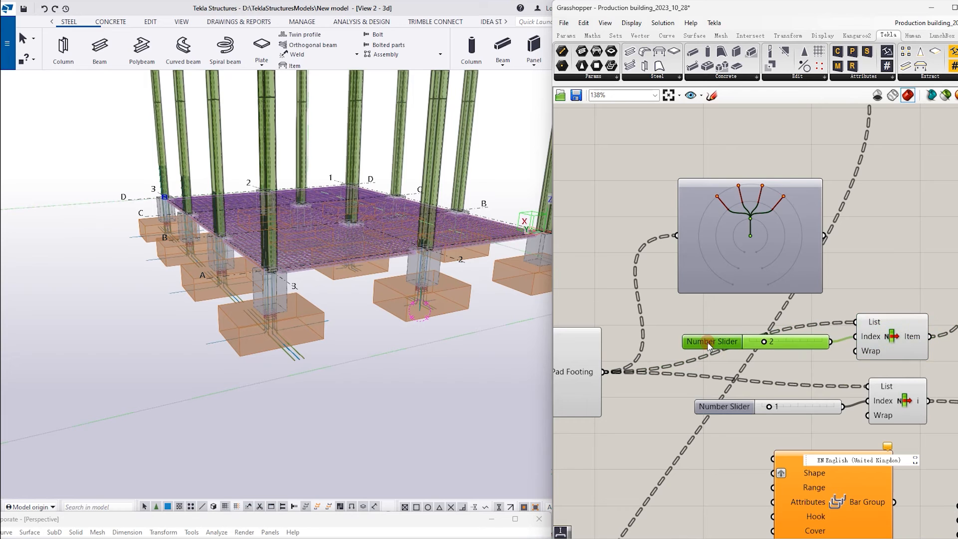
pyautogui.click(729, 409)
pyautogui.click(370, 338)
pyautogui.scroll(-3, 355, 328)
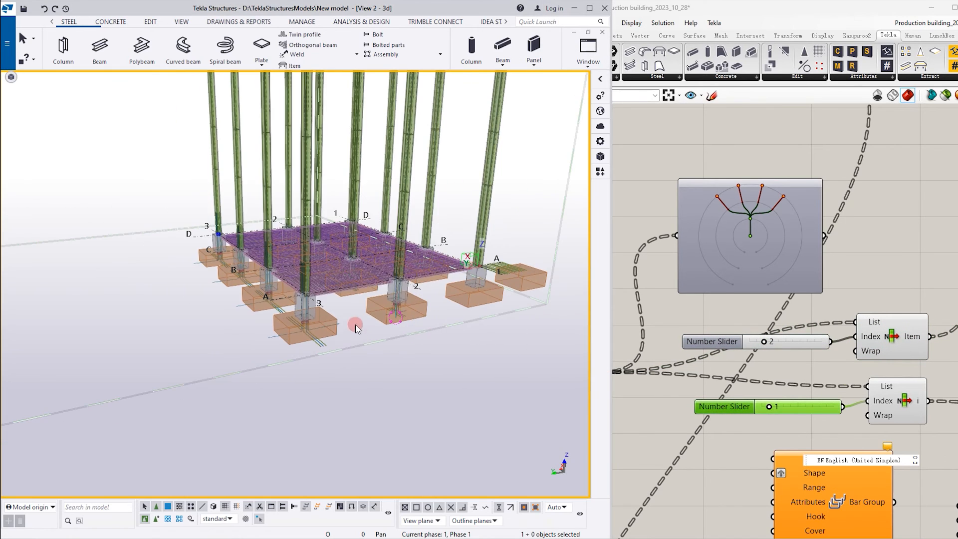
pyautogui.scroll(5, 452, 314)
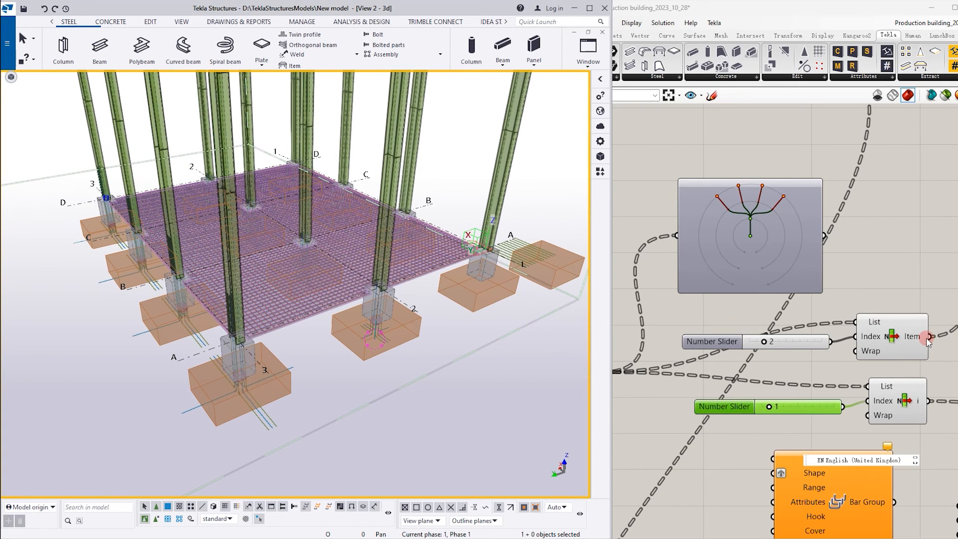
# - Select the Param Viewer and review its branches alongside the two List Items and their starter bar groups
pyautogui.click(758, 274)
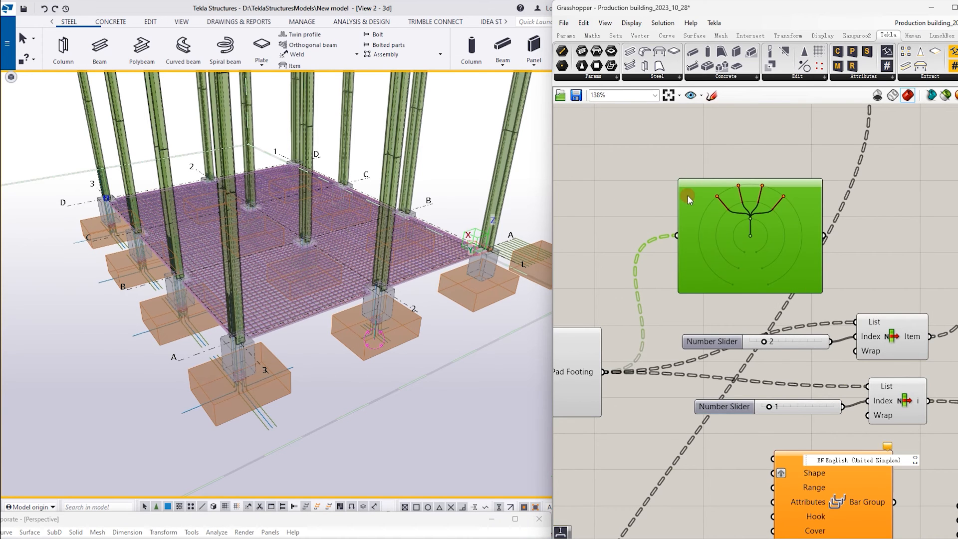
pyautogui.scroll(-4, 684, 219)
pyautogui.scroll(3, 804, 215)
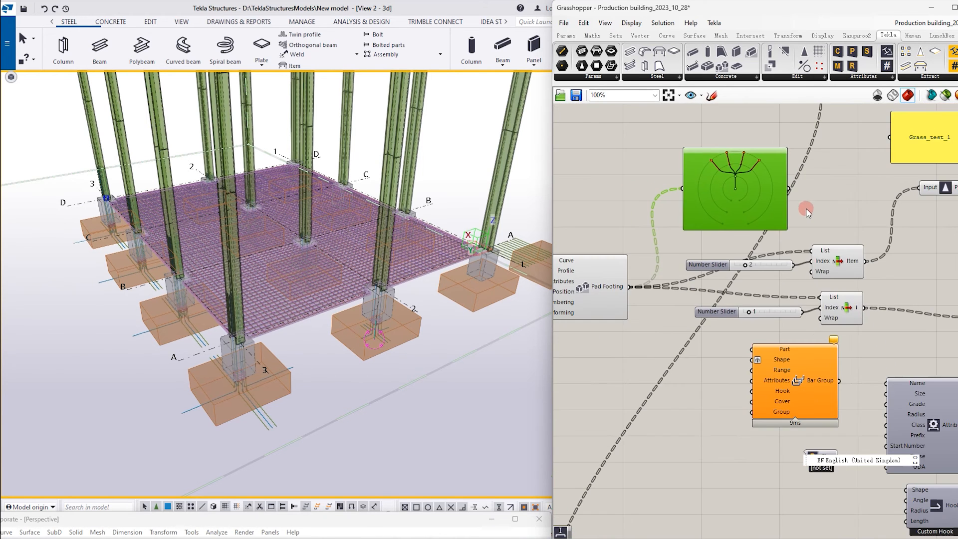
pyautogui.moveTo(823, 205); pyautogui.dragTo(735, 231, button='right')
pyautogui.scroll(2, 708, 241)
pyautogui.moveTo(676, 229); pyautogui.dragTo(642, 210)
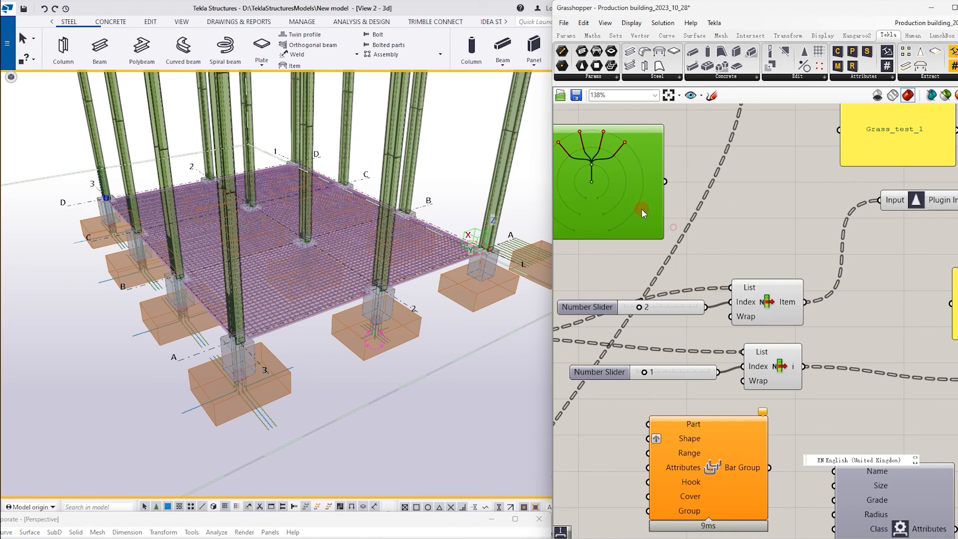
pyautogui.scroll(-8, 721, 218)
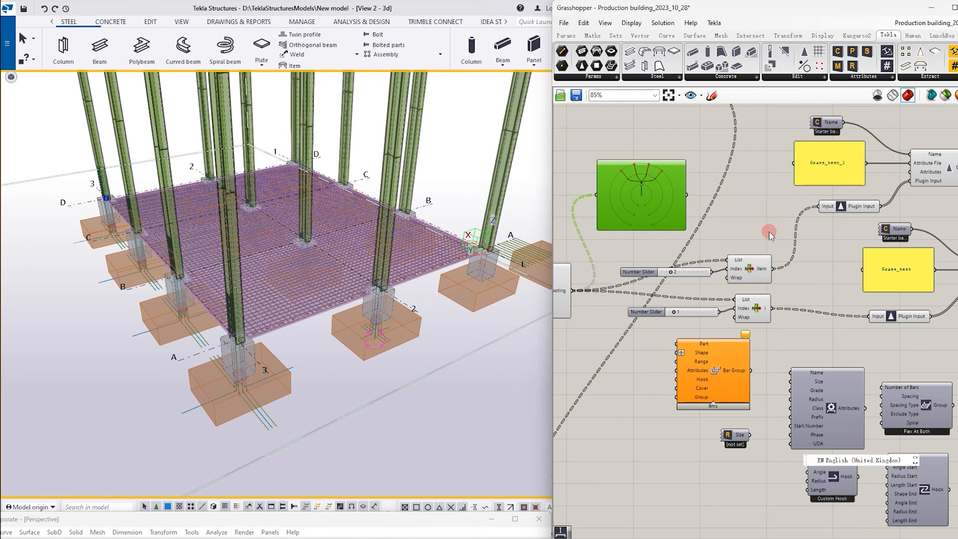
# - Locate the Slab reinforcement section in the graph and examine the slab's bar mesh close up in the Tekla model
pyautogui.scroll(-3, 782, 235)
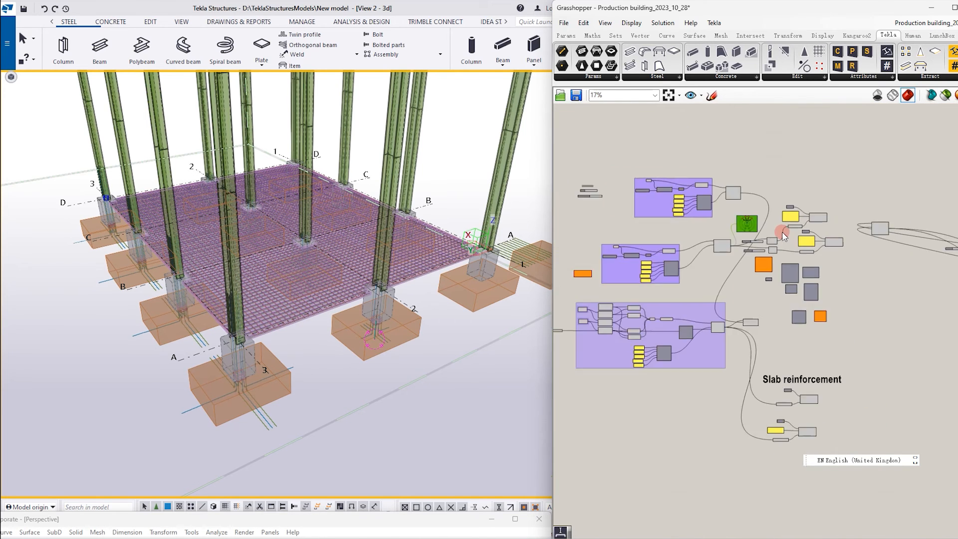
pyautogui.scroll(4, 805, 422)
pyautogui.scroll(3, 819, 348)
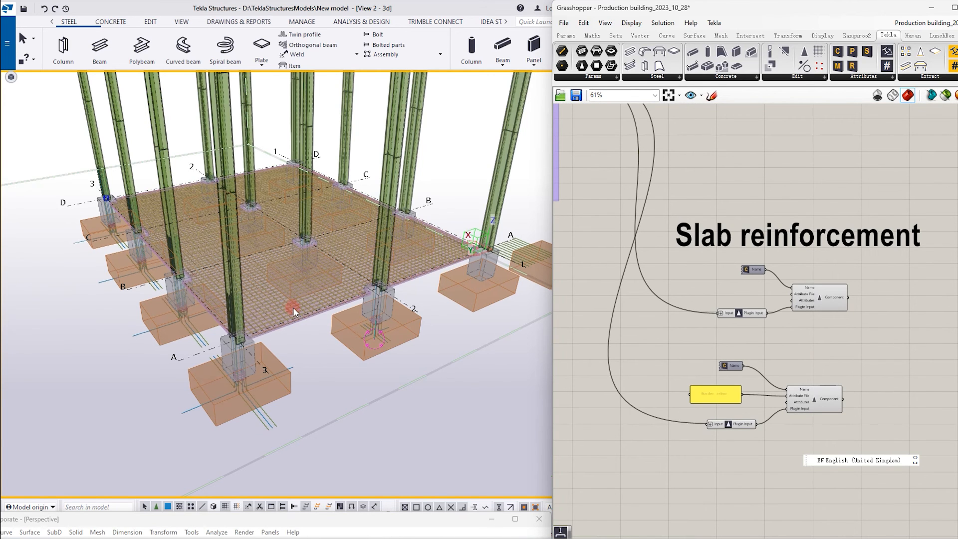
pyautogui.scroll(5, 325, 334)
pyautogui.scroll(5, 266, 337)
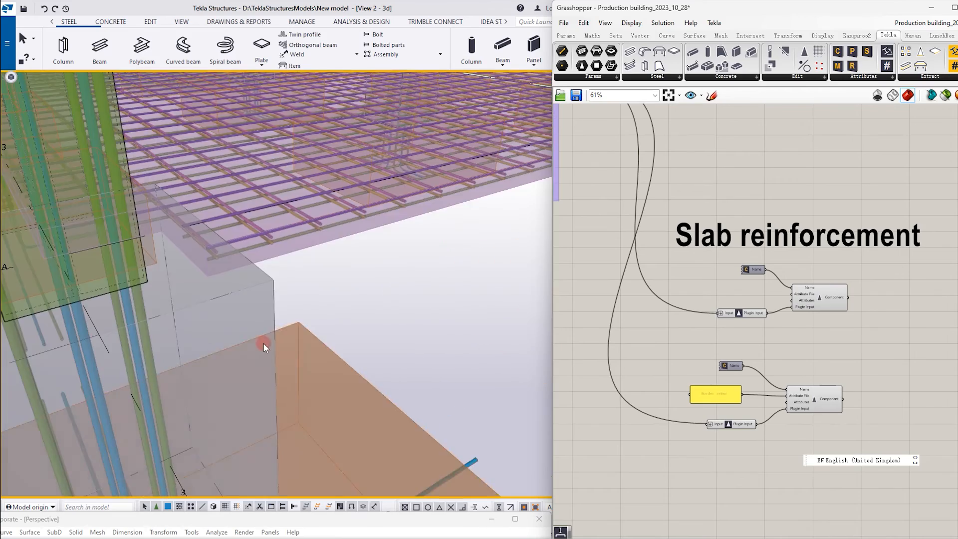
pyautogui.scroll(-5, 263, 343)
pyautogui.scroll(2, 357, 294)
pyautogui.click(362, 278)
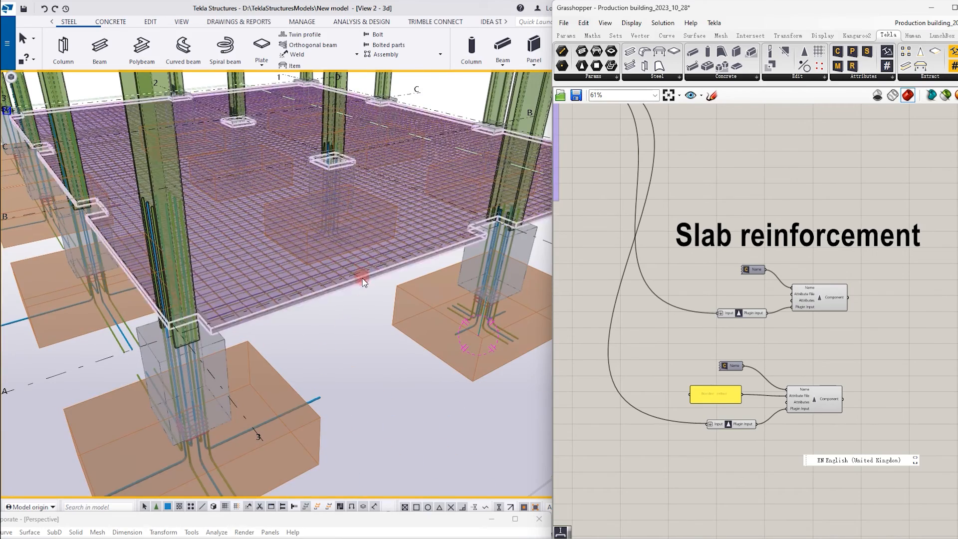
pyautogui.click(407, 244)
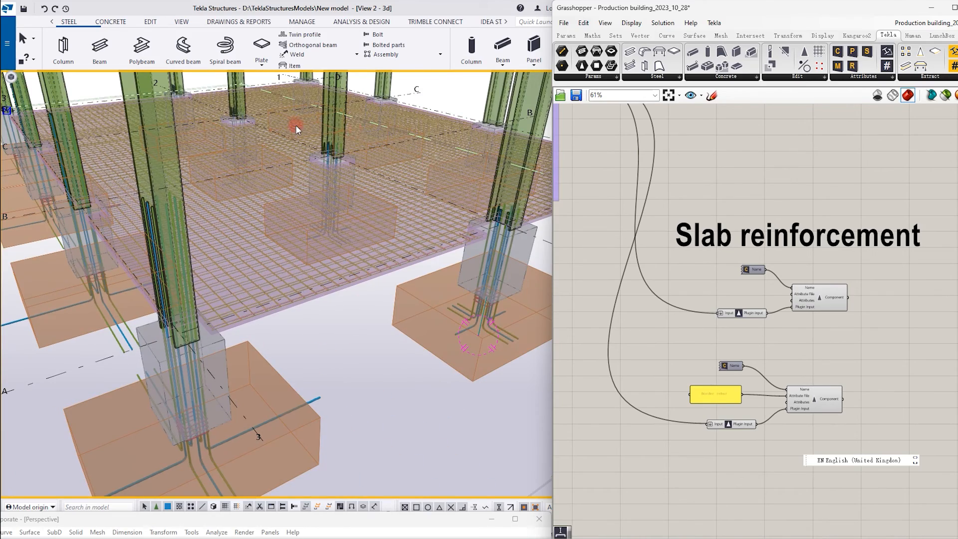
pyautogui.click(296, 277)
# - Select the Slab component and examine how it feeds the Mesh Bars and Border rebar components, checking the slab edge in the model
pyautogui.click(720, 326)
pyautogui.scroll(-2, 668, 193)
pyautogui.scroll(5, 598, 139)
pyautogui.click(600, 145)
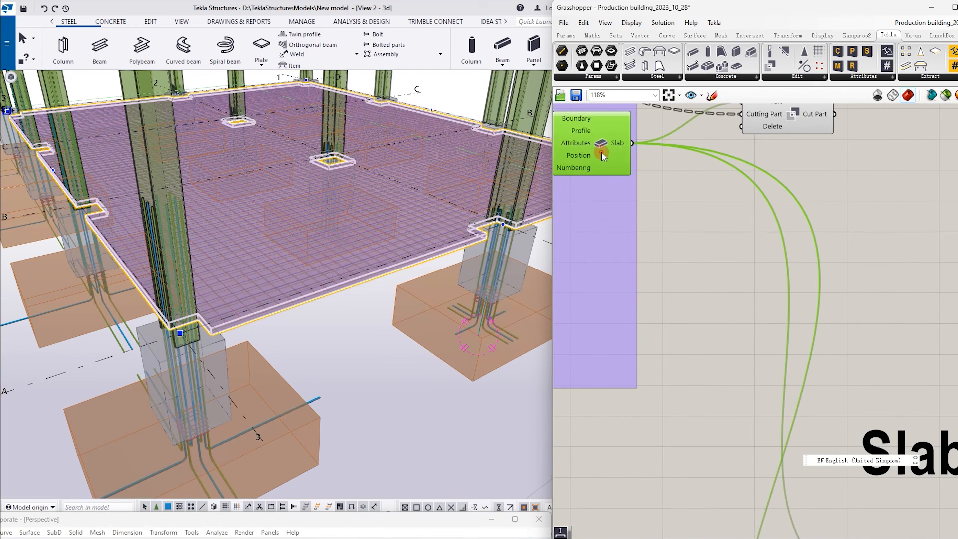
pyautogui.click(340, 224)
pyautogui.click(319, 319)
pyautogui.click(190, 307)
pyautogui.scroll(5, 190, 307)
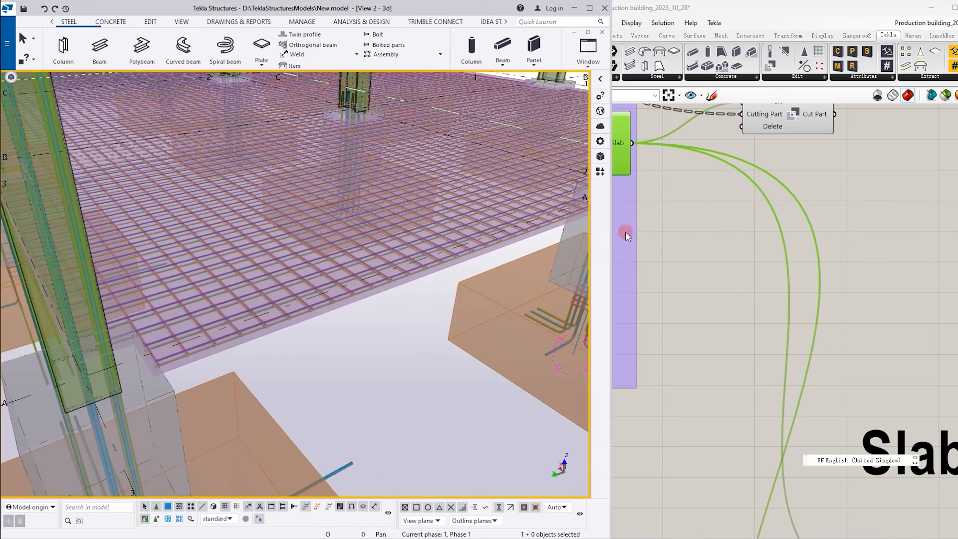
pyautogui.scroll(-2, 373, 238)
pyautogui.scroll(-5, 735, 234)
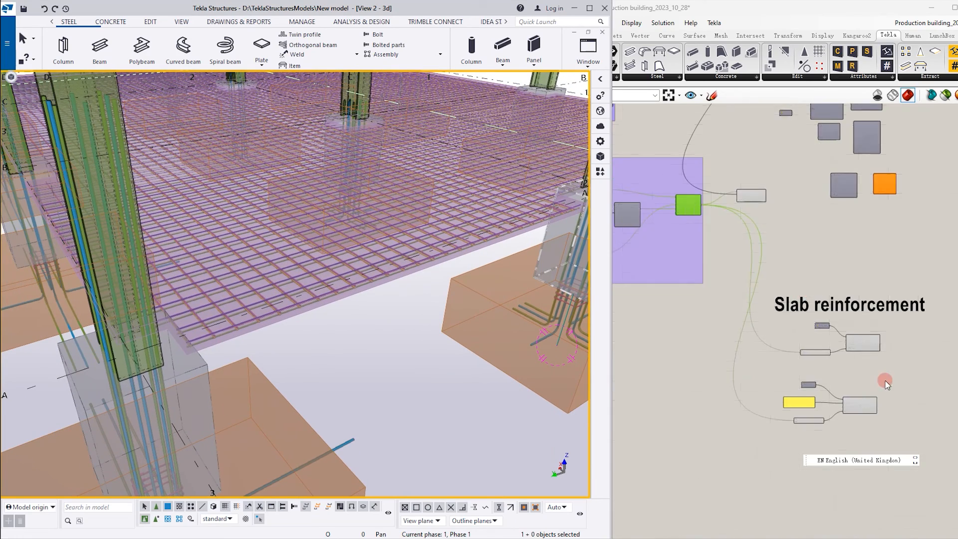
pyautogui.scroll(5, 733, 325)
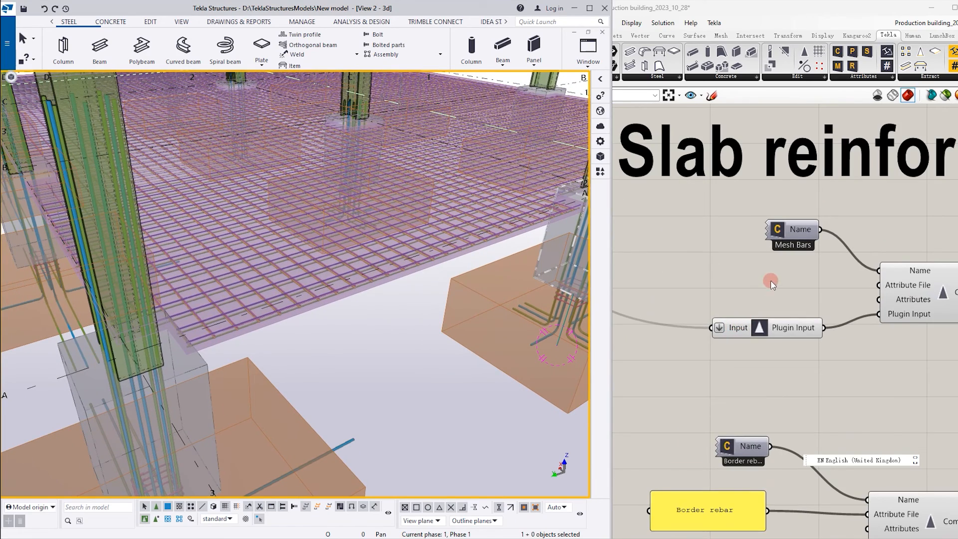
# - Open the catalog selection of the Mesh Bars component in the Slab reinforcement section and review which Tekla component is picked
pyautogui.moveTo(770, 283); pyautogui.dragTo(719, 300)
pyautogui.moveTo(801, 284); pyautogui.dragTo(685, 318, button='right')
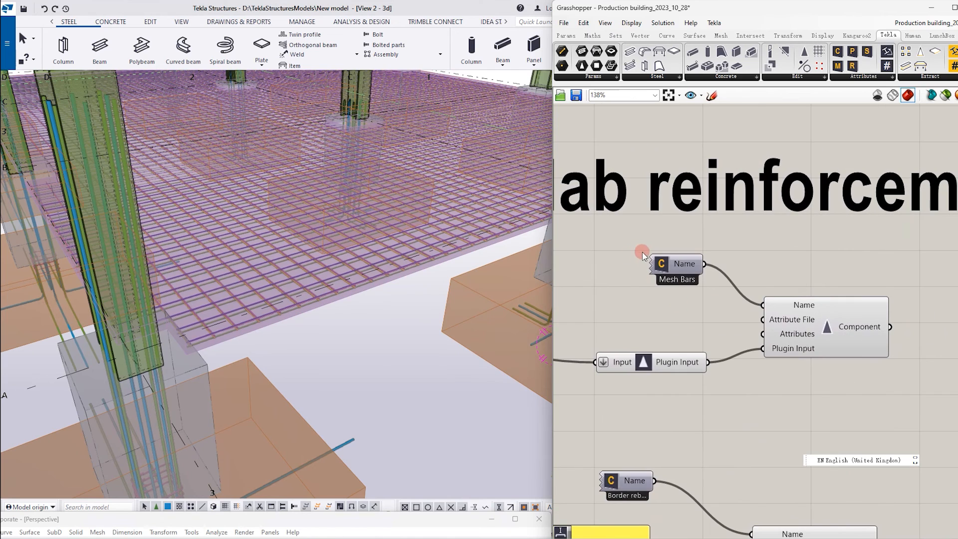
pyautogui.click(664, 265)
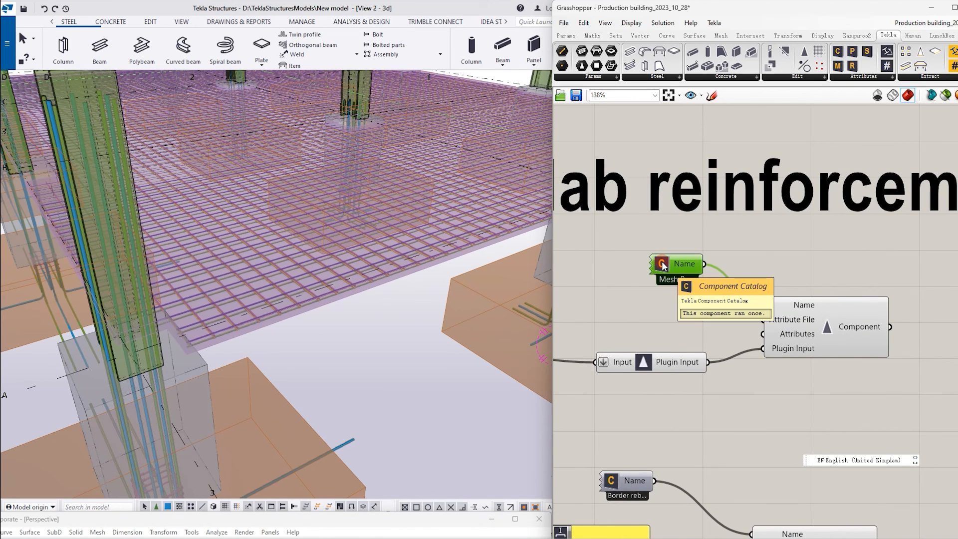
pyautogui.doubleClick(663, 265)
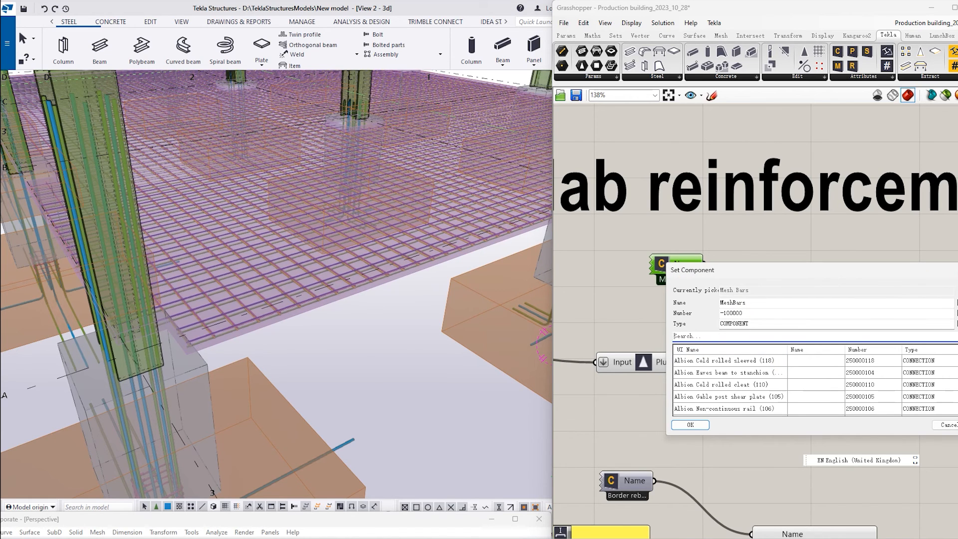
pyautogui.press('Return')
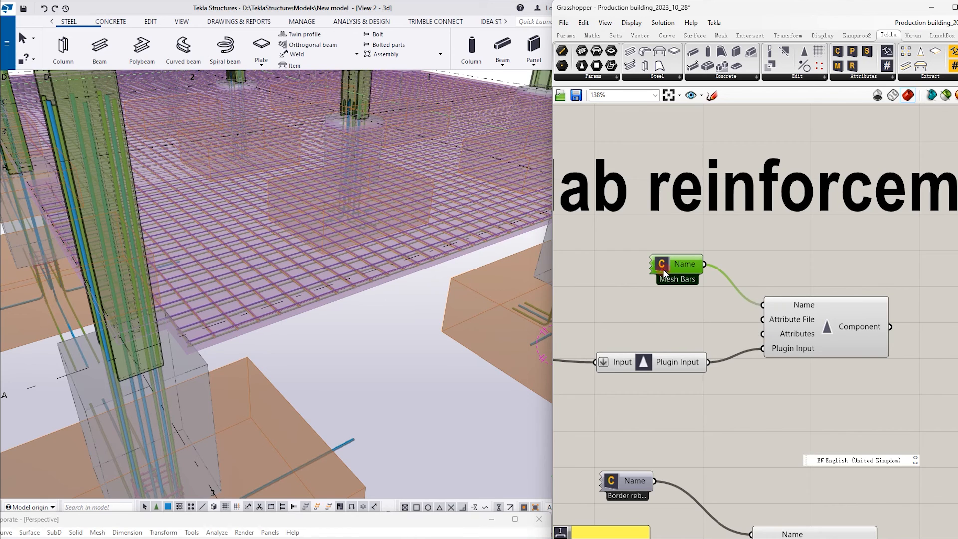
# - Search the Tekla component catalog for "mesh" and set Mesh Bars as the component for the slab reinforcement
pyautogui.doubleClick(663, 268)
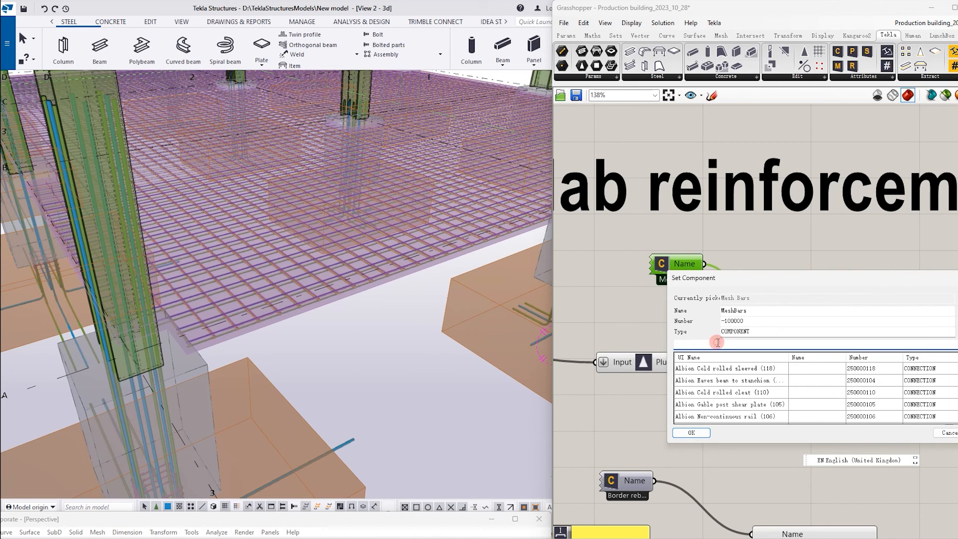
pyautogui.write('sh')
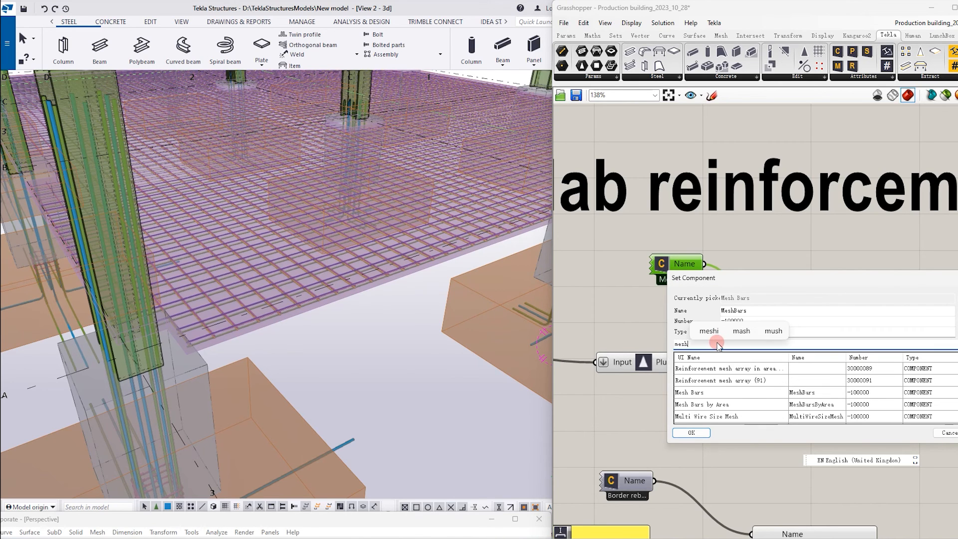
pyautogui.click(756, 397)
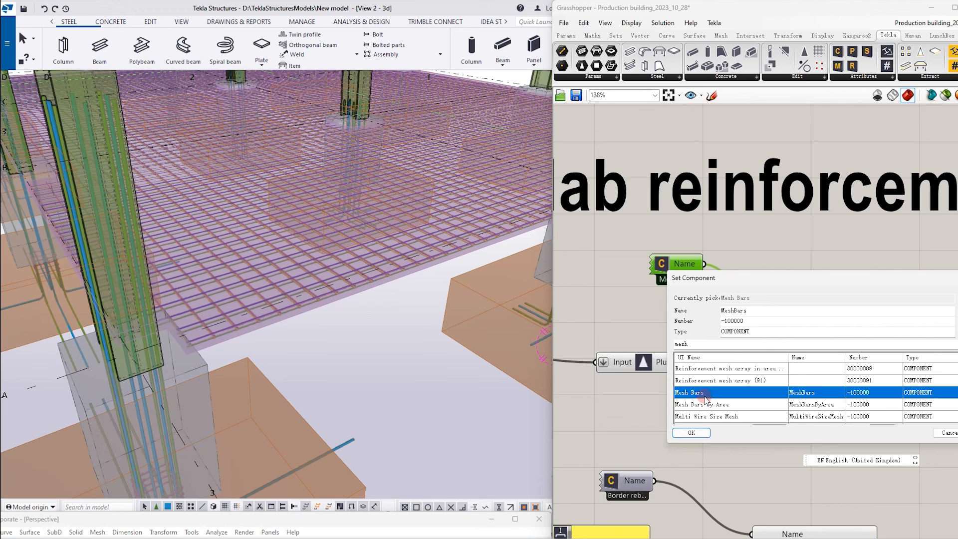
pyautogui.click(642, 306)
pyautogui.press('Return')
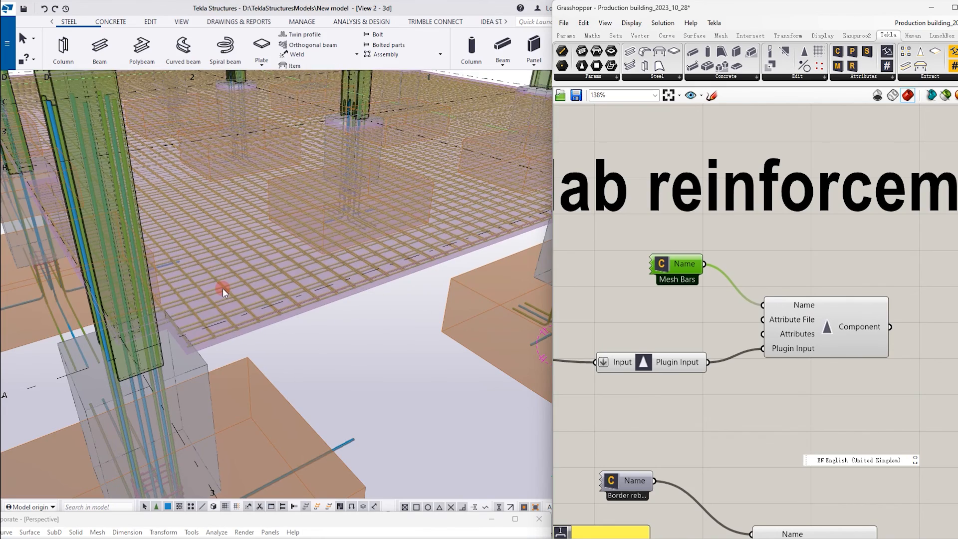
# - Examine the slab's mesh bars and edges around the columns and pad footings in the Tekla model, from overview to close up
pyautogui.scroll(-6, 200, 379)
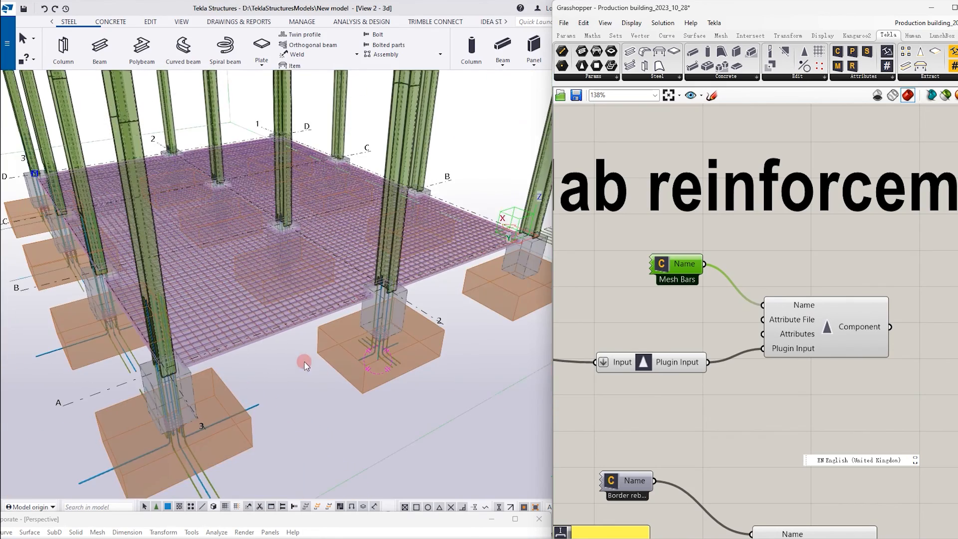
pyautogui.scroll(6, 336, 337)
pyautogui.scroll(-3, 336, 337)
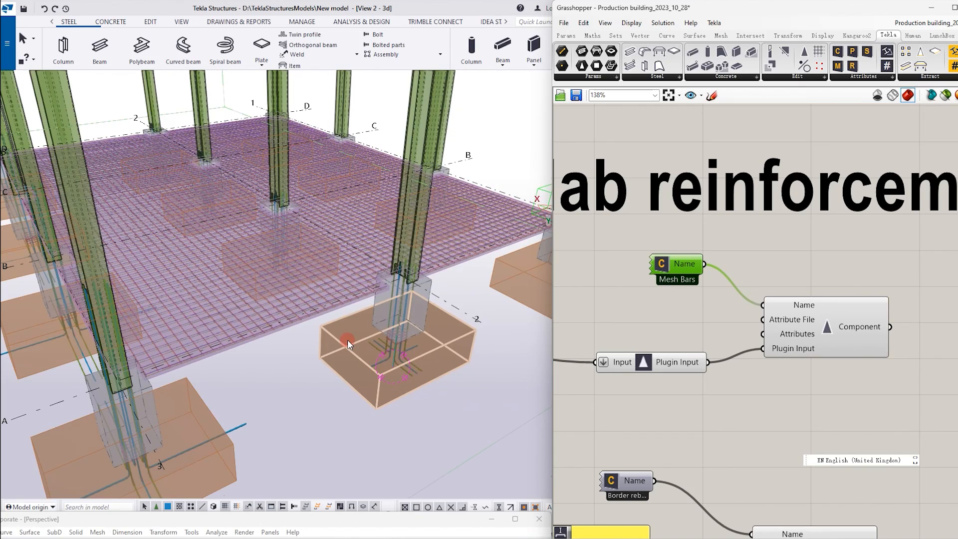
pyautogui.scroll(5, 347, 339)
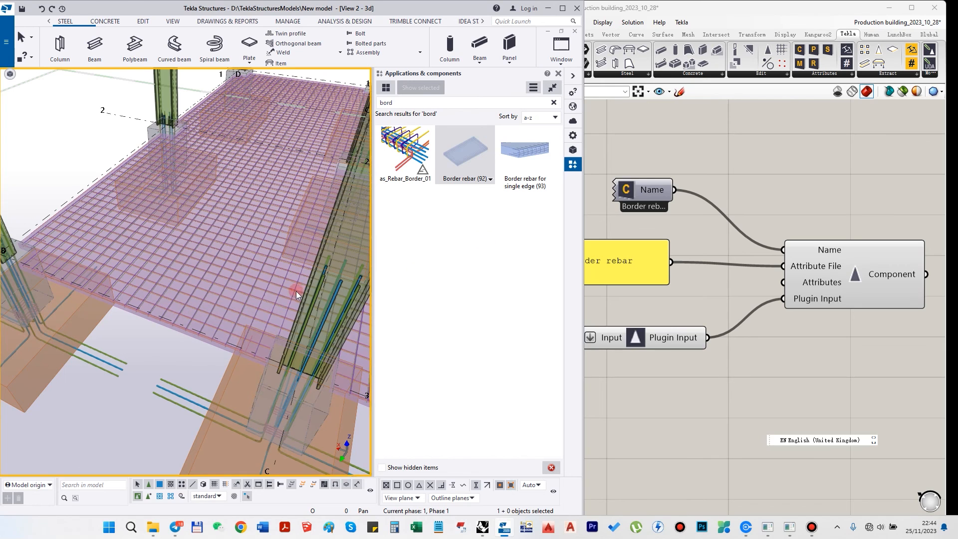
pyautogui.scroll(-5, 295, 292)
pyautogui.scroll(-5, 316, 310)
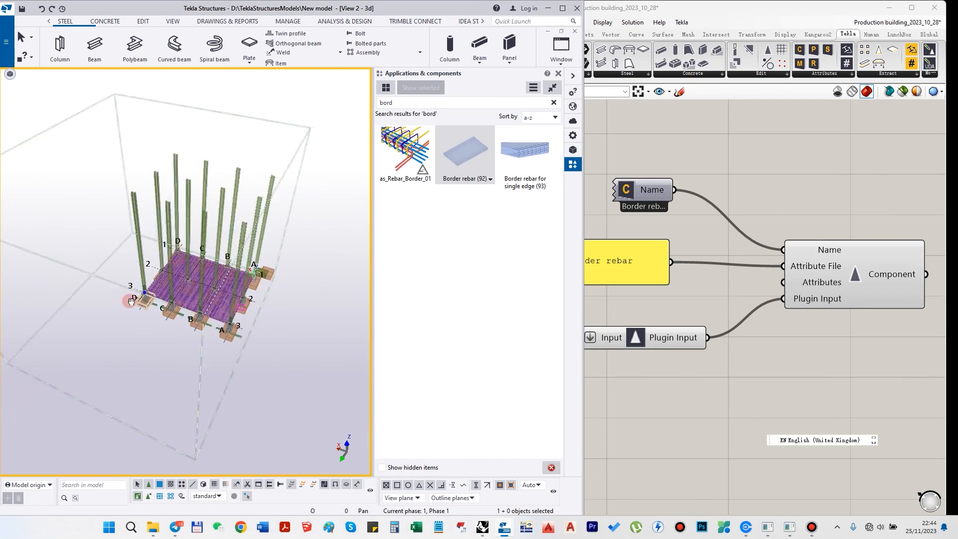
pyautogui.scroll(5, 234, 308)
pyautogui.keyDown('ctrl'); pyautogui.moveTo(258, 307); pyautogui.dragTo(304, 263, button='middle'); pyautogui.keyUp('ctrl')
pyautogui.scroll(4, 286, 286)
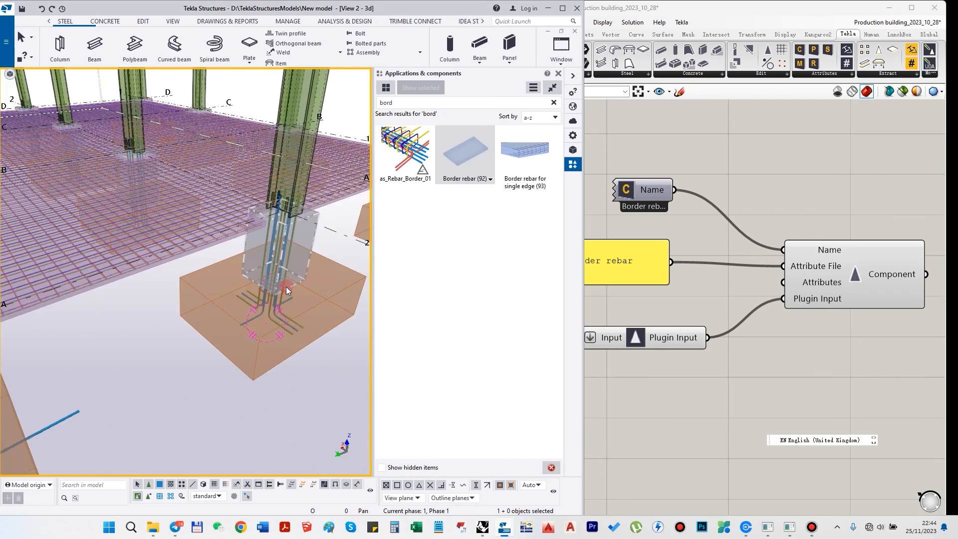
pyautogui.scroll(-2, 270, 286)
pyautogui.moveTo(268, 281)
pyautogui.keyDown('ctrl'); pyautogui.mouseDown(button='middle')
pyautogui.moveTo(205, 261)
pyautogui.moveTo(215, 255)
pyautogui.moveTo(297, 298)
pyautogui.moveTo(257, 258)
pyautogui.mouseUp(button='middle'); pyautogui.keyUp('ctrl')
pyautogui.scroll(4, 92, 247)
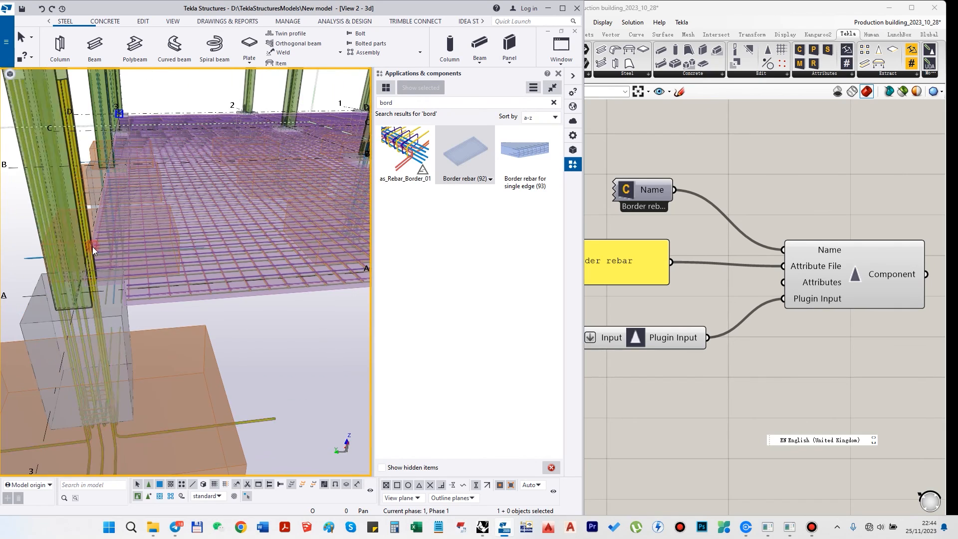